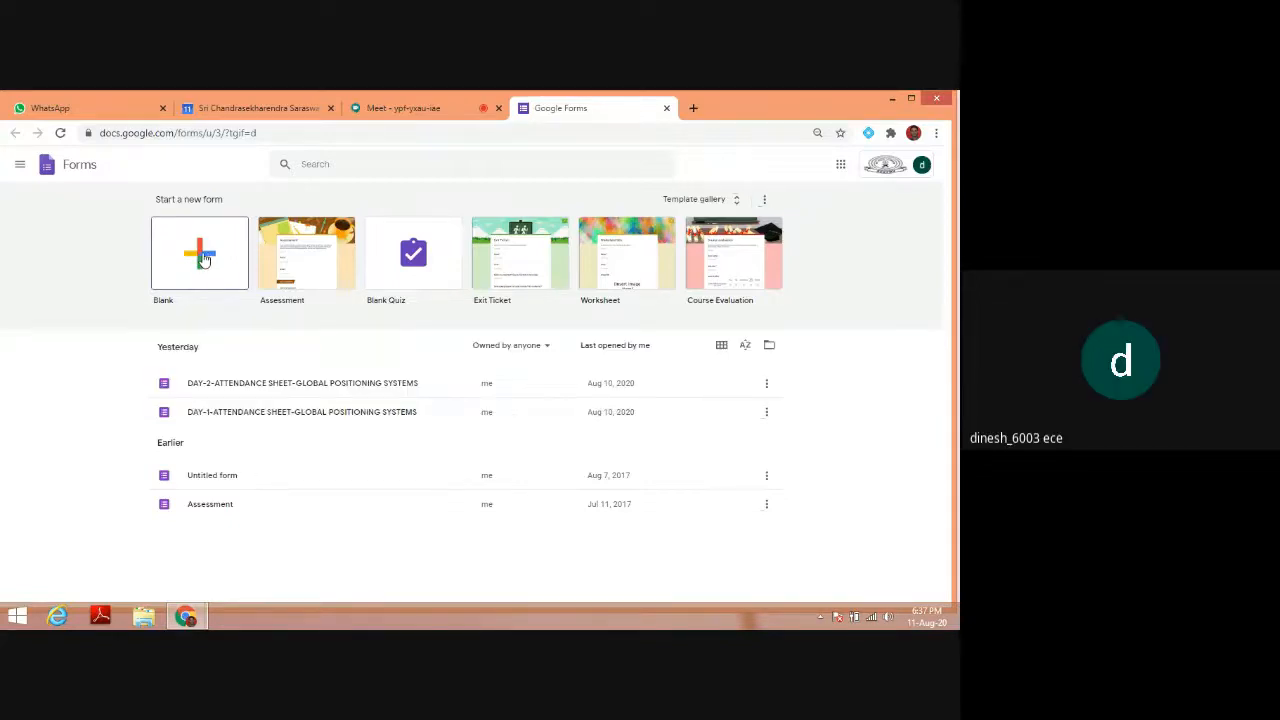
# Create a blank form and title it "DAY-1-ATTENDANCE SHEET FOR INFORMATION THEORY & CODING"
pyautogui.click(202, 258)
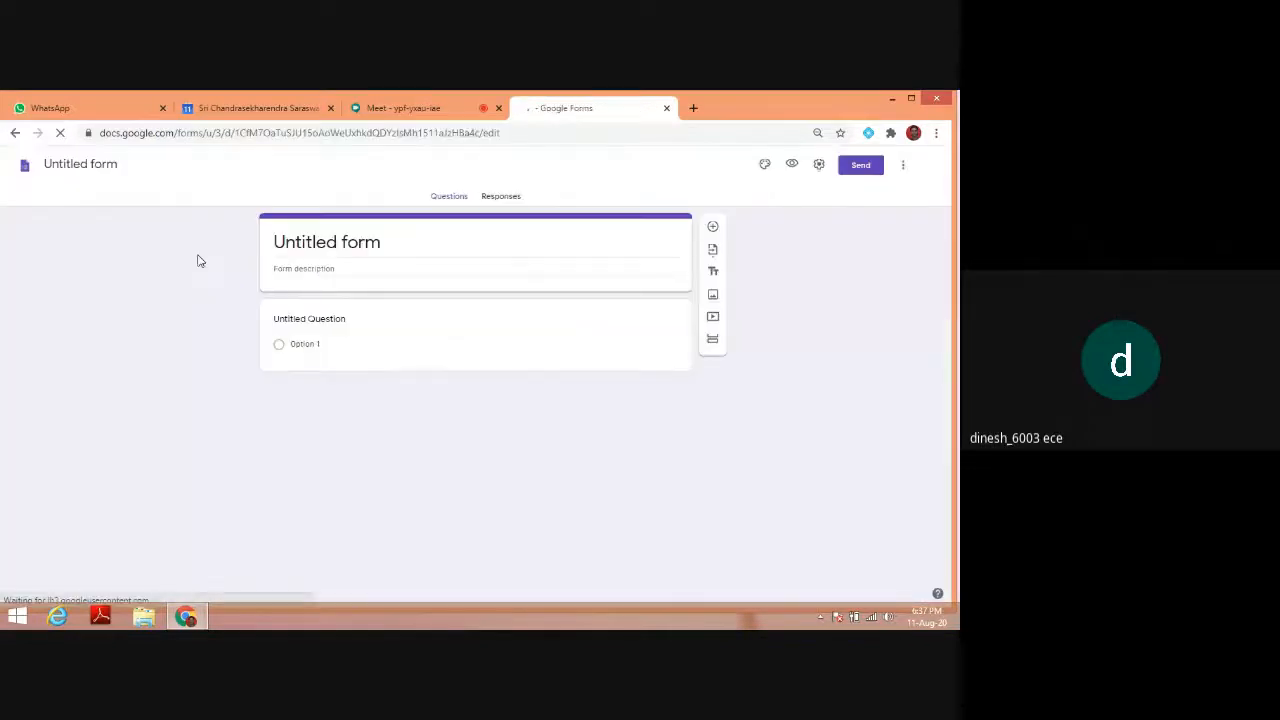
pyautogui.click(330, 330)
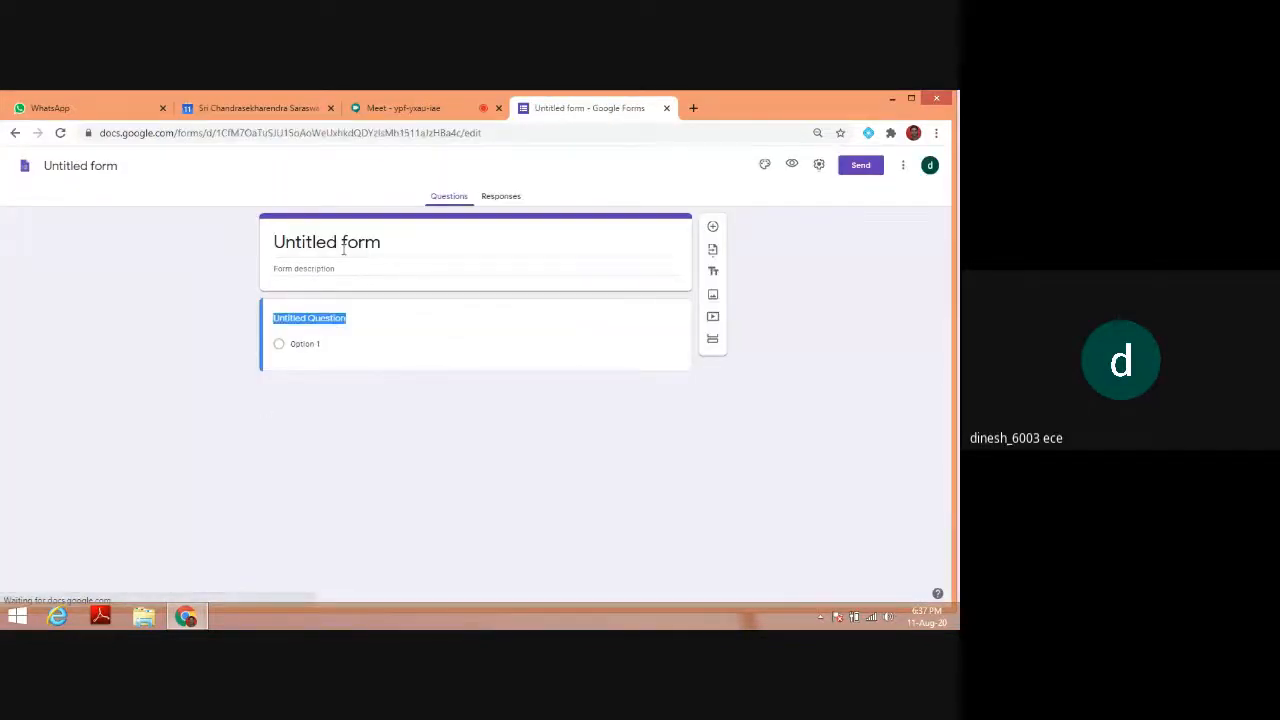
pyautogui.click(343, 250)
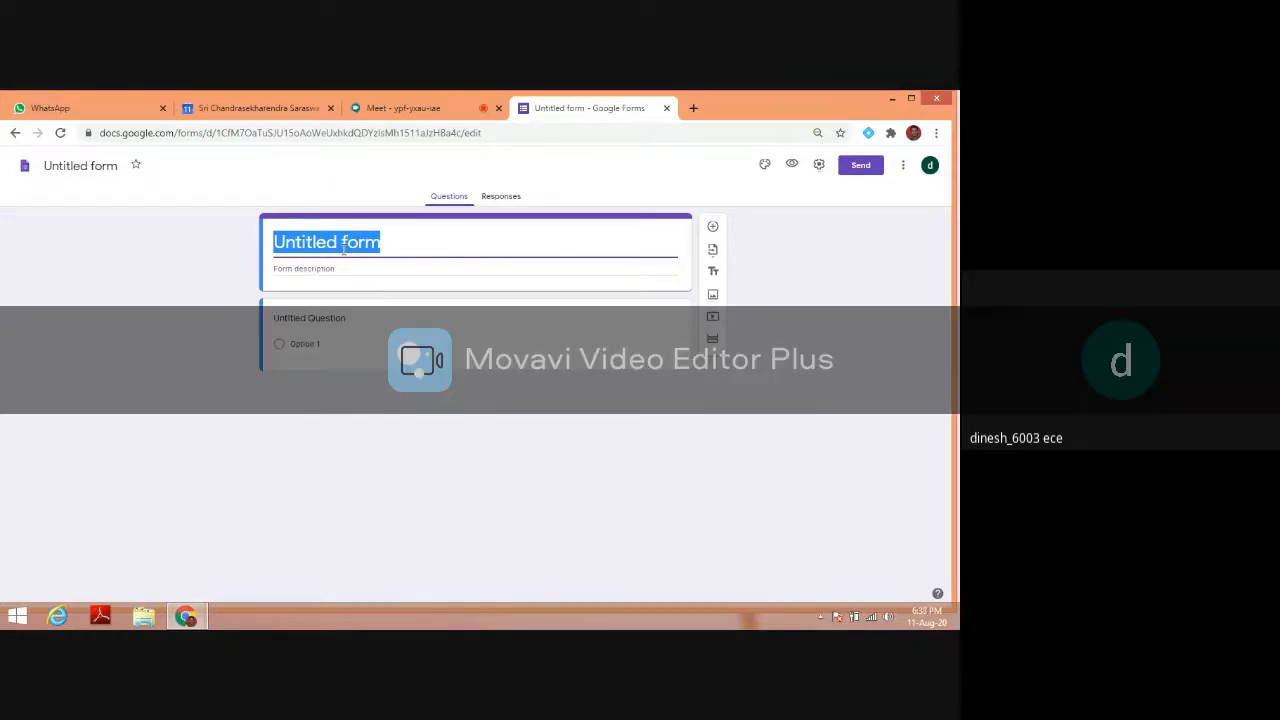
pyautogui.write('A')
pyautogui.press('BackSpace')
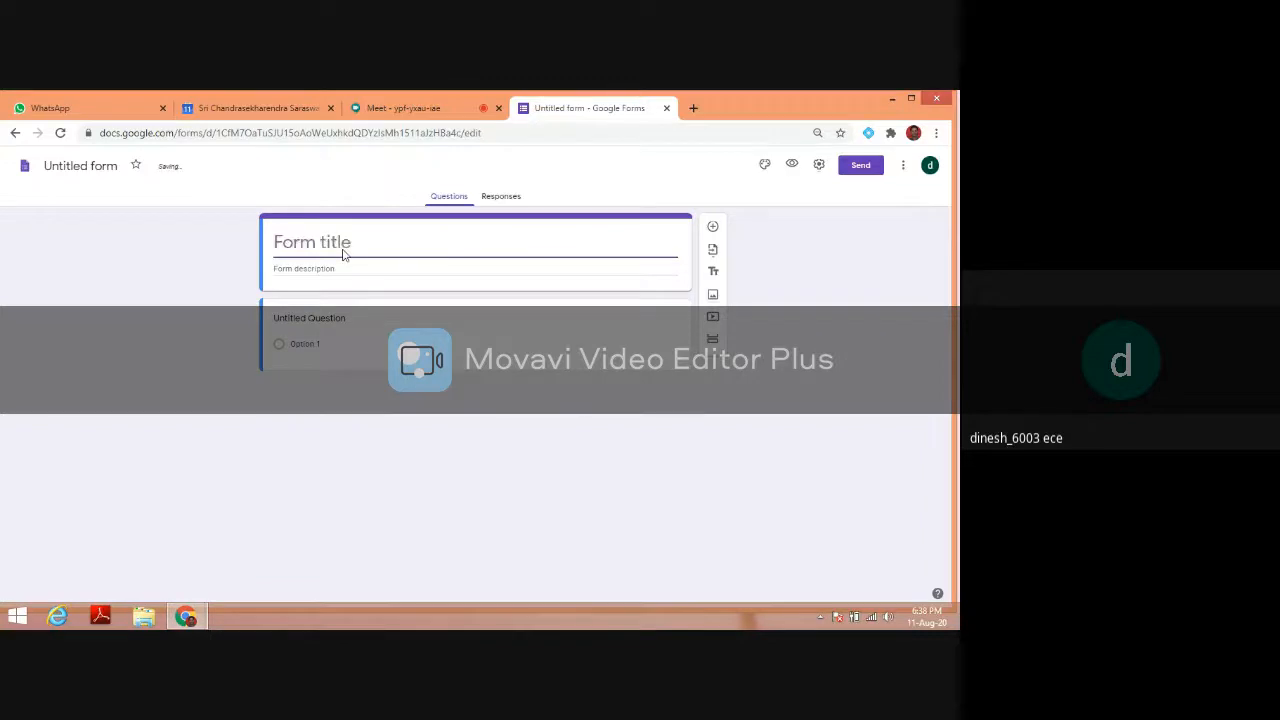
pyautogui.write('DAY-1-ATTENDA')
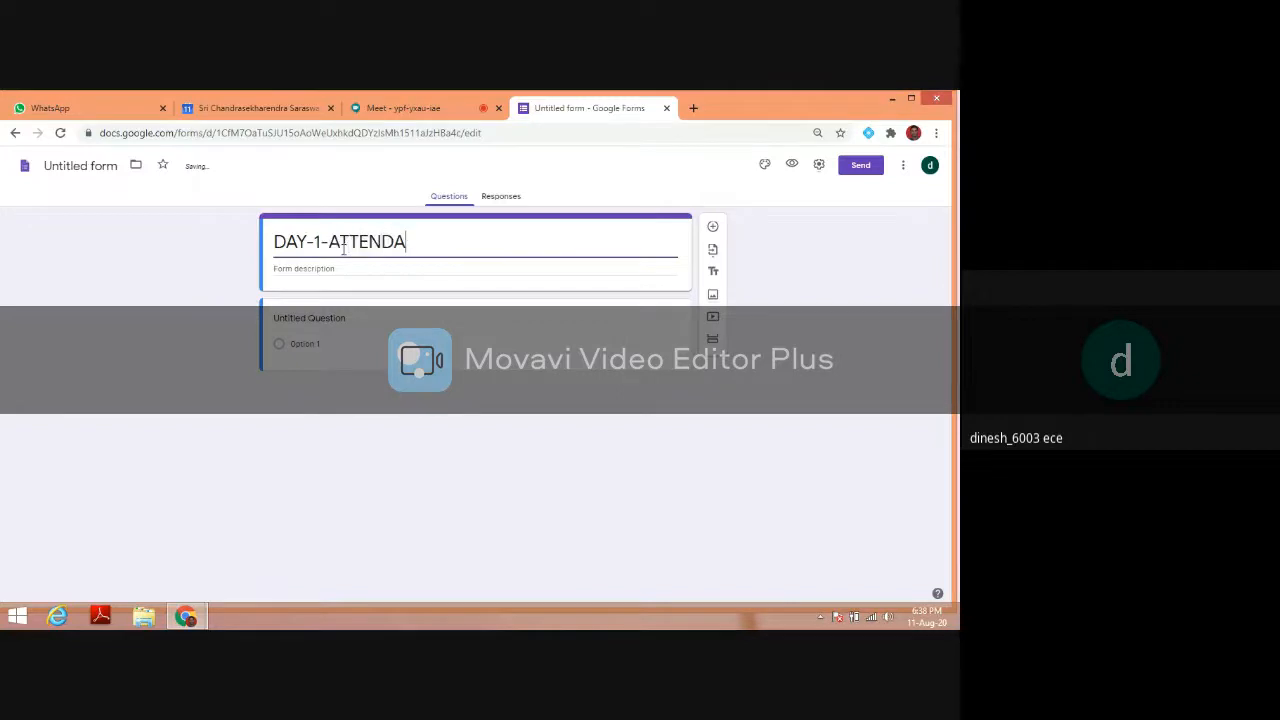
pyautogui.write('NCE')
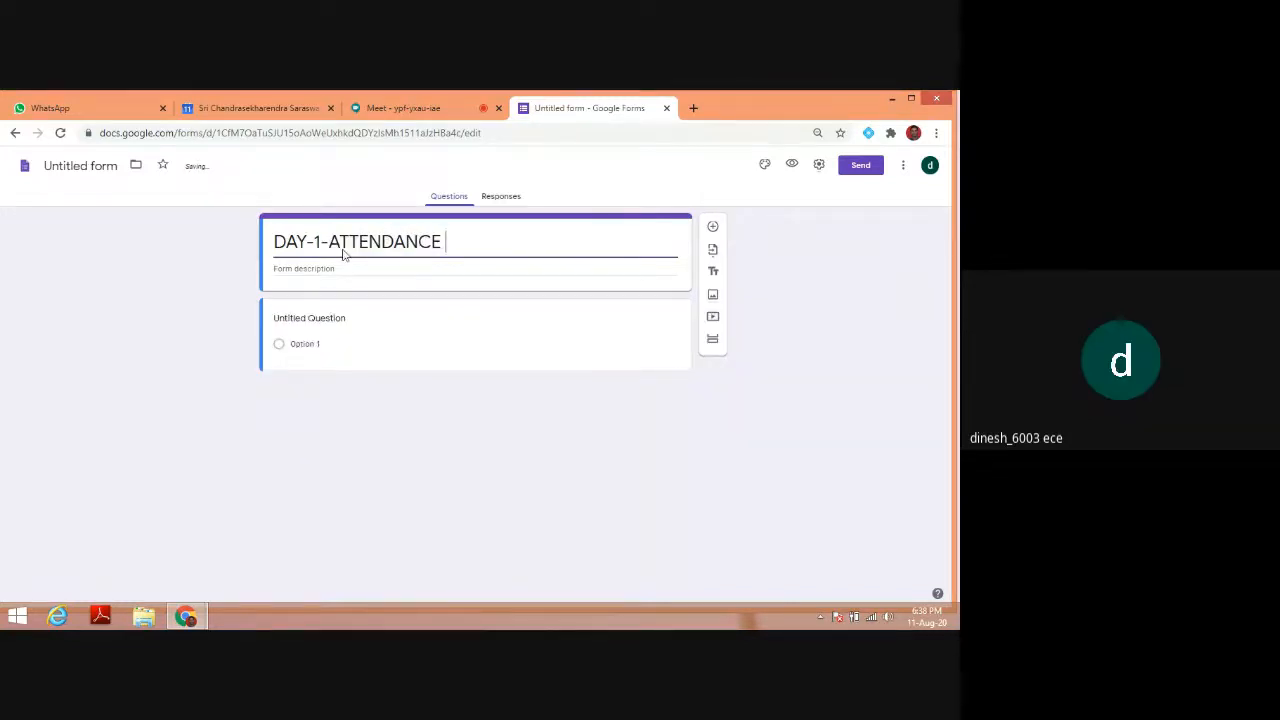
pyautogui.write(' SHEET FOR ')
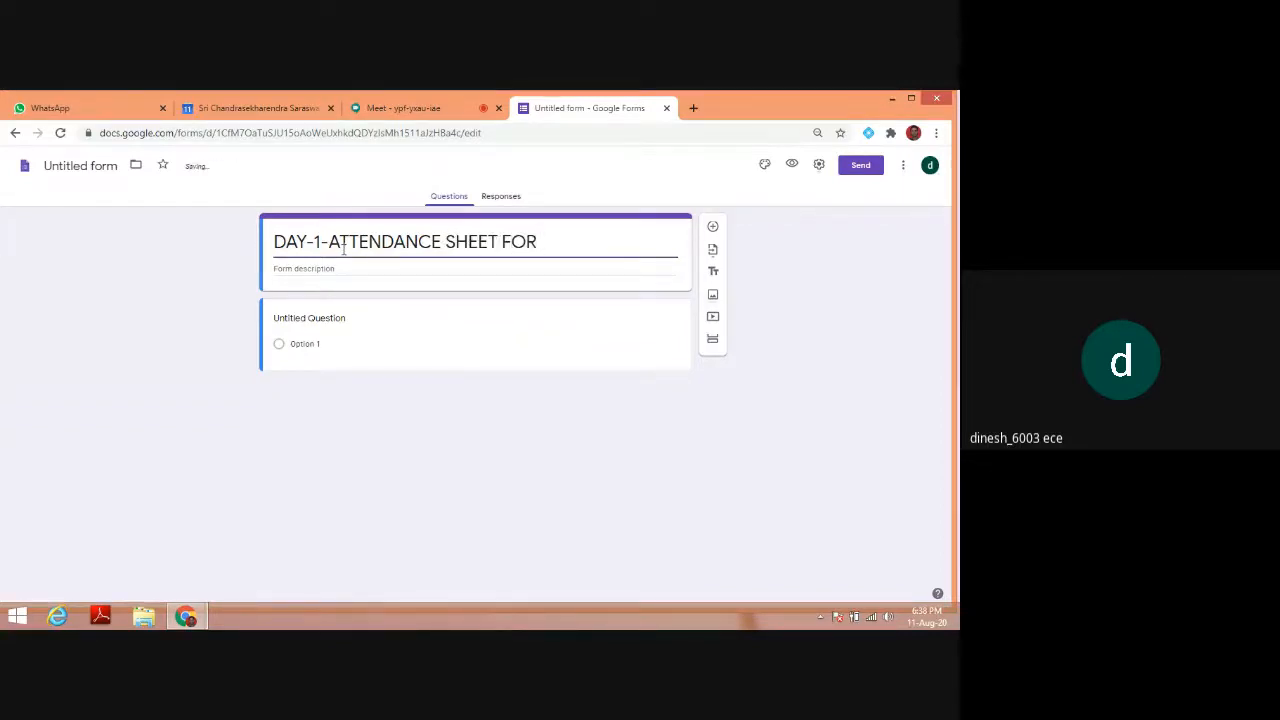
pyautogui.write('INFORMATION')
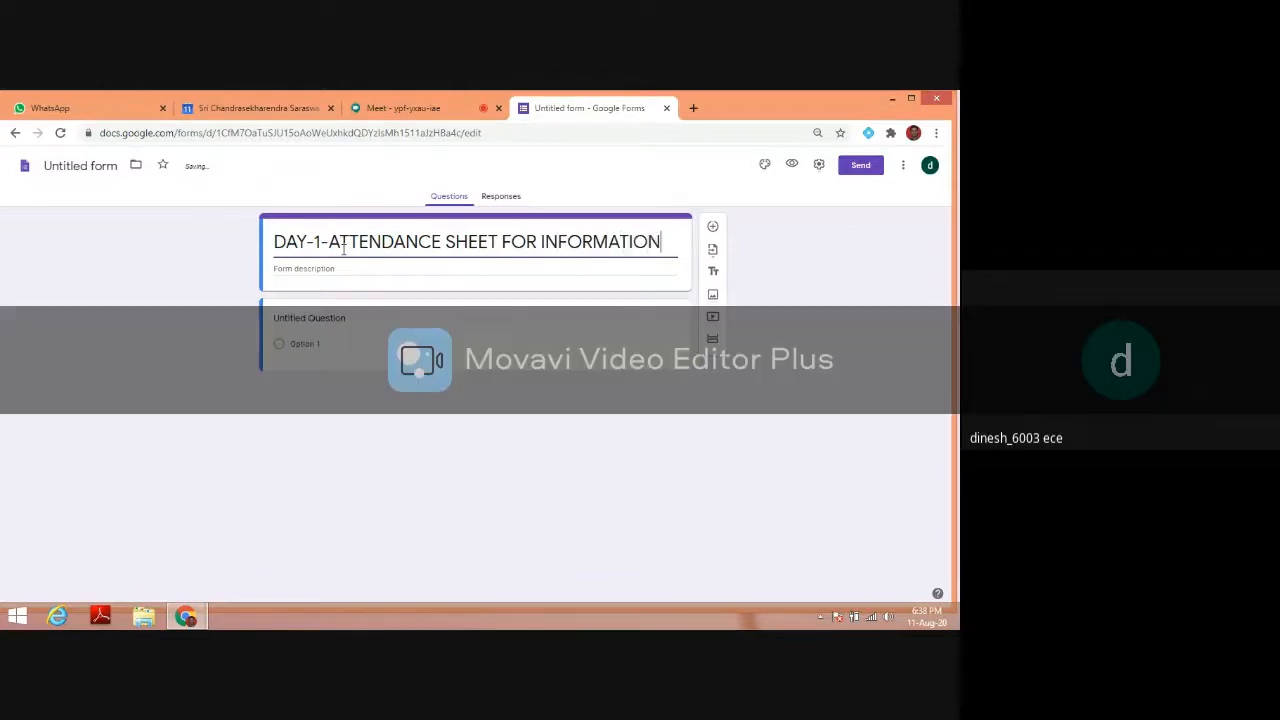
pyautogui.write(' THEORY & CODING')
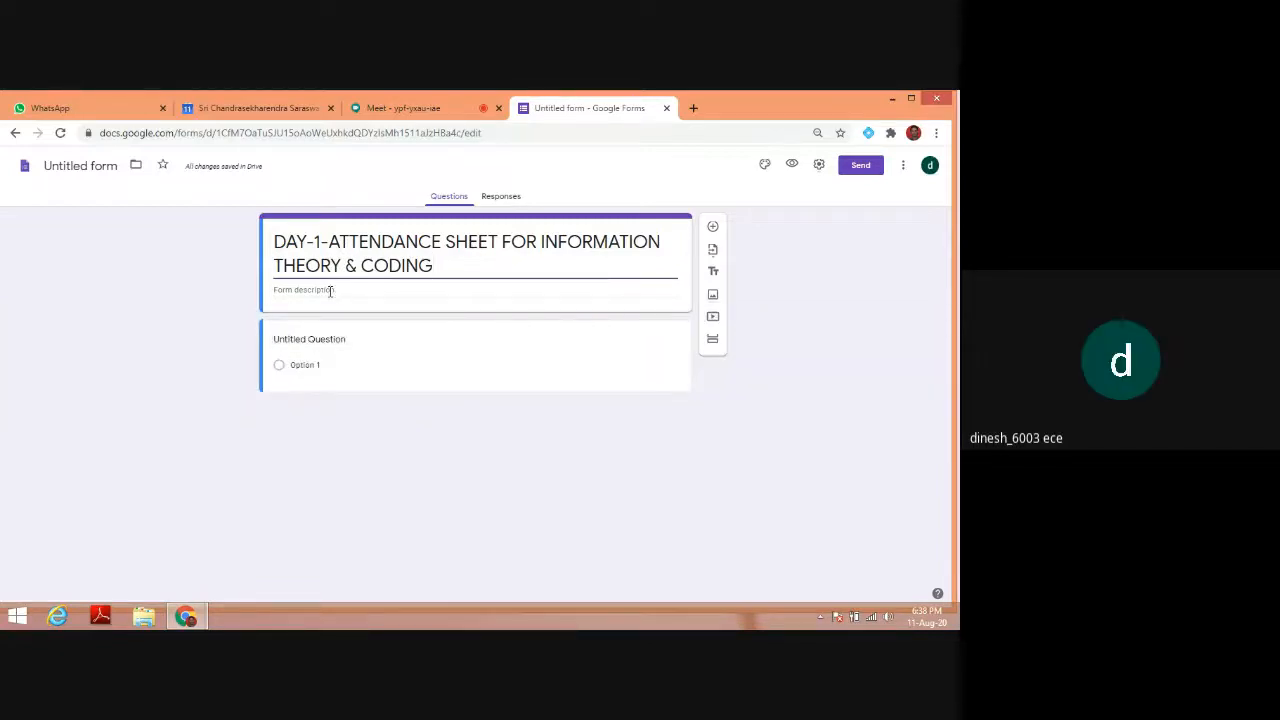
# Enter the form description "ATTENDANCE SHEET FOR III- ECE-A,B,C,D SECTION"
pyautogui.click(331, 290)
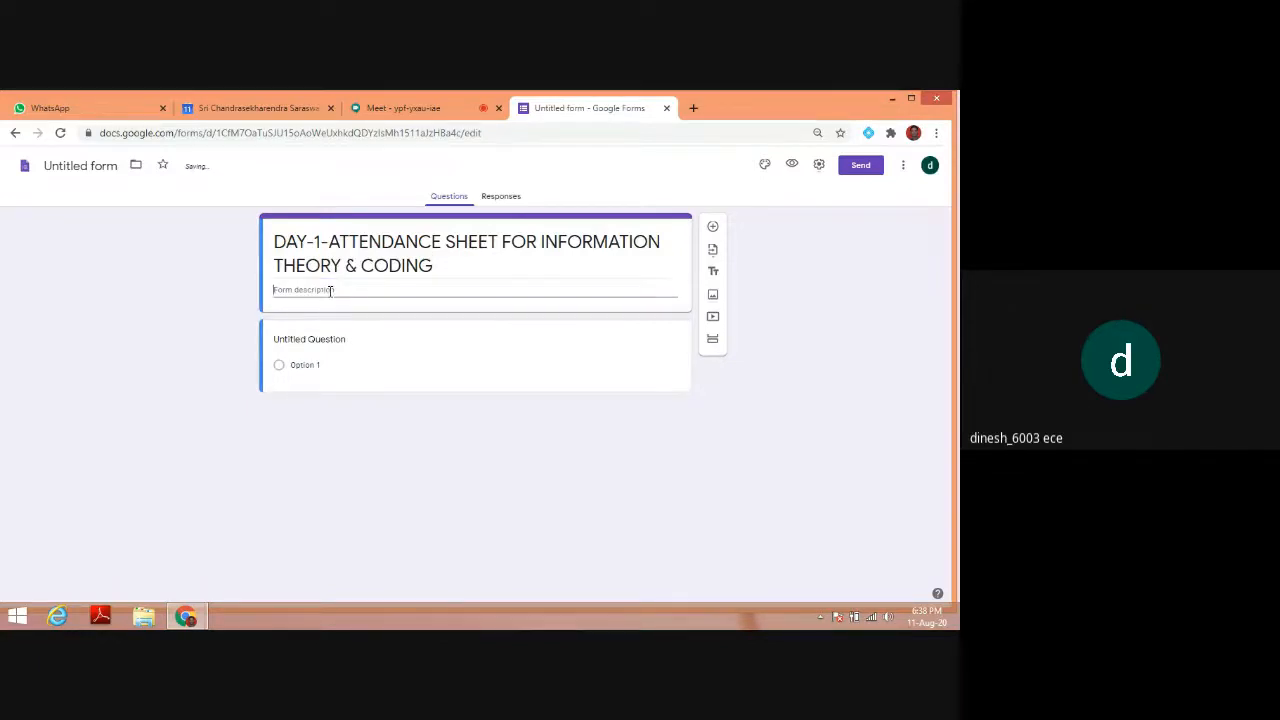
pyautogui.write('ATTE')
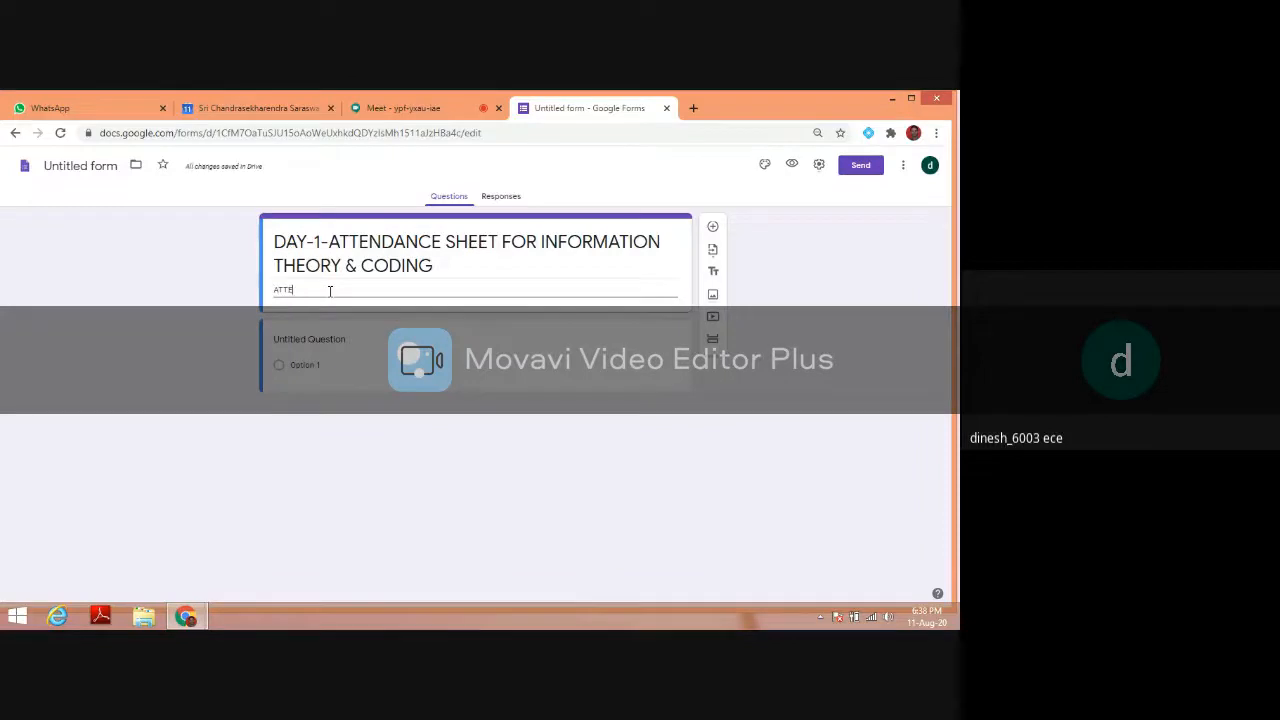
pyautogui.write('NDANCE SHEET')
pyautogui.press('BackSpace')
pyautogui.press('BackSpace')
pyautogui.press('BackSpace')
pyautogui.press('BackSpace')
pyautogui.write('EET FOR')
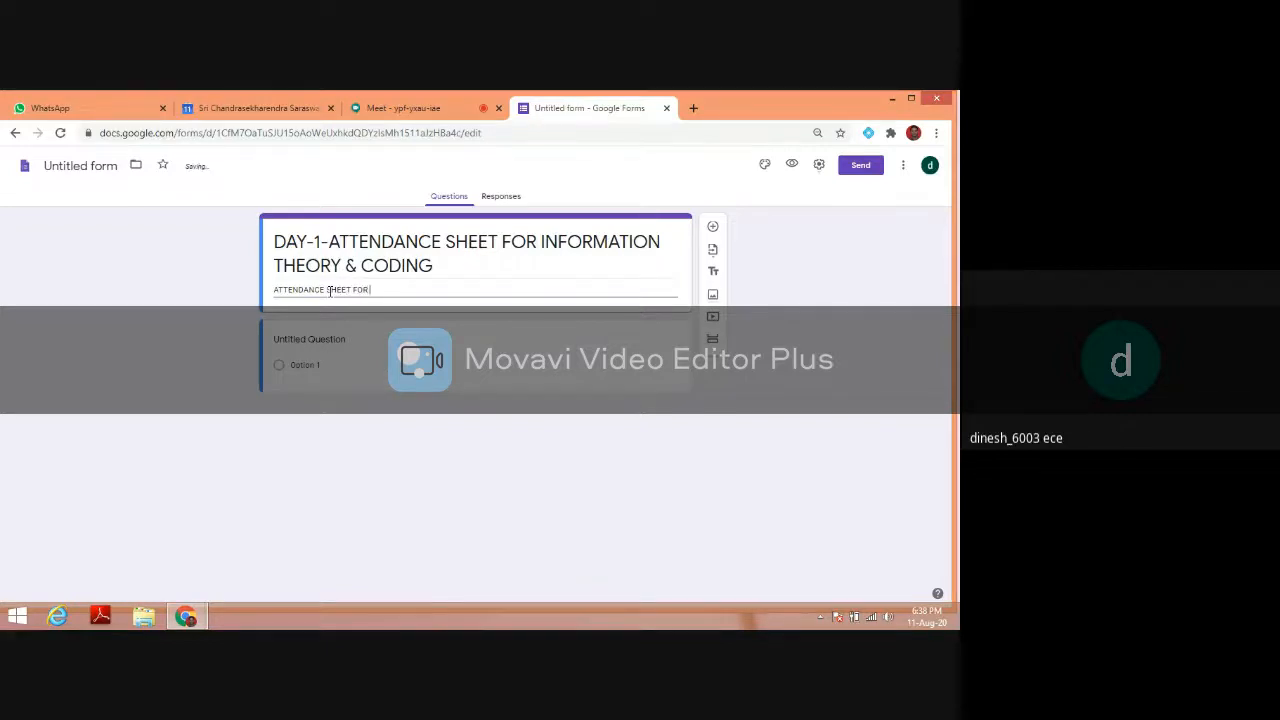
pyautogui.write(' IN- ECE -A,')
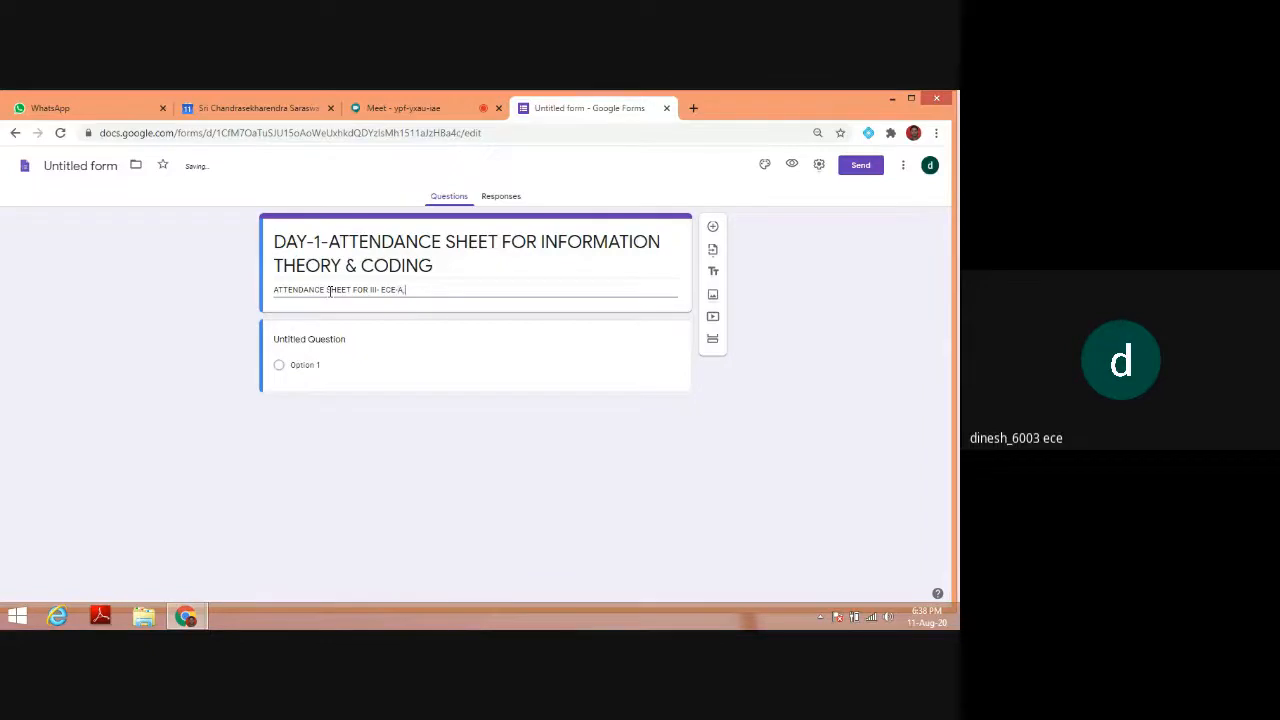
pyautogui.write('B,C,D SECTION')
# Title the first question "REGISTER NAME (AS IN CERTIFICATE)" and make it required
pyautogui.click(305, 341)
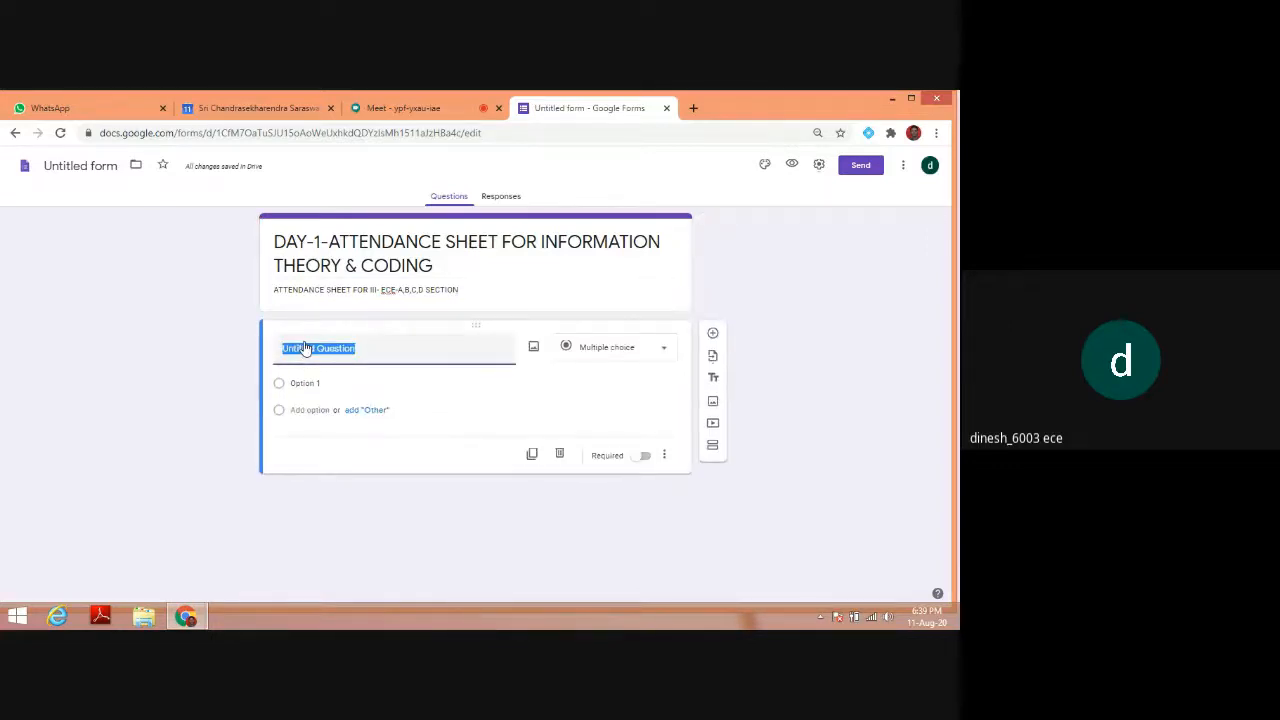
pyautogui.write('REG')
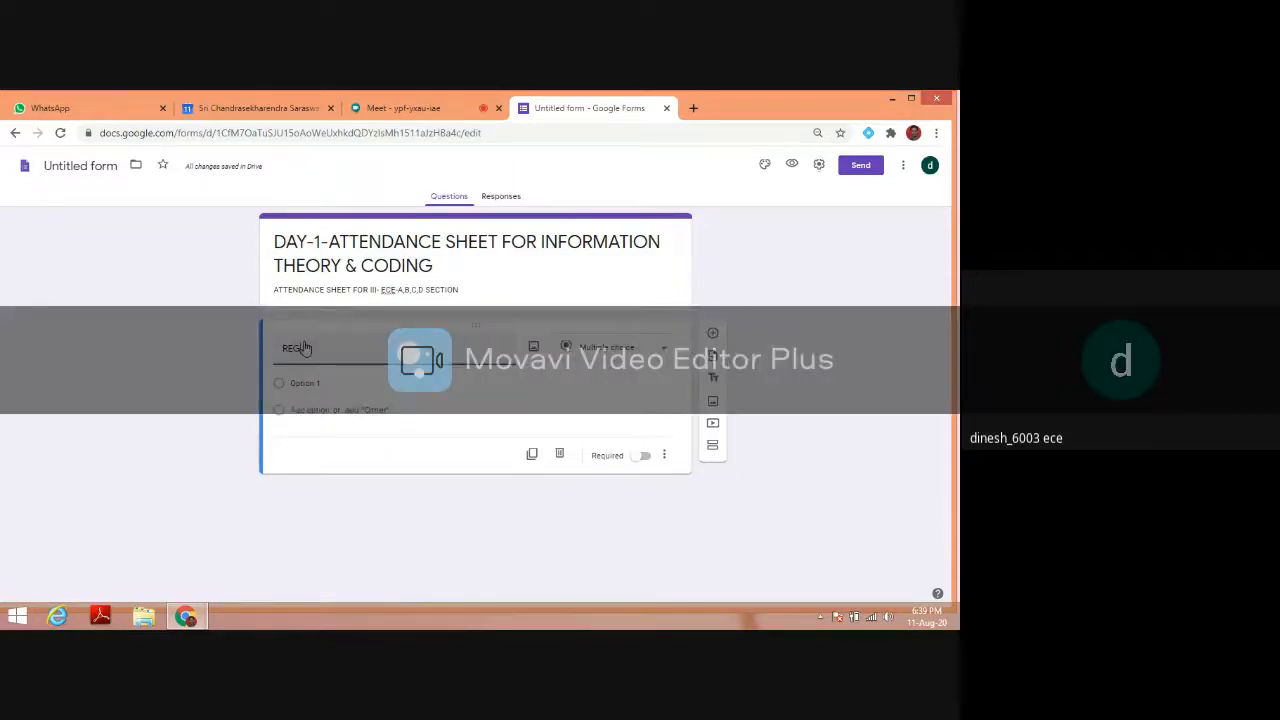
pyautogui.write('ISTER NAME (AS')
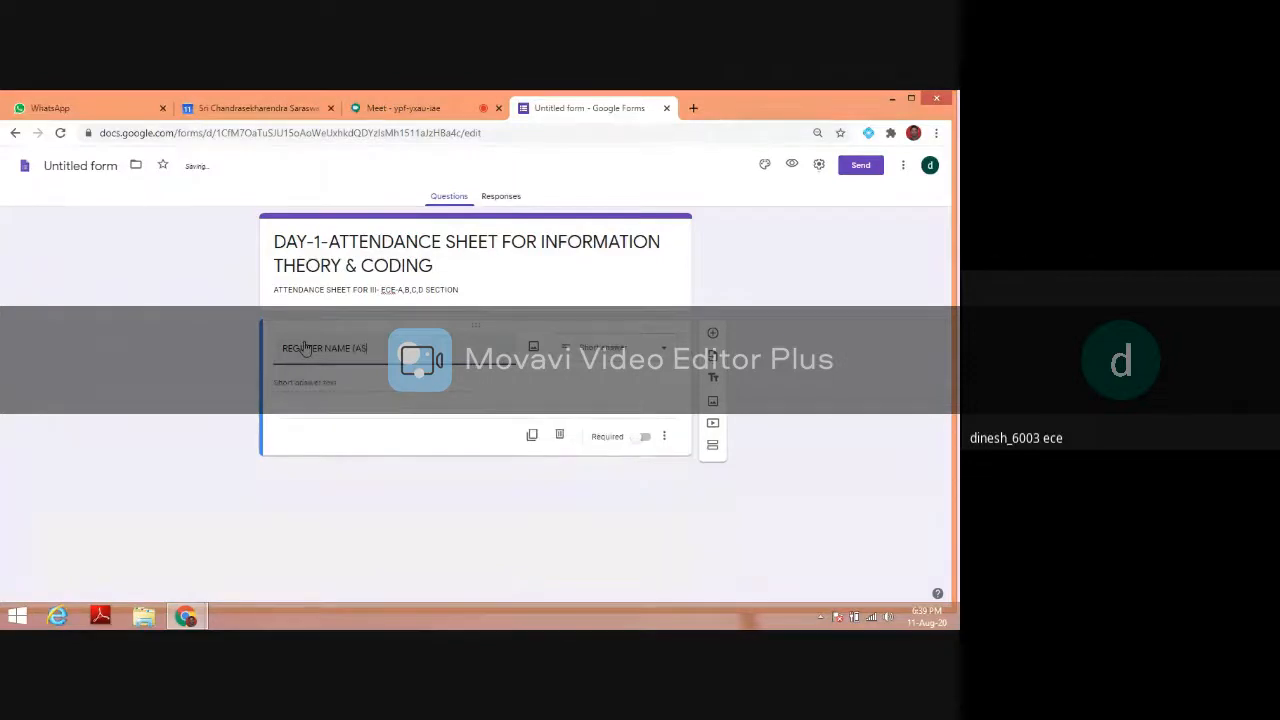
pyautogui.write(' IN CERTIFICATE')
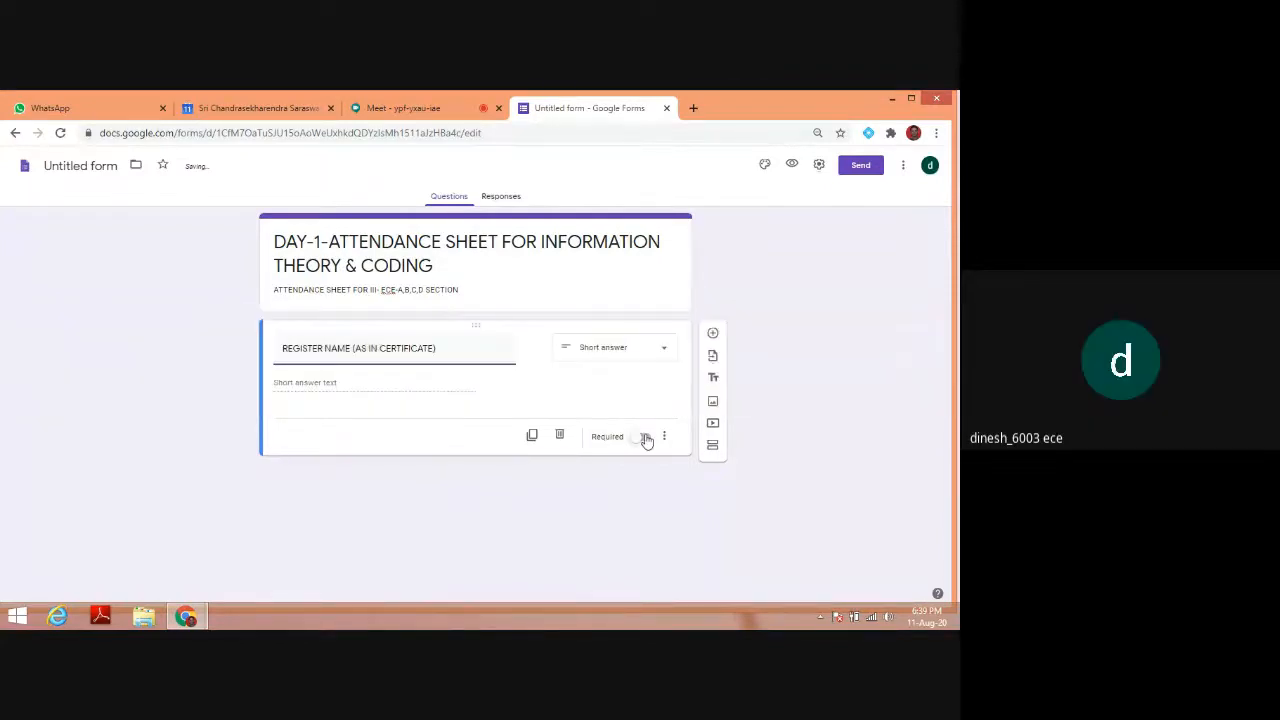
pyautogui.click(646, 438)
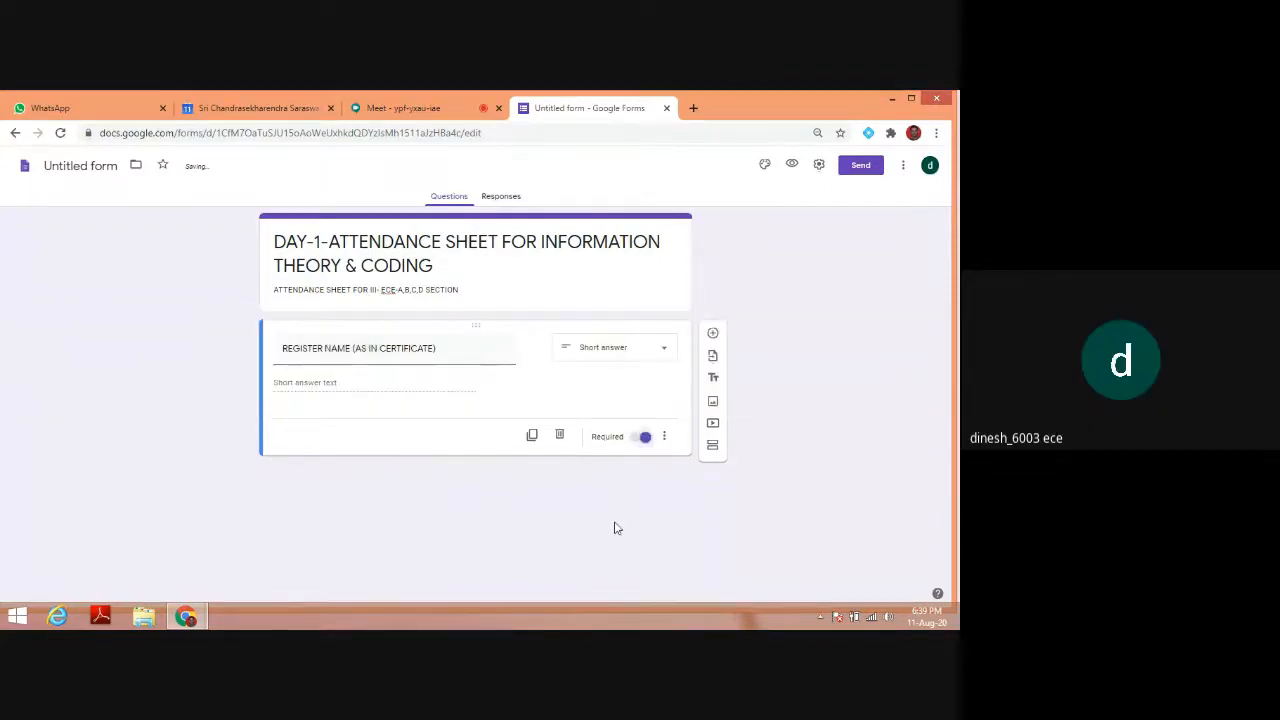
pyautogui.click(642, 437)
pyautogui.click(645, 438)
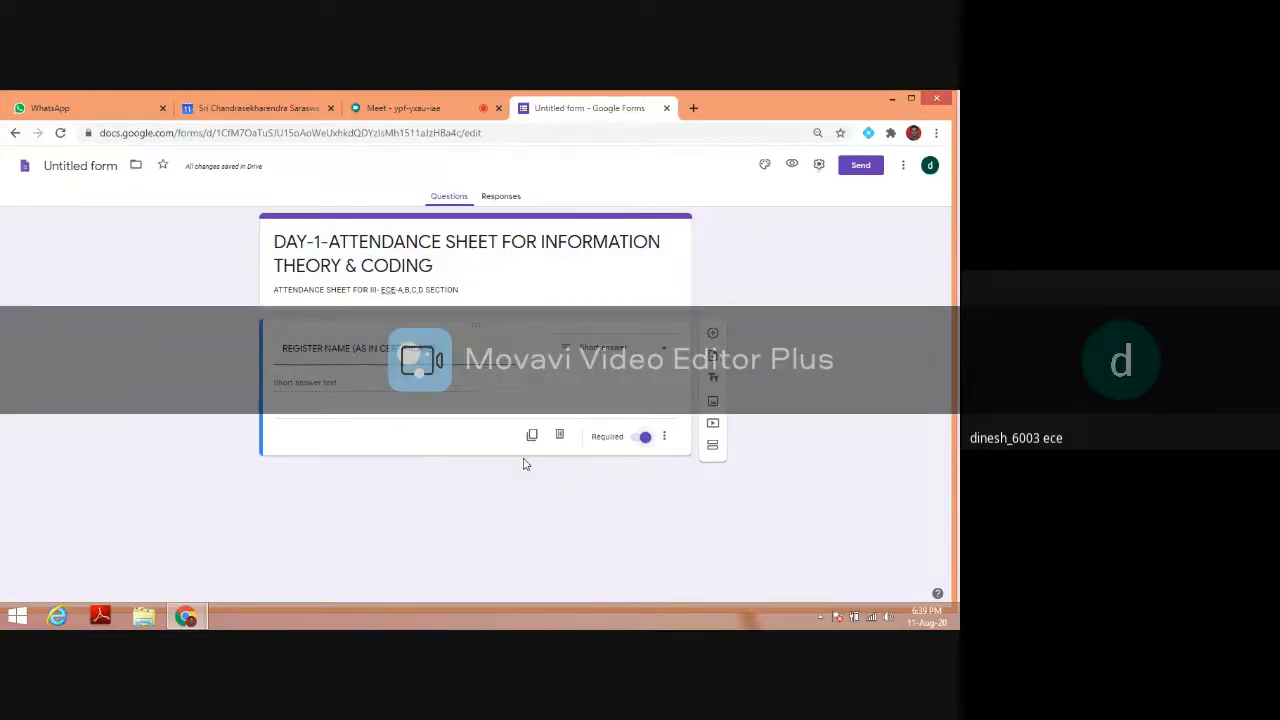
# Duplicate the register name question and retitle the copy "NAME OF THE STUDENT(AS IN CERTIFICATE)"
pyautogui.click(532, 436)
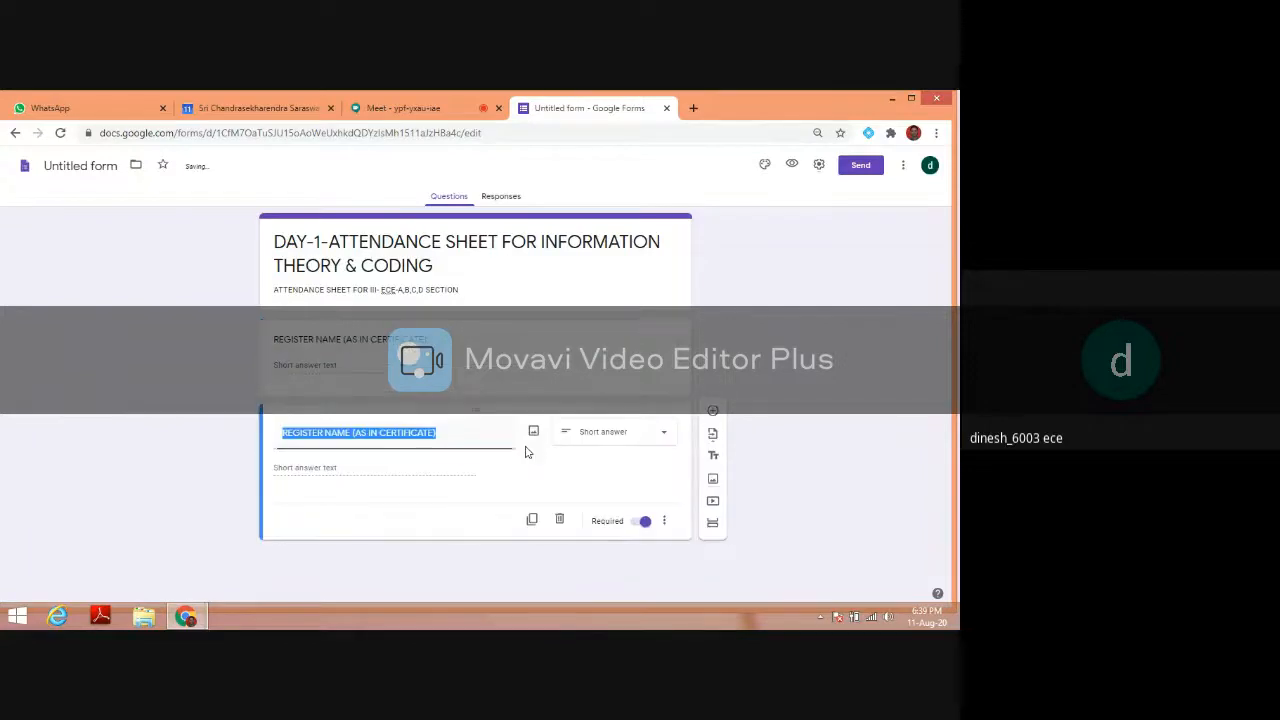
pyautogui.write('NAM')
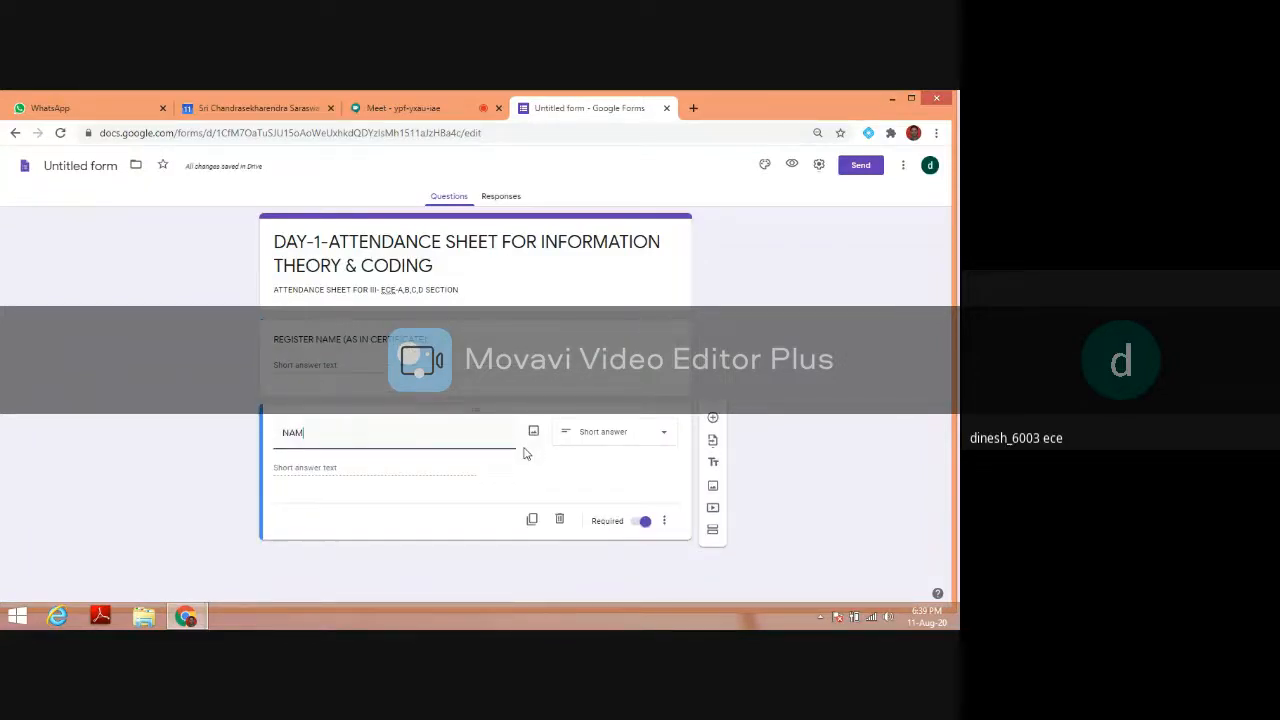
pyautogui.write('BER')
pyautogui.press('BackSpace')
pyautogui.press('BackSpace')
pyautogui.press('BackSpace')
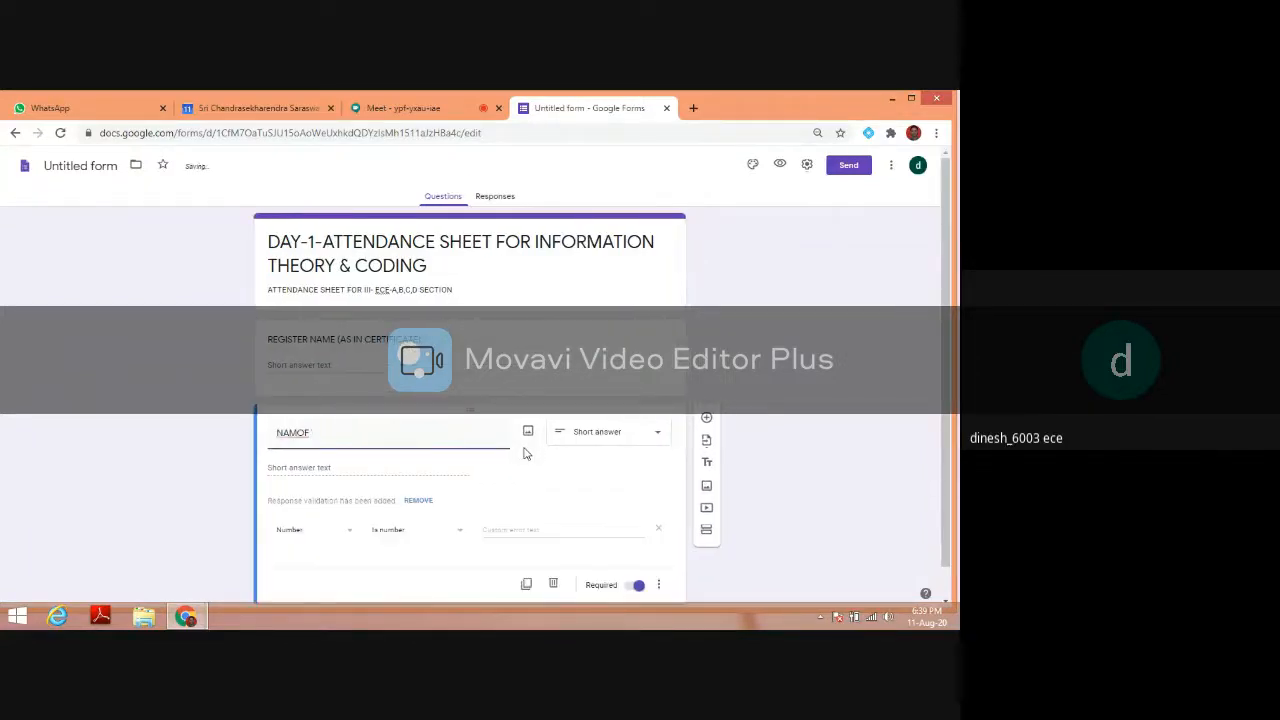
pyautogui.write('E OF THE ST')
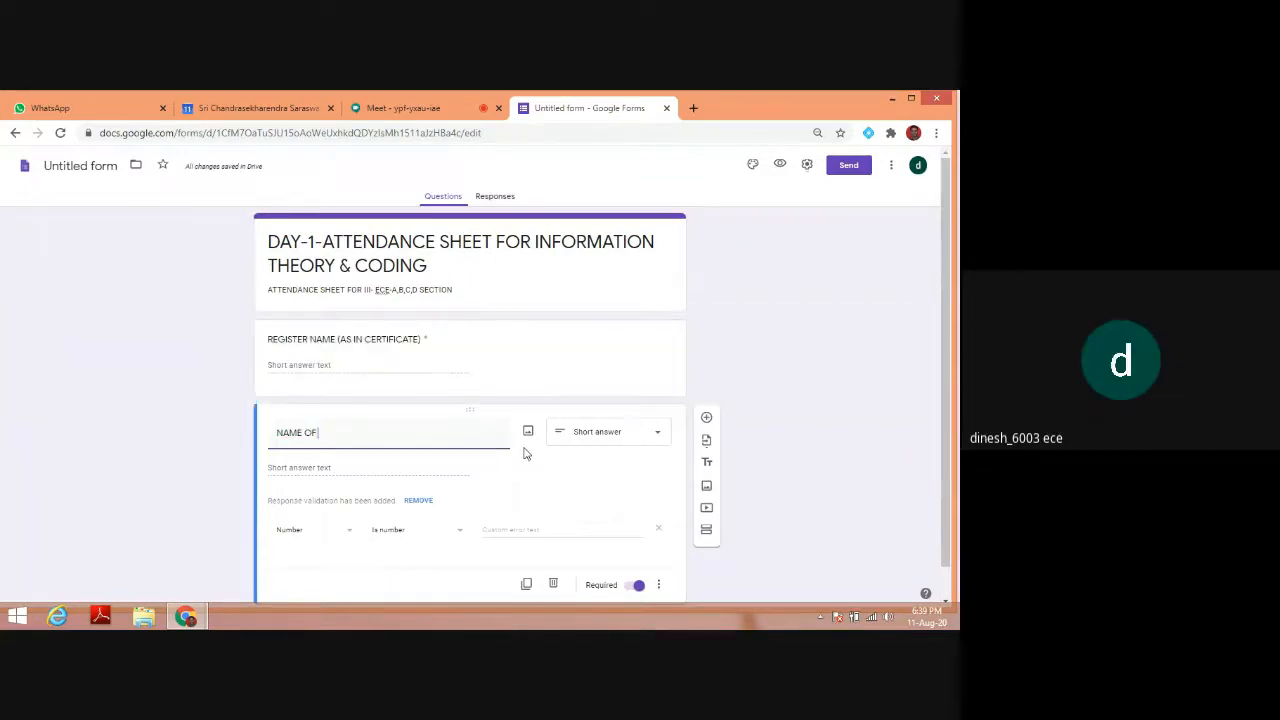
pyautogui.write('UDENT(')
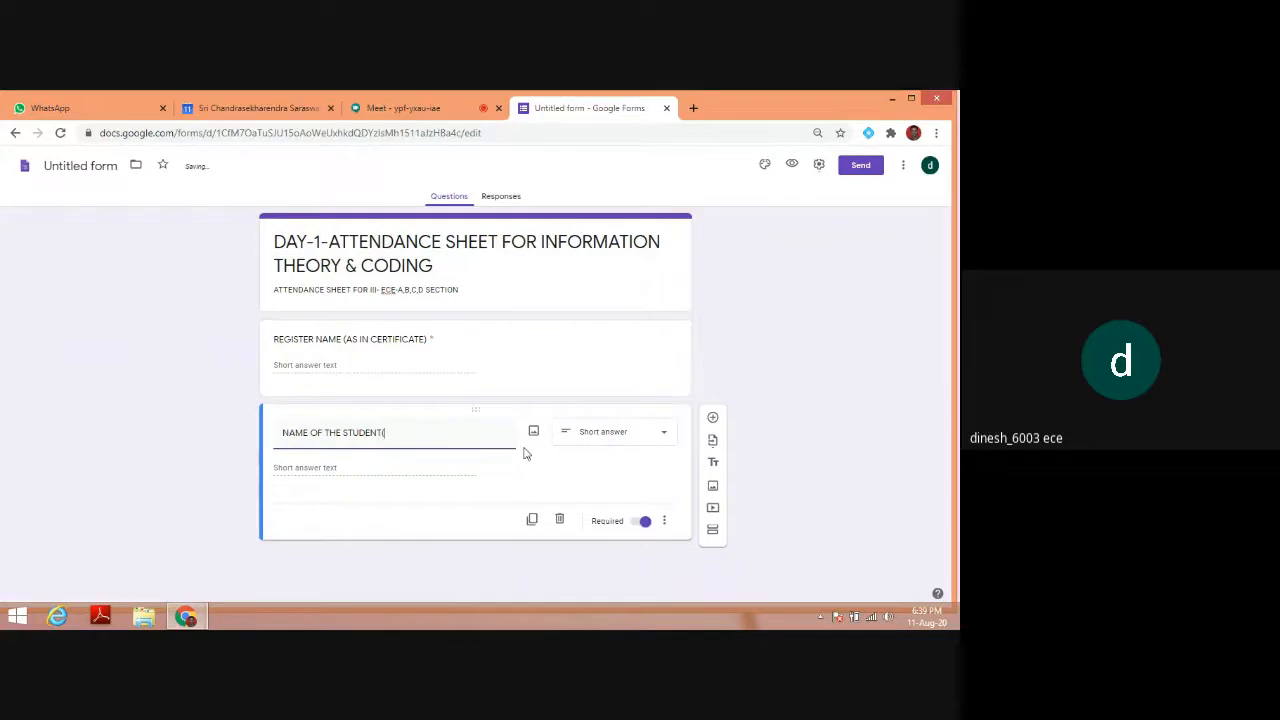
pyautogui.write('AS IN CER')
pyautogui.write('TIFIACTE')
pyautogui.press('BackSpace')
pyautogui.press('BackSpace')
pyautogui.press('BackSpace')
pyautogui.press('BackSpace')
pyautogui.write('CATE')
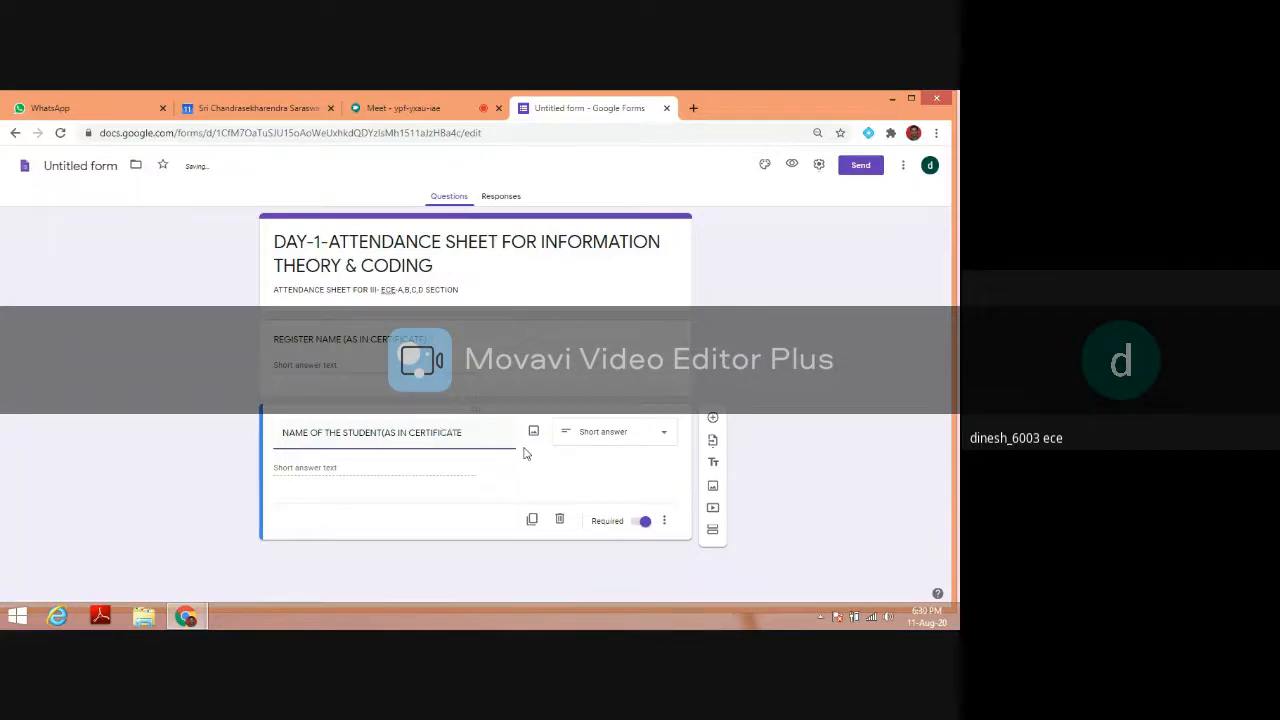
pyautogui.write(')')
# Duplicate the student name question and retitle the copy "PERIOD OF ATTENDANCE"
pyautogui.click(532, 521)
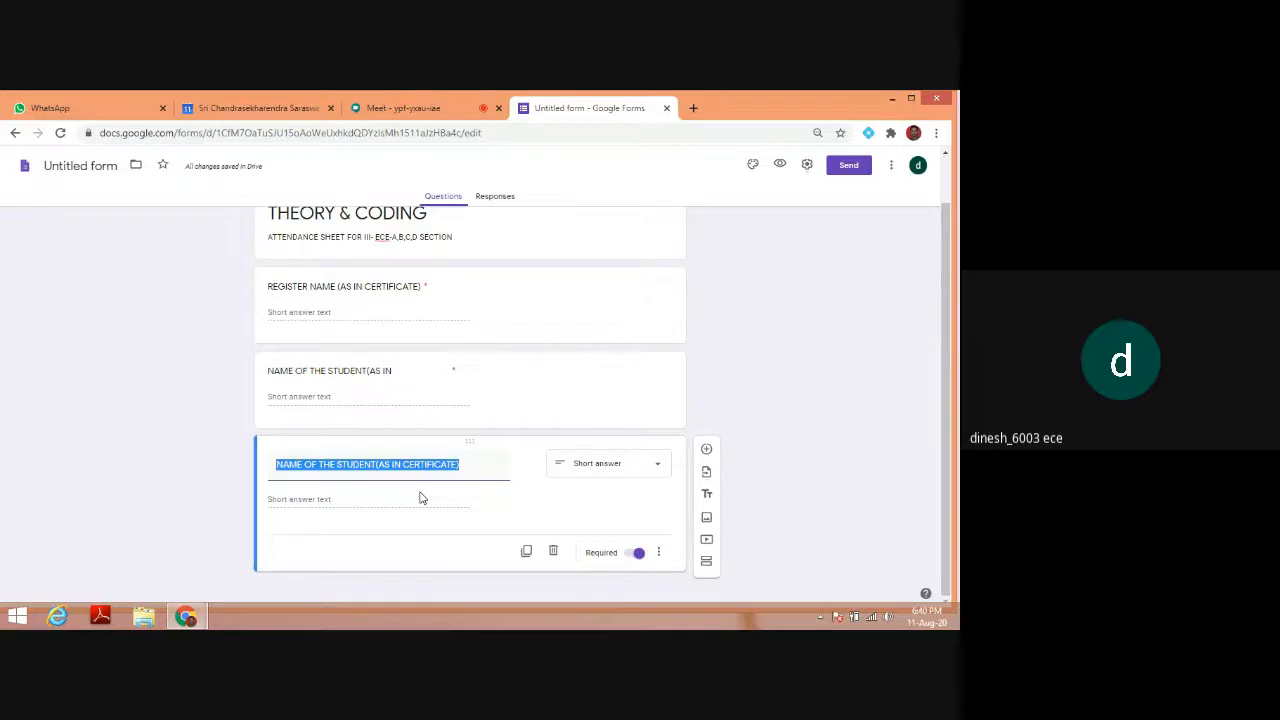
pyautogui.write('PE')
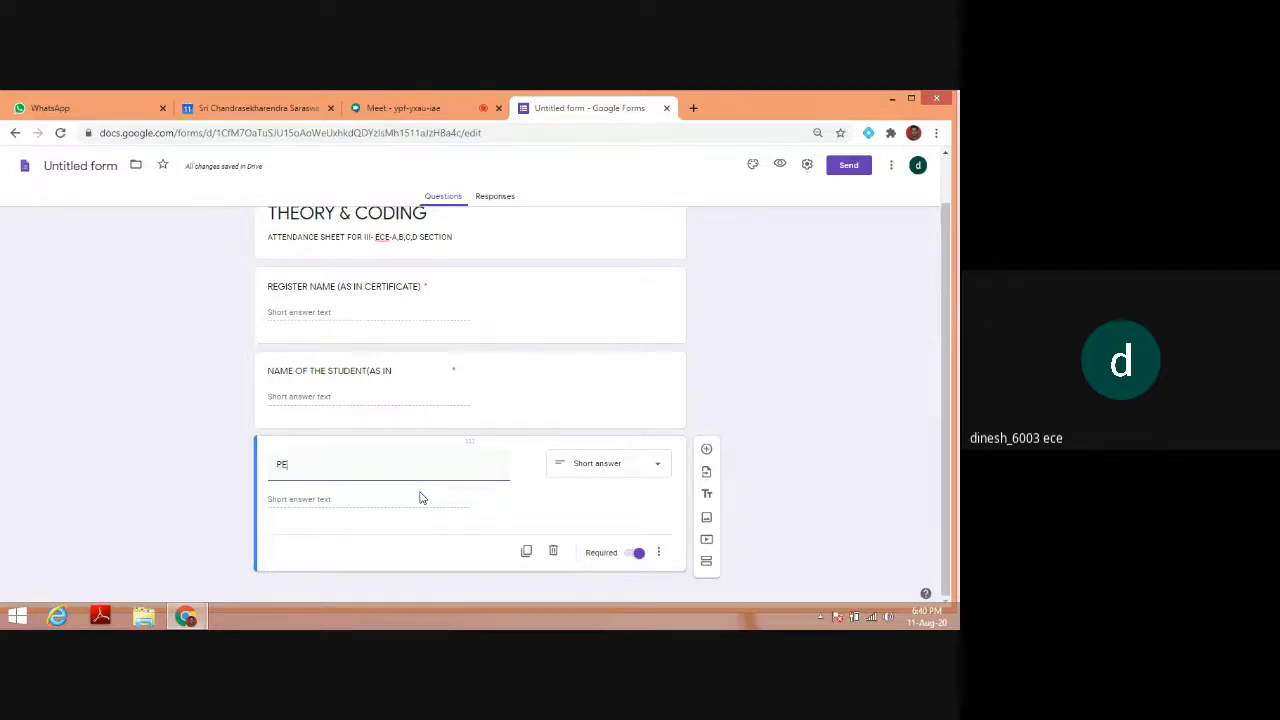
pyautogui.write('RIODOF ATTE')
pyautogui.press('BackSpace')
pyautogui.press('BackSpace')
pyautogui.press('BackSpace')
pyautogui.press('BackSpace')
pyautogui.press('BackSpace')
pyautogui.press('BackSpace')
pyautogui.press('BackSpace')
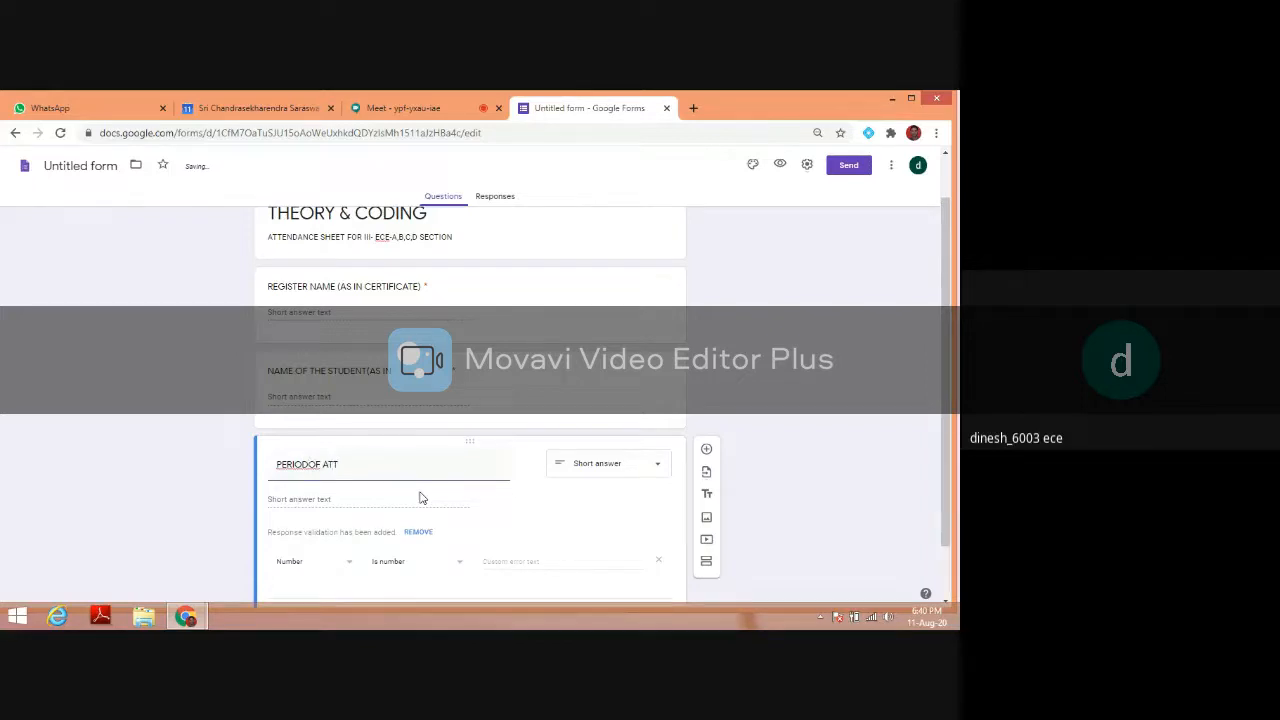
pyautogui.write('OF ATTENDANCE')
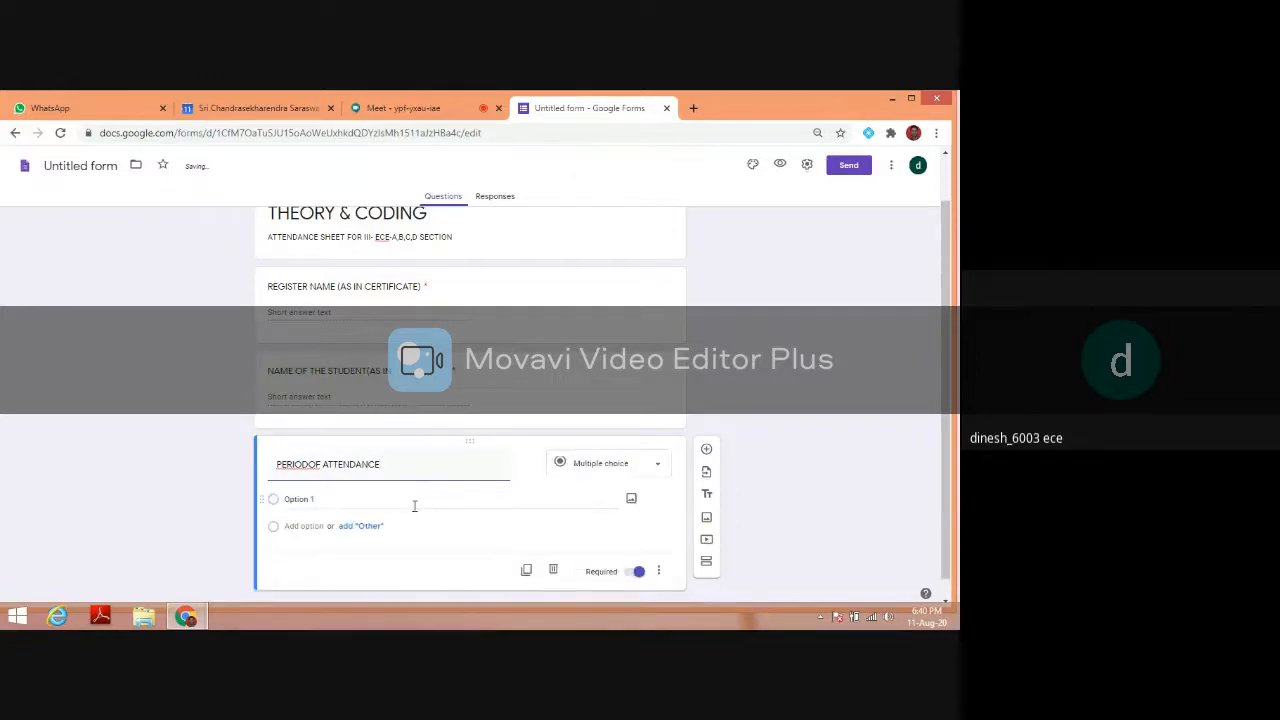
pyautogui.click(309, 470)
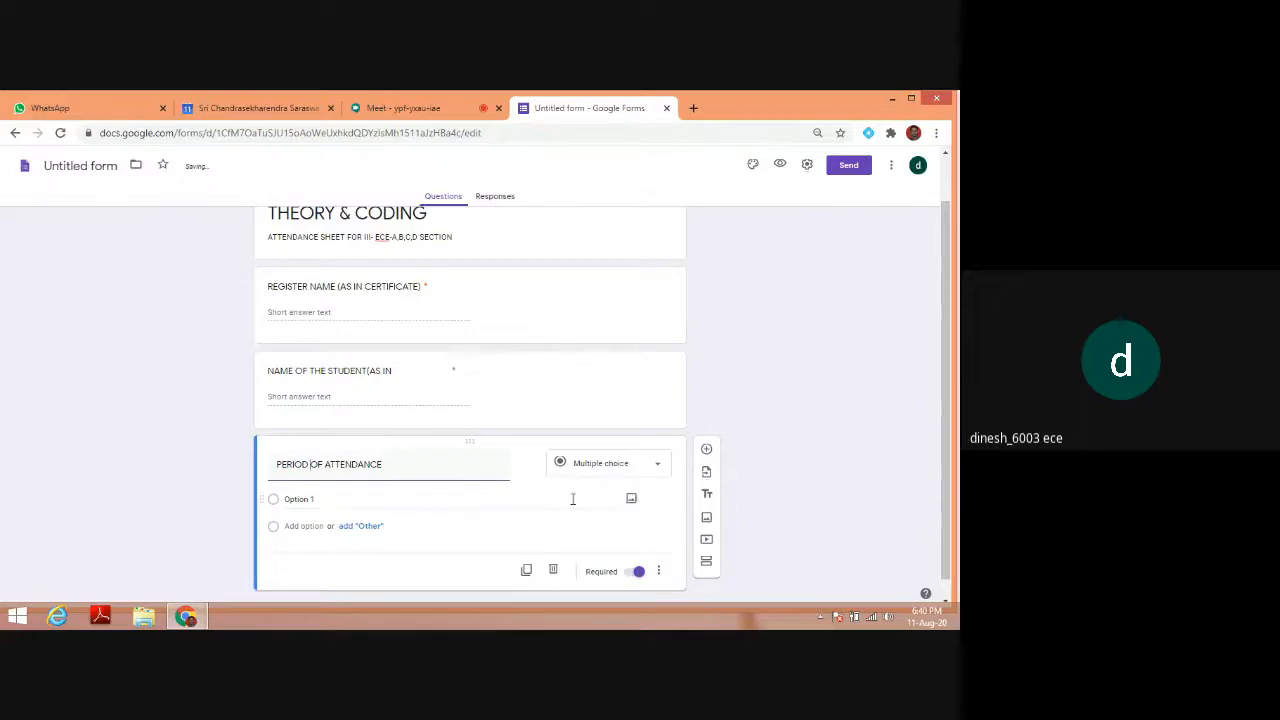
# Change the PERIOD OF ATTENDANCE question to Checkboxes and name its first option "1"
pyautogui.click(634, 470)
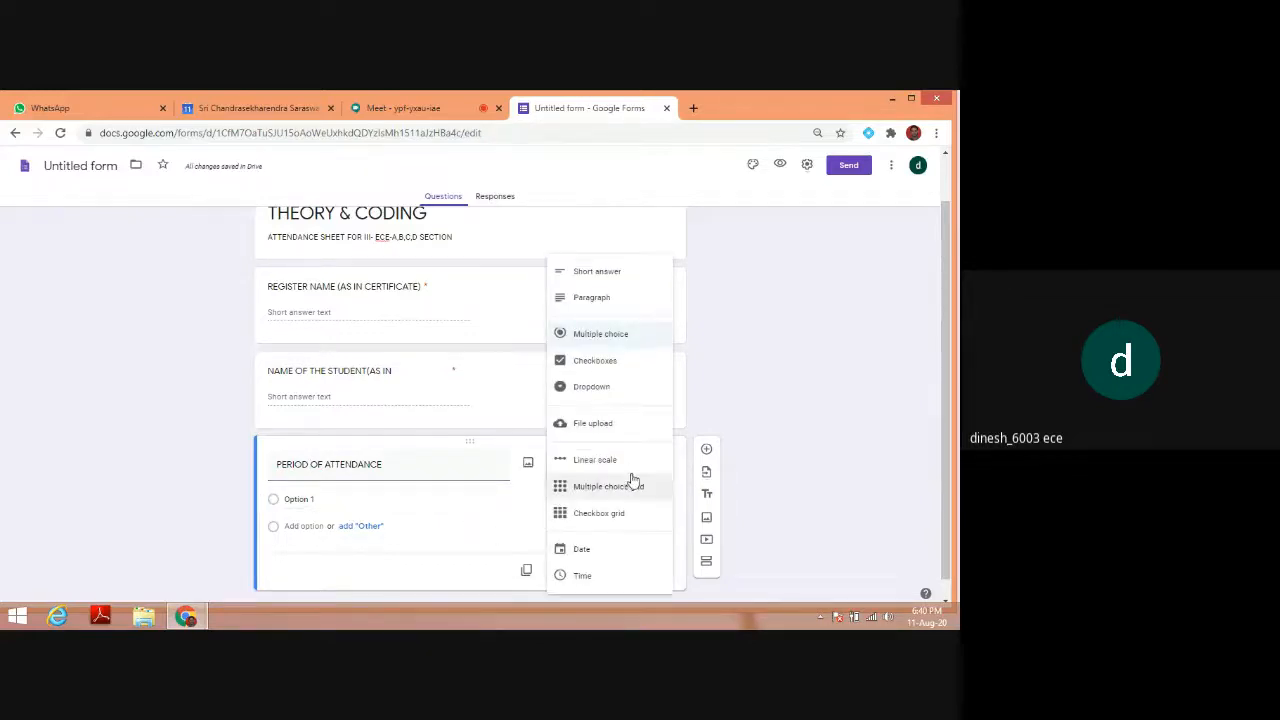
pyautogui.click(577, 362)
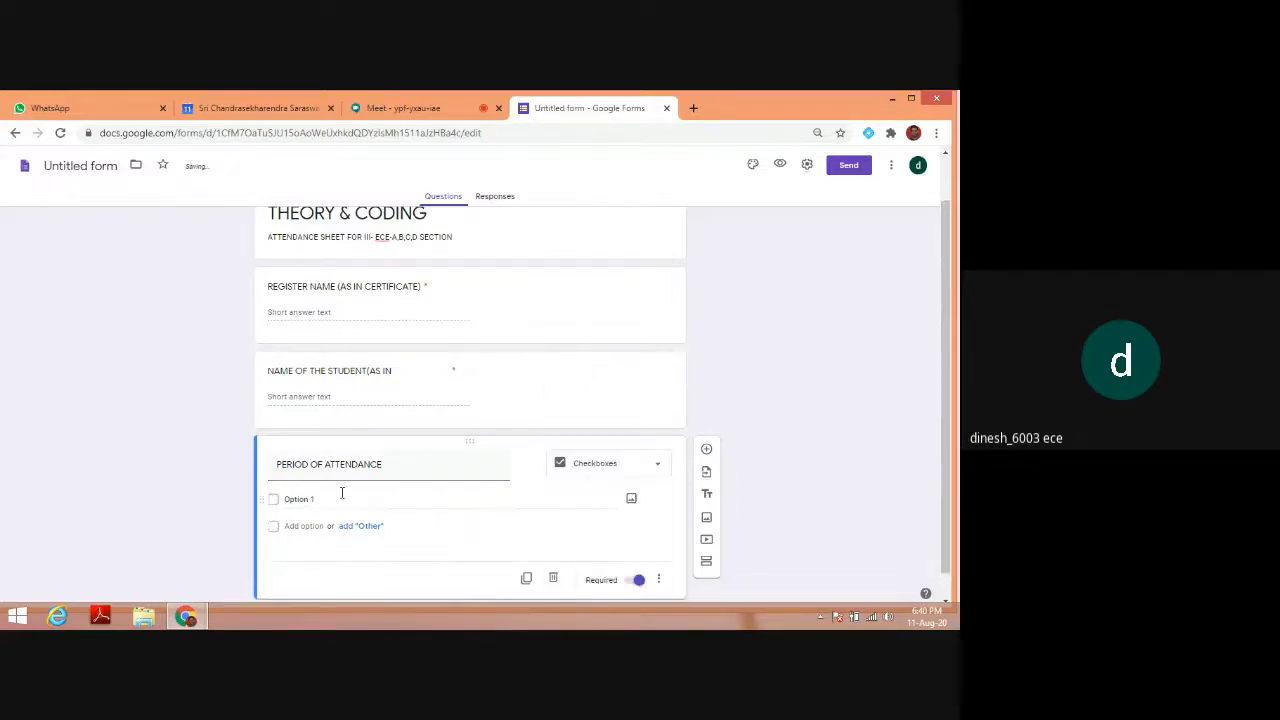
pyautogui.tripleClick(284, 499)
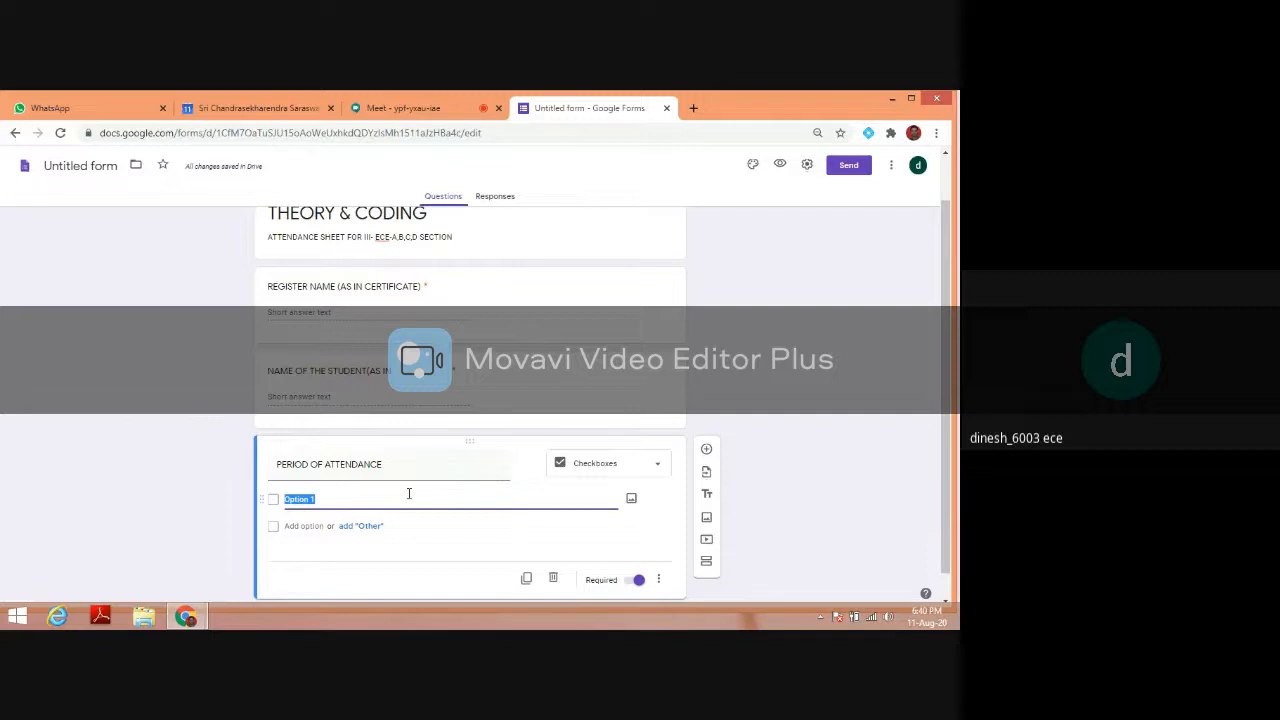
pyautogui.write('1')
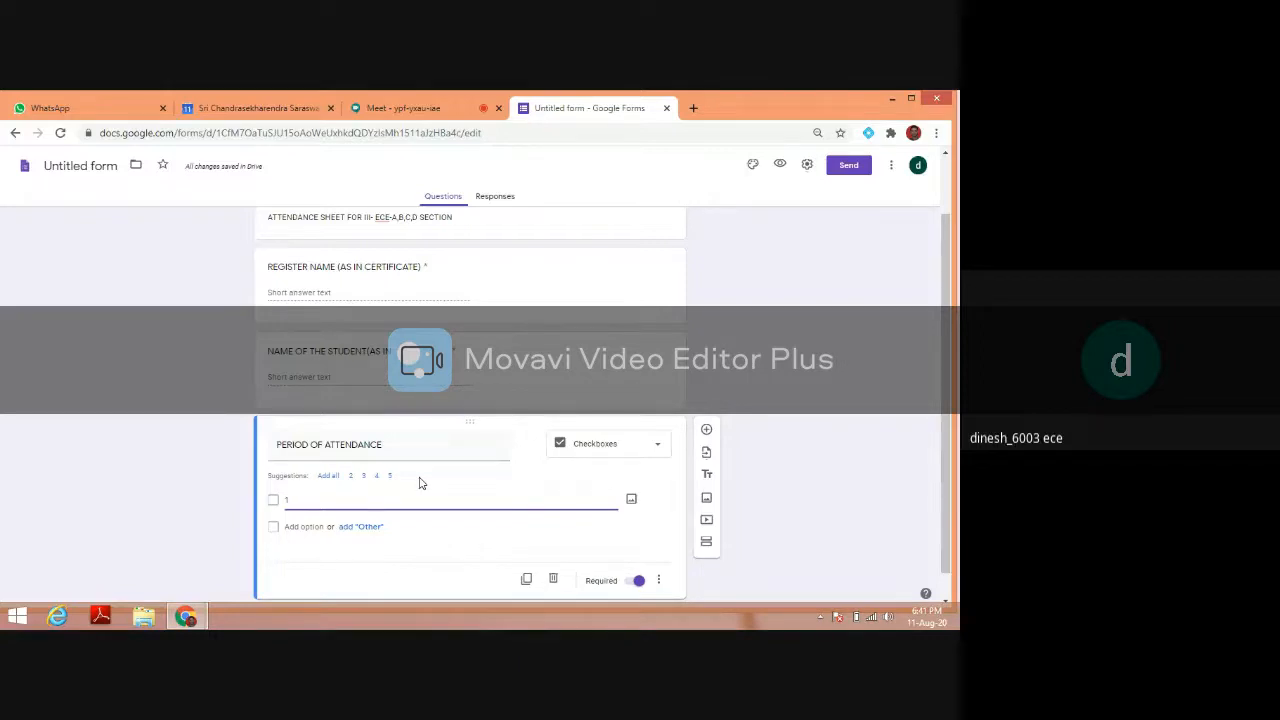
# Duplicate the PERIOD OF ATTENDANCE checkbox question and retitle the copy "I have attended todays session on the subject INFORMATION THEORY AND CODING"
pyautogui.click(660, 448)
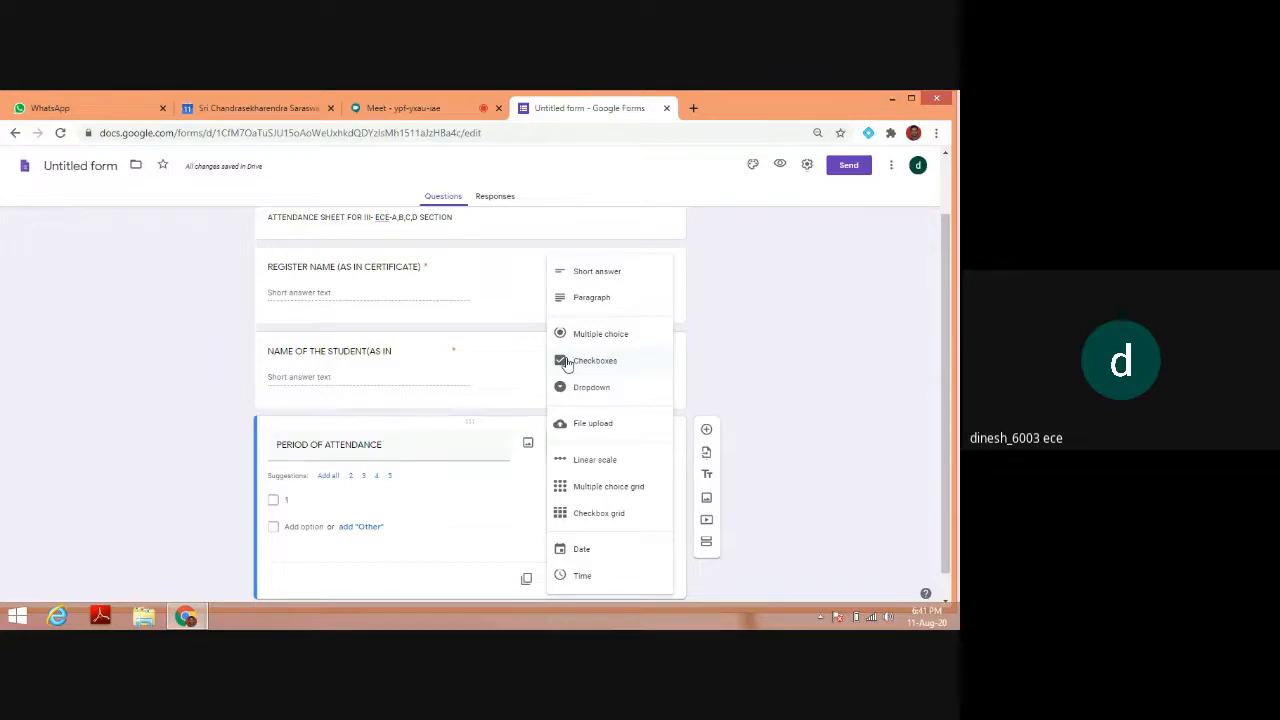
pyautogui.click(566, 362)
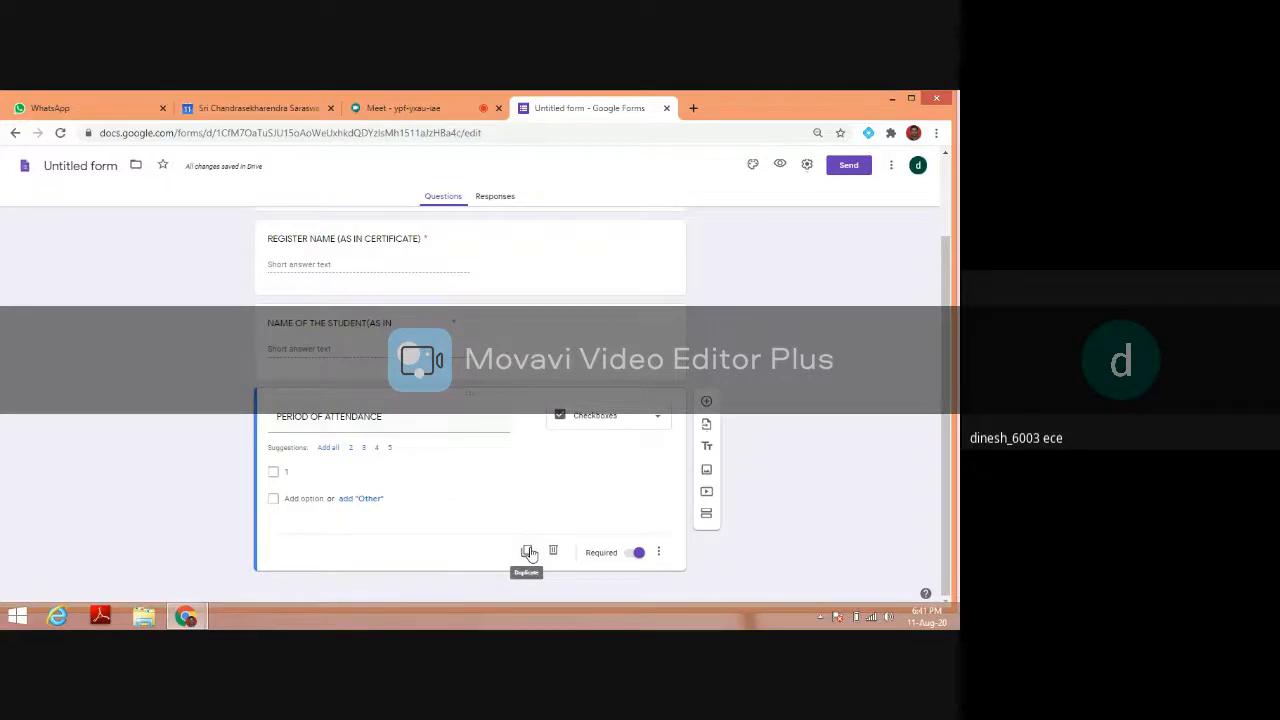
pyautogui.click(529, 553)
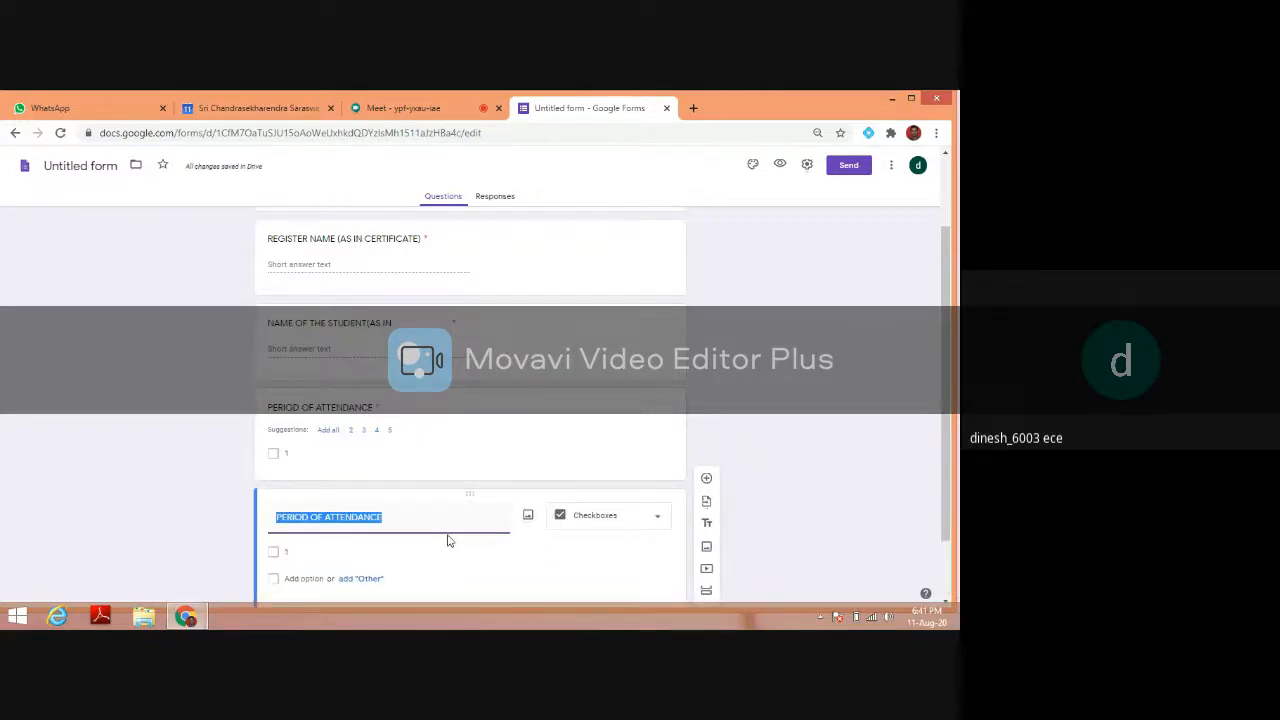
pyautogui.write('I')
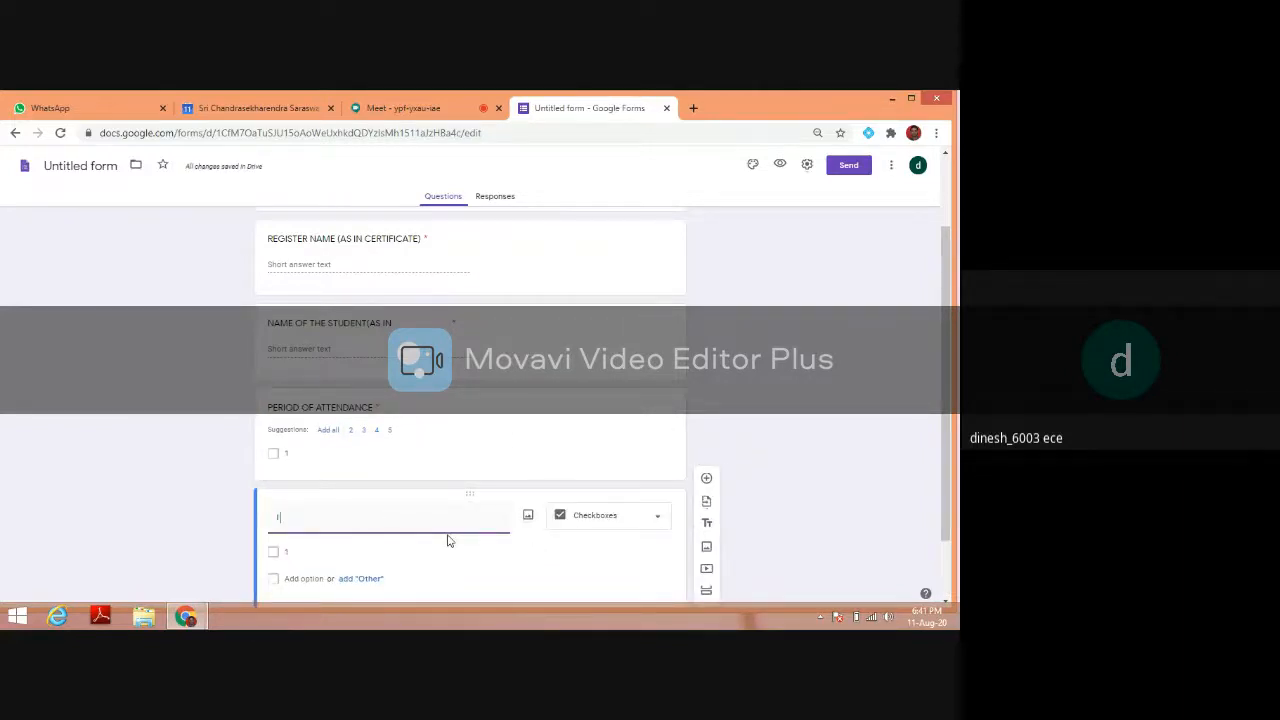
pyautogui.write(' HAVE')
pyautogui.press('BackSpace')
pyautogui.press('BackSpace')
pyautogui.press('BackSpace')
pyautogui.press('BackSpace')
pyautogui.press('BackSpace')
pyautogui.write('haev')
pyautogui.press('BackSpace')
pyautogui.press('BackSpace')
pyautogui.write('ve attended')
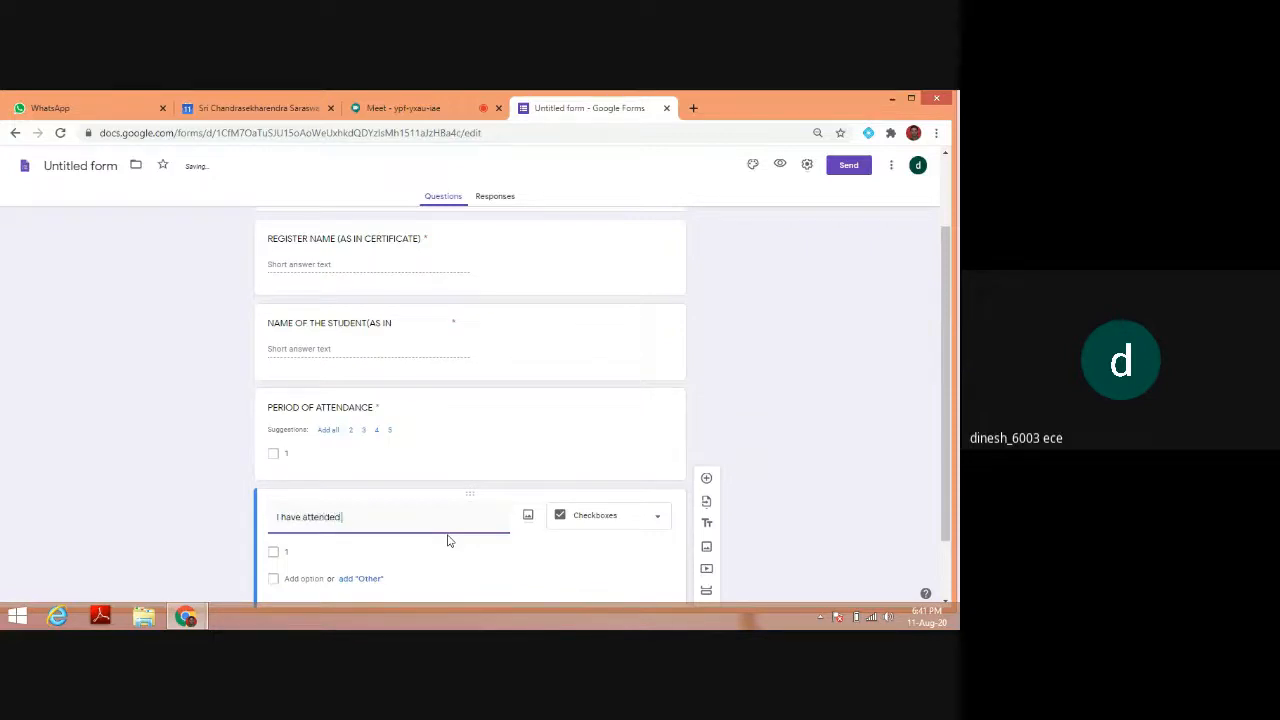
pyautogui.write(' todays session o')
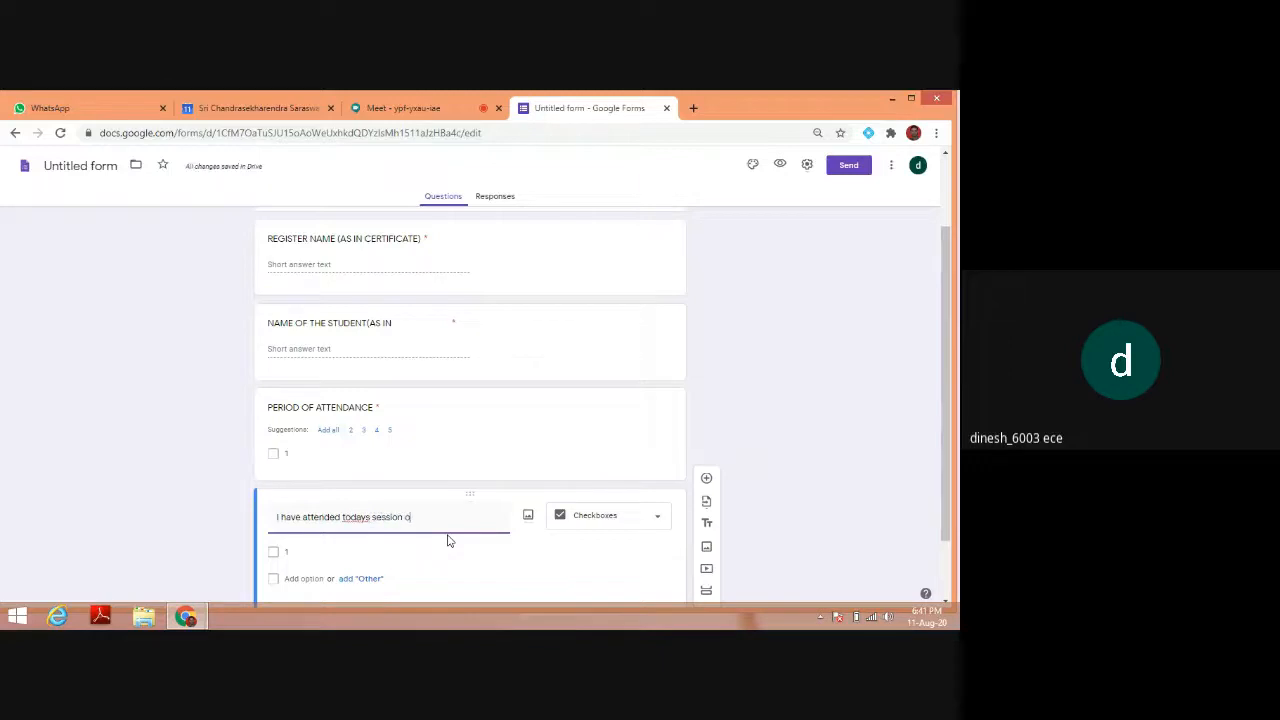
pyautogui.write('n the subject INFORMATIO')
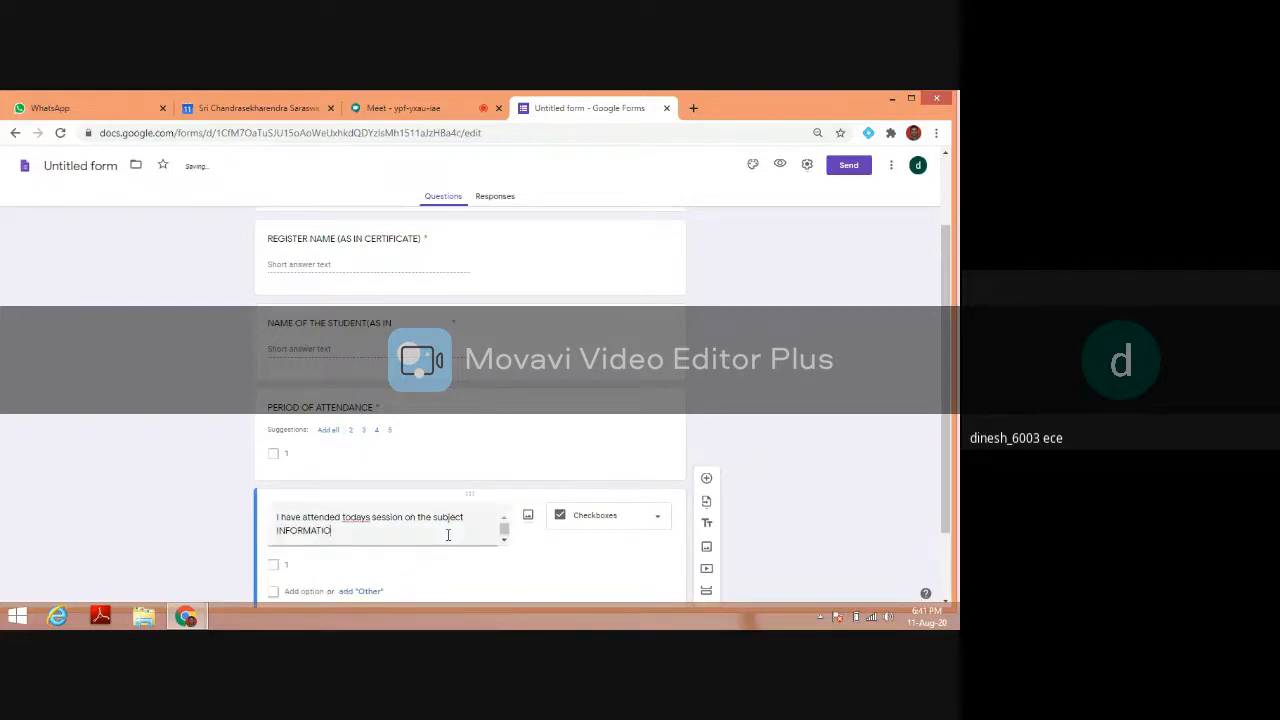
pyautogui.write('N THEORY AND CO')
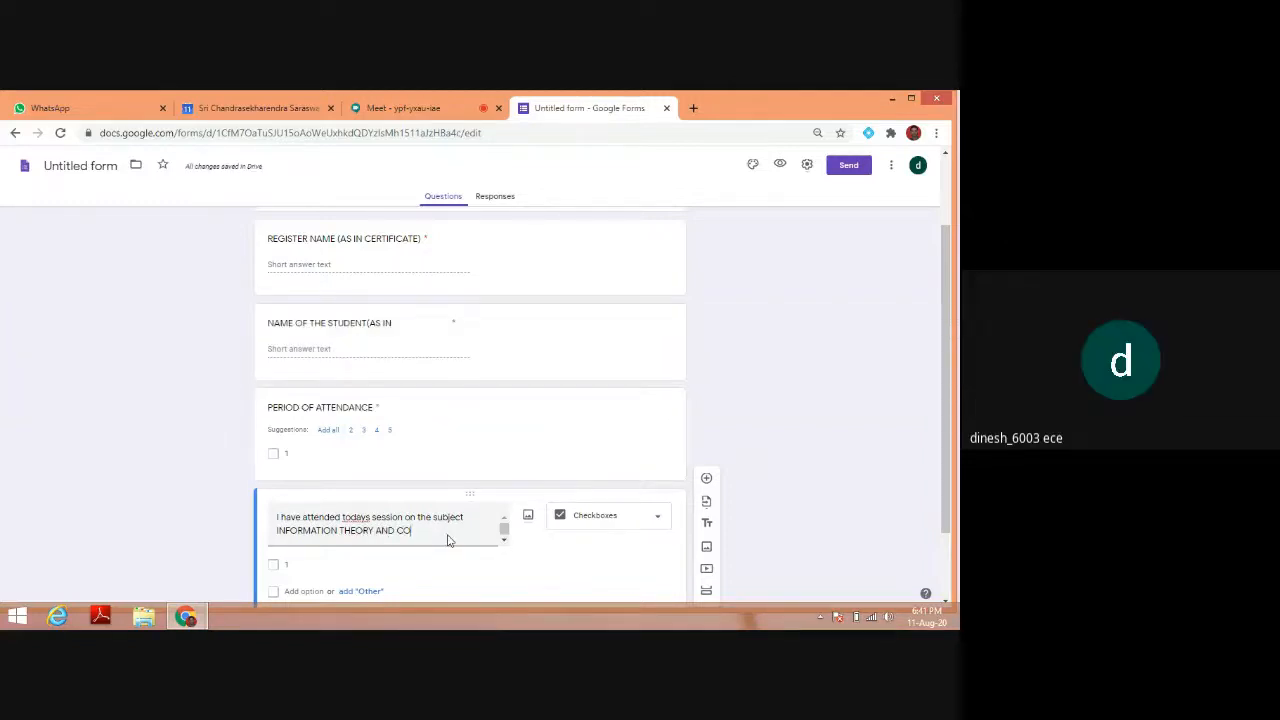
pyautogui.write('DING')
# Rename the checkbox option of the session attendance question to "YES"
pyautogui.click(286, 565)
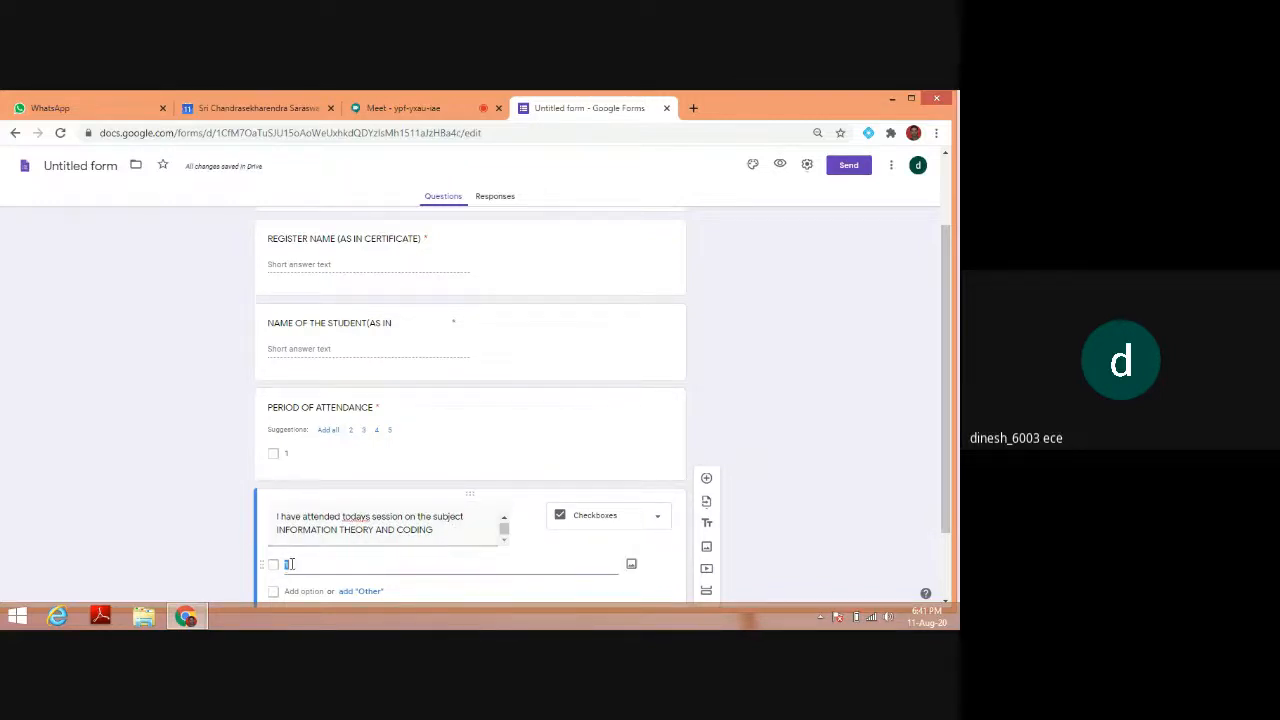
pyautogui.scroll(-2, 439, 541)
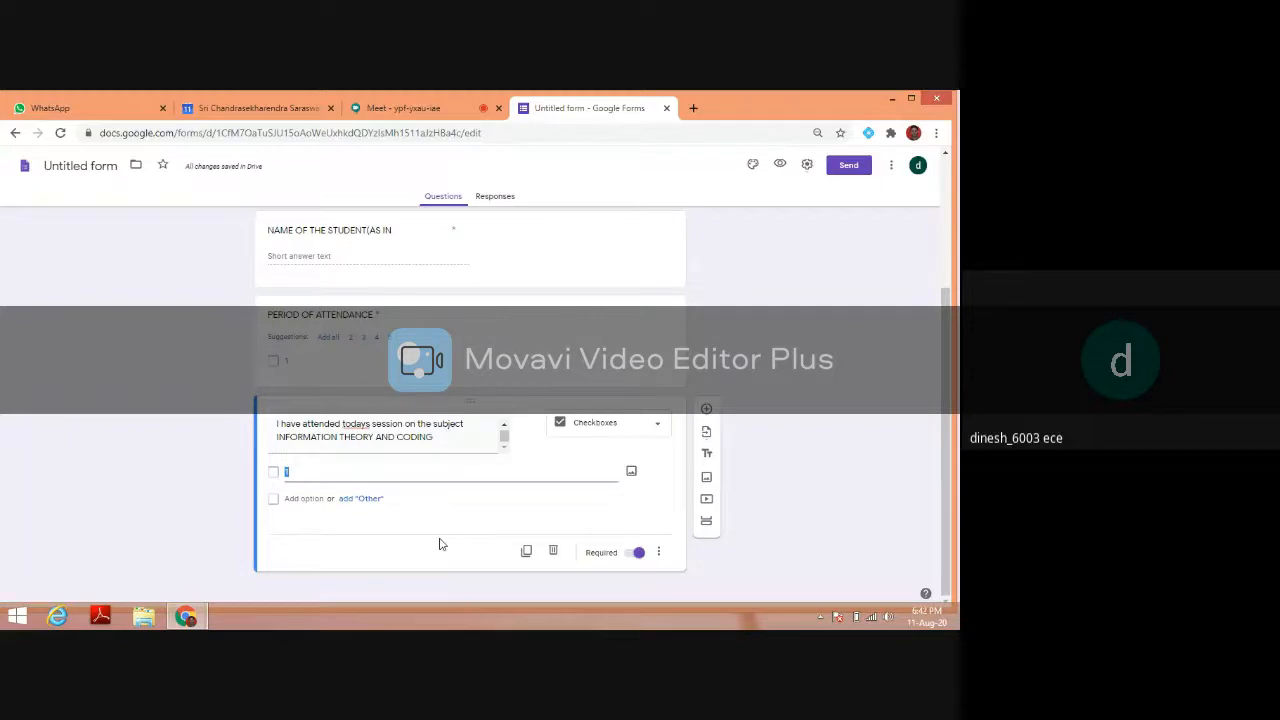
pyautogui.write('YES')
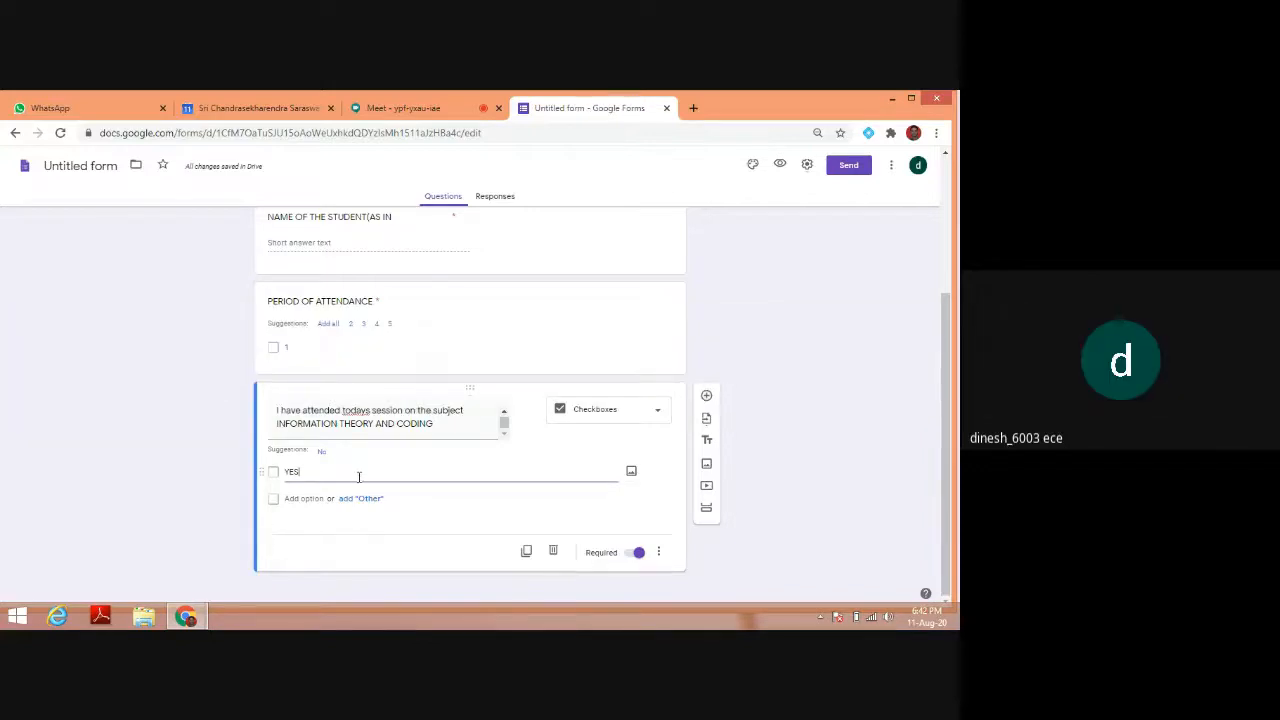
pyautogui.scroll(3, 800, 363)
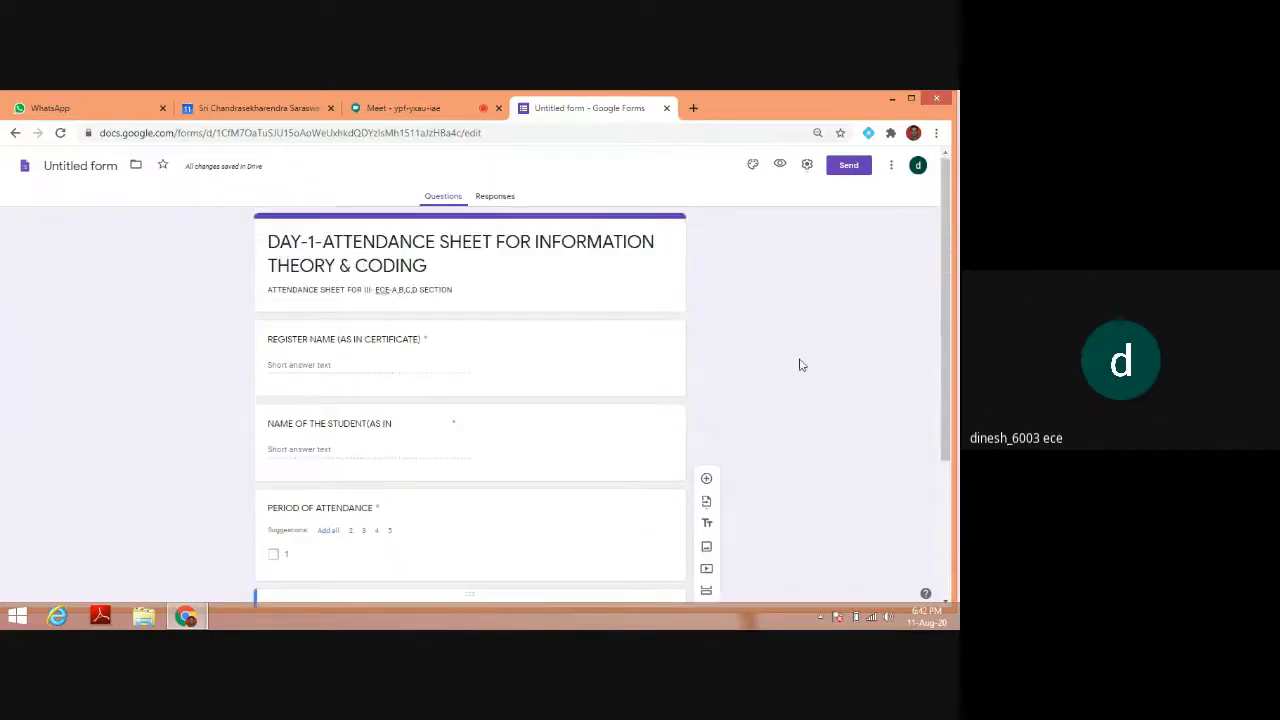
# Check the form's responses and the details of the signed-in account, and return to the questions
pyautogui.click(495, 197)
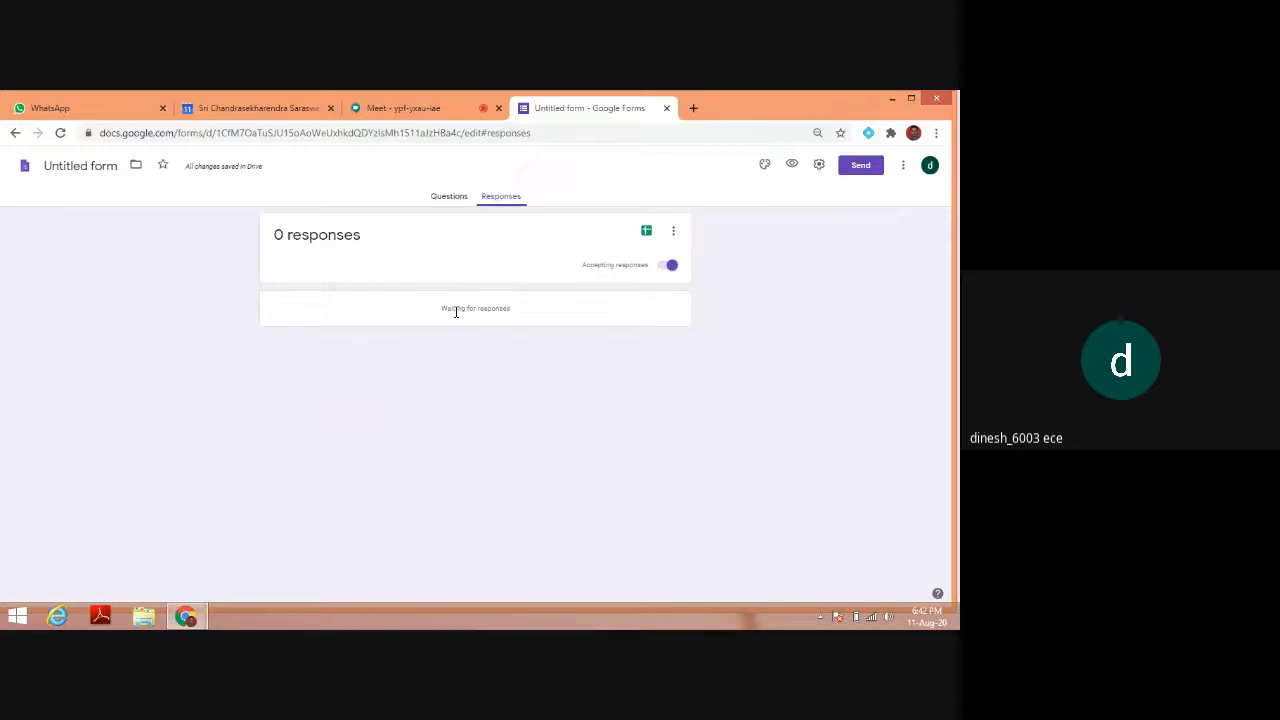
pyautogui.click(930, 166)
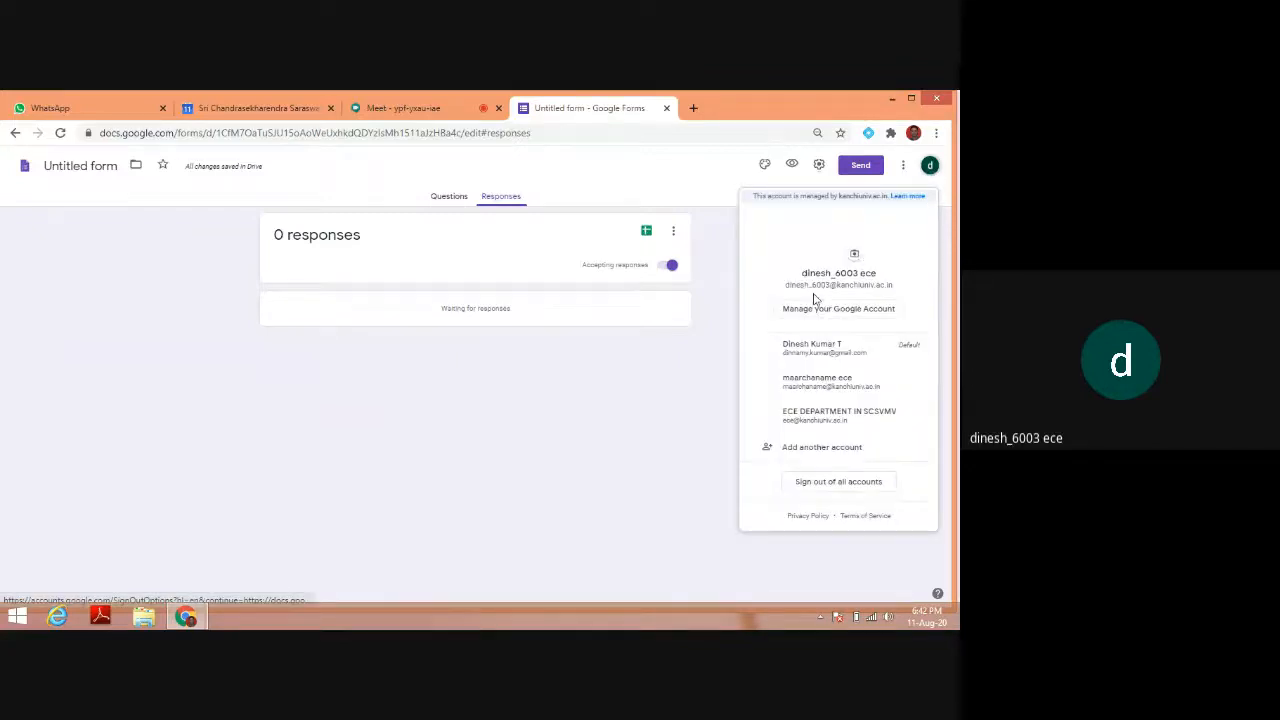
pyautogui.moveTo(800, 279); pyautogui.dragTo(899, 292)
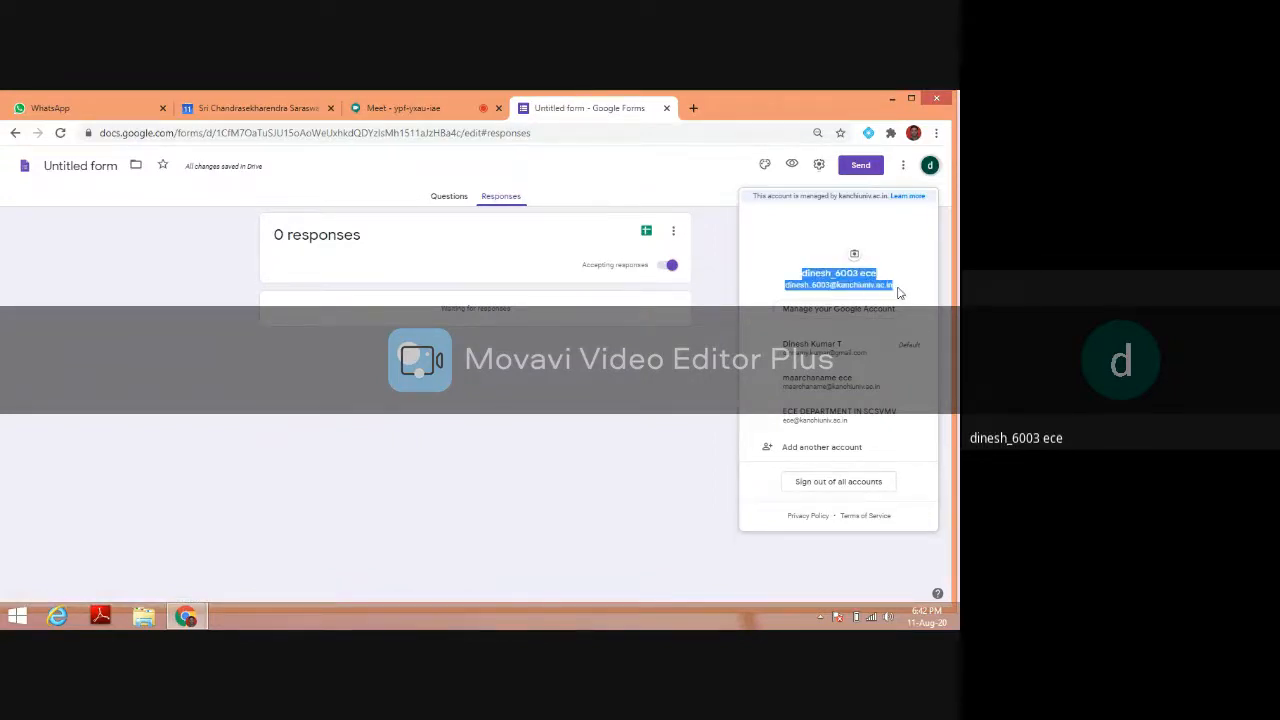
pyautogui.click(479, 488)
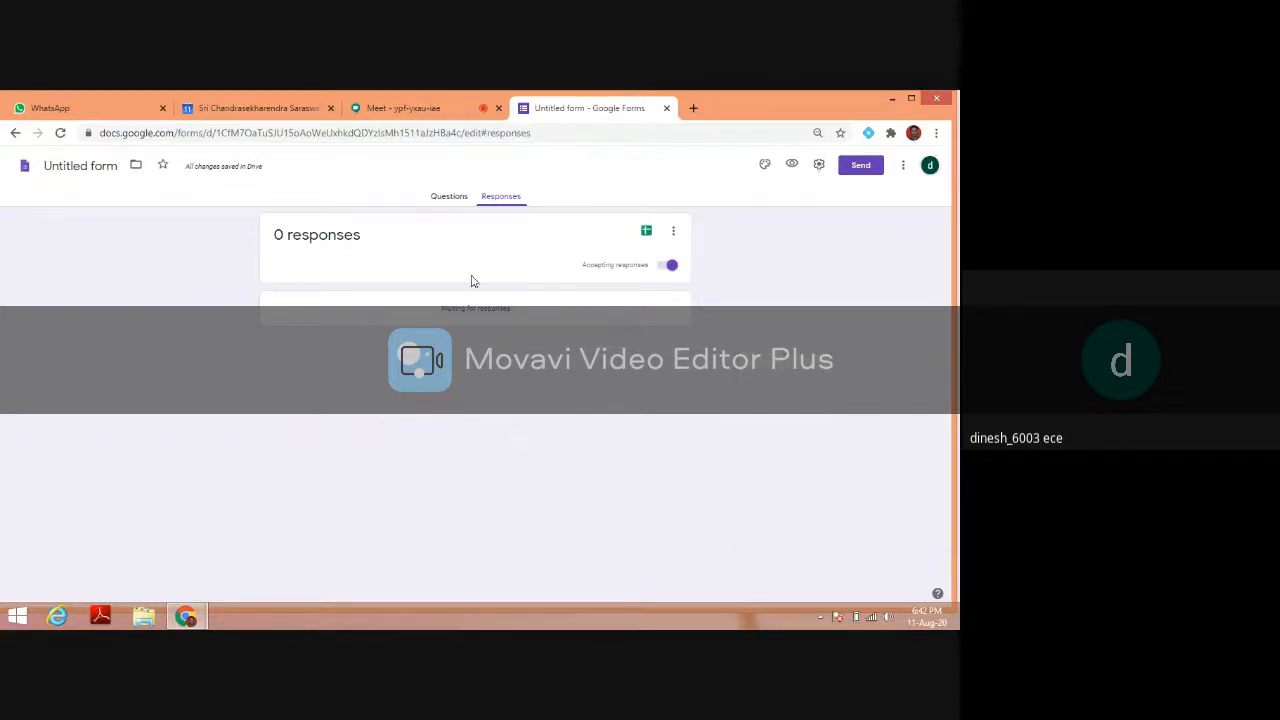
pyautogui.click(450, 200)
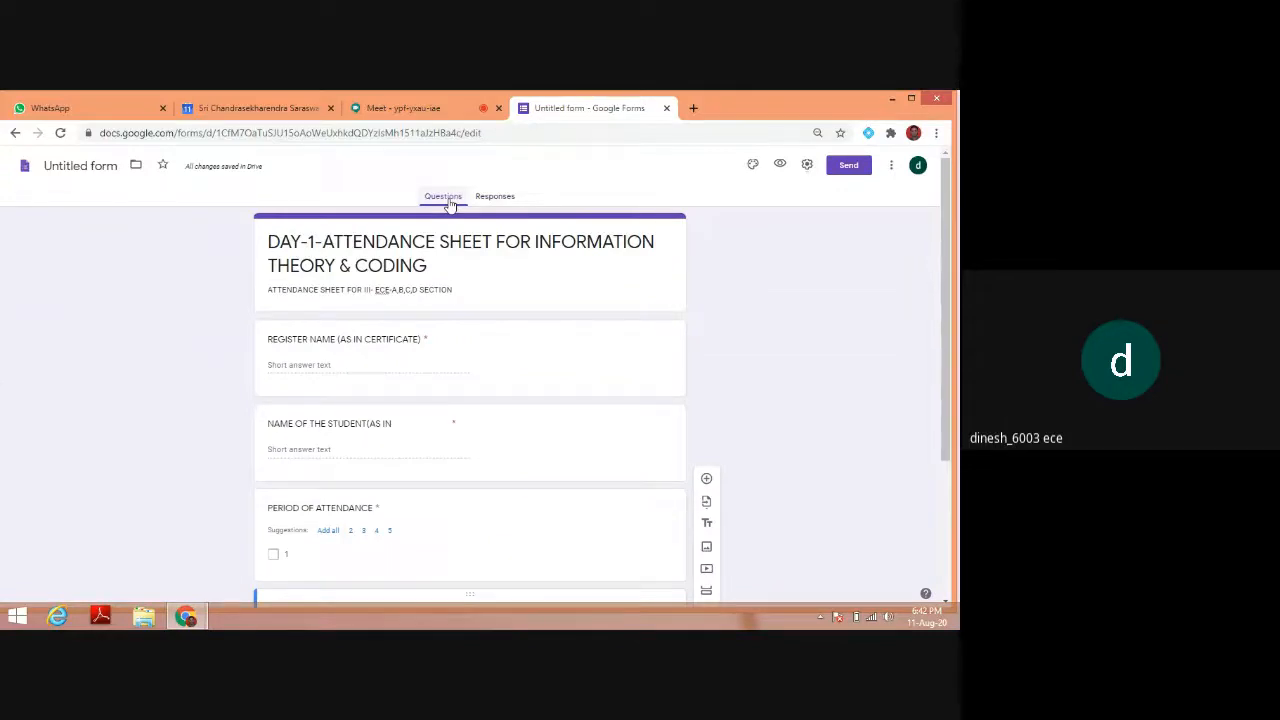
# Rename the untitled form file to match its heading, "DAY-1-ATTENDANCE SHEET FOR INFORMATION THEORY & CODING"
pyautogui.tripleClick(293, 244)
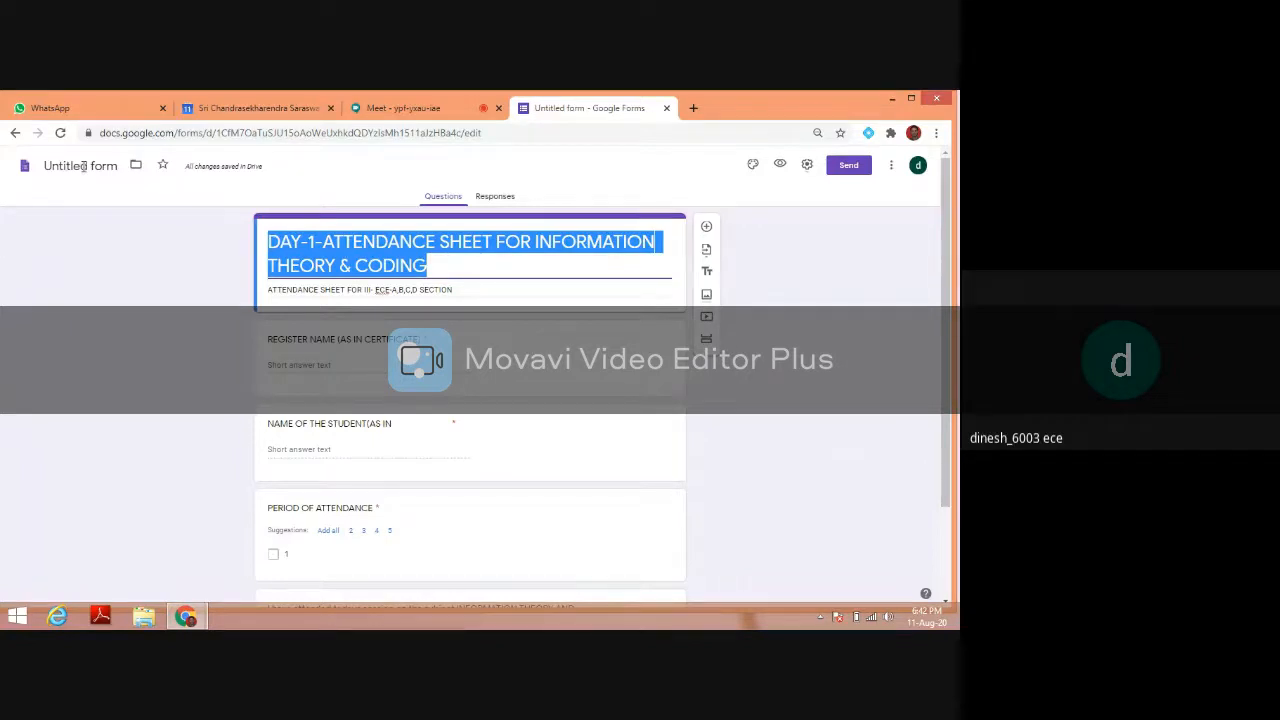
pyautogui.click(83, 166)
pyautogui.click(125, 262)
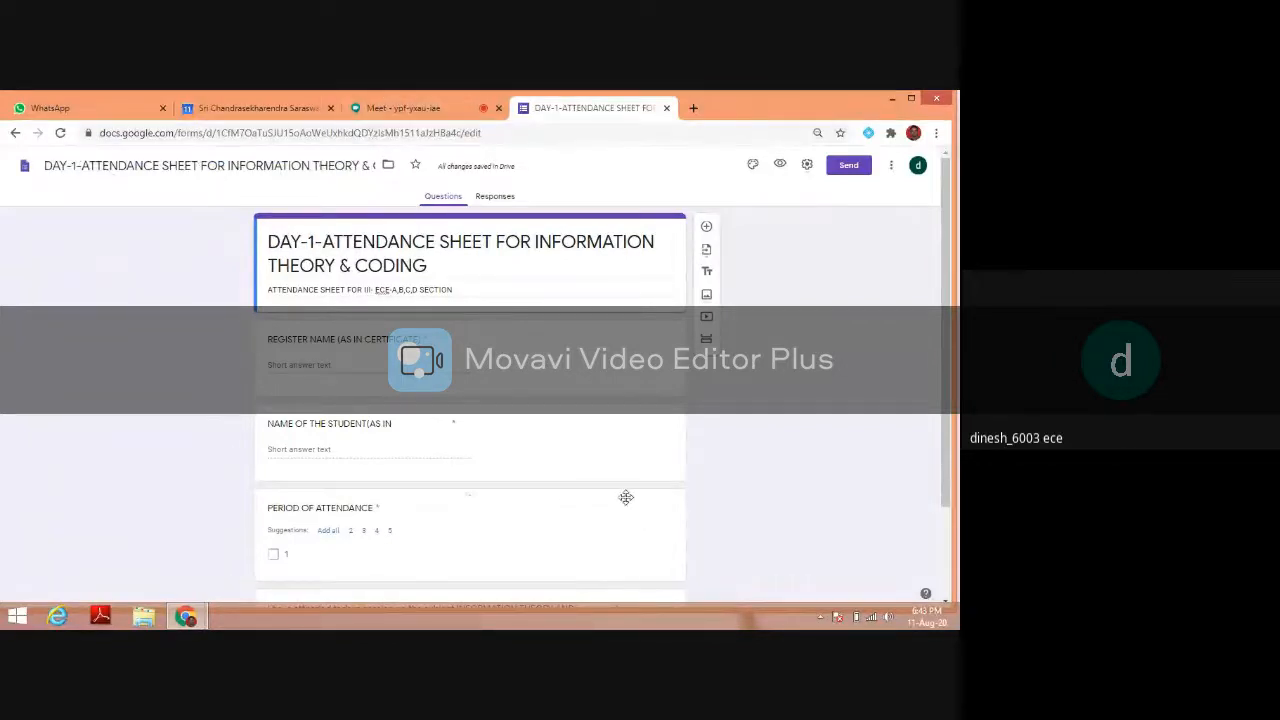
# Preview the form and tick period "1" and "YES" while leaving the required register name empty
pyautogui.scroll(-2, 626, 497)
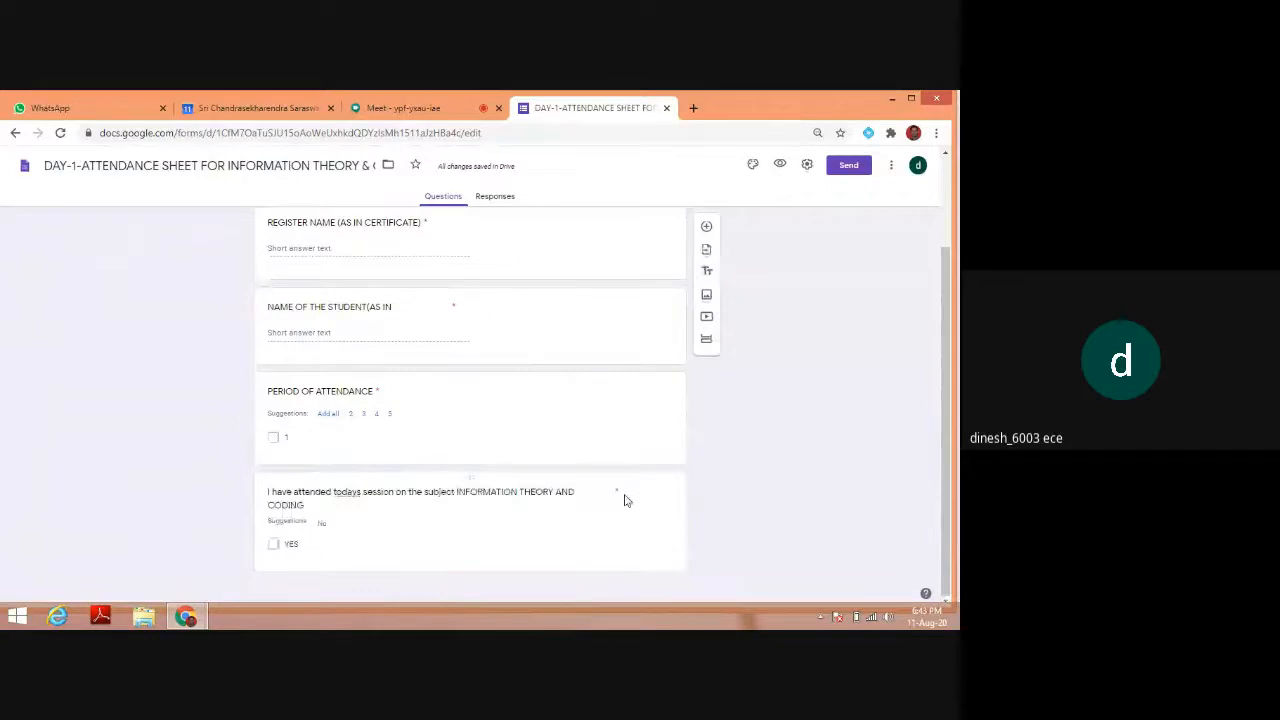
pyautogui.click(779, 166)
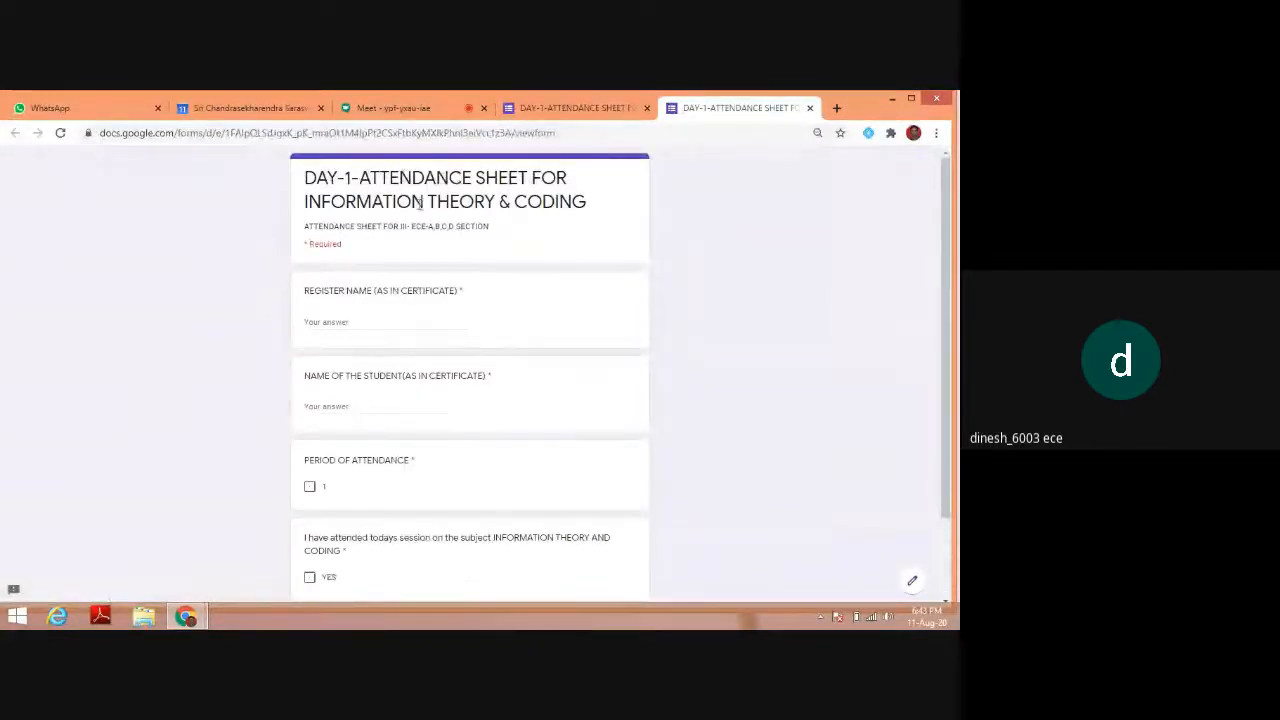
pyautogui.scroll(-1, 506, 267)
pyautogui.scroll(-1, 505, 267)
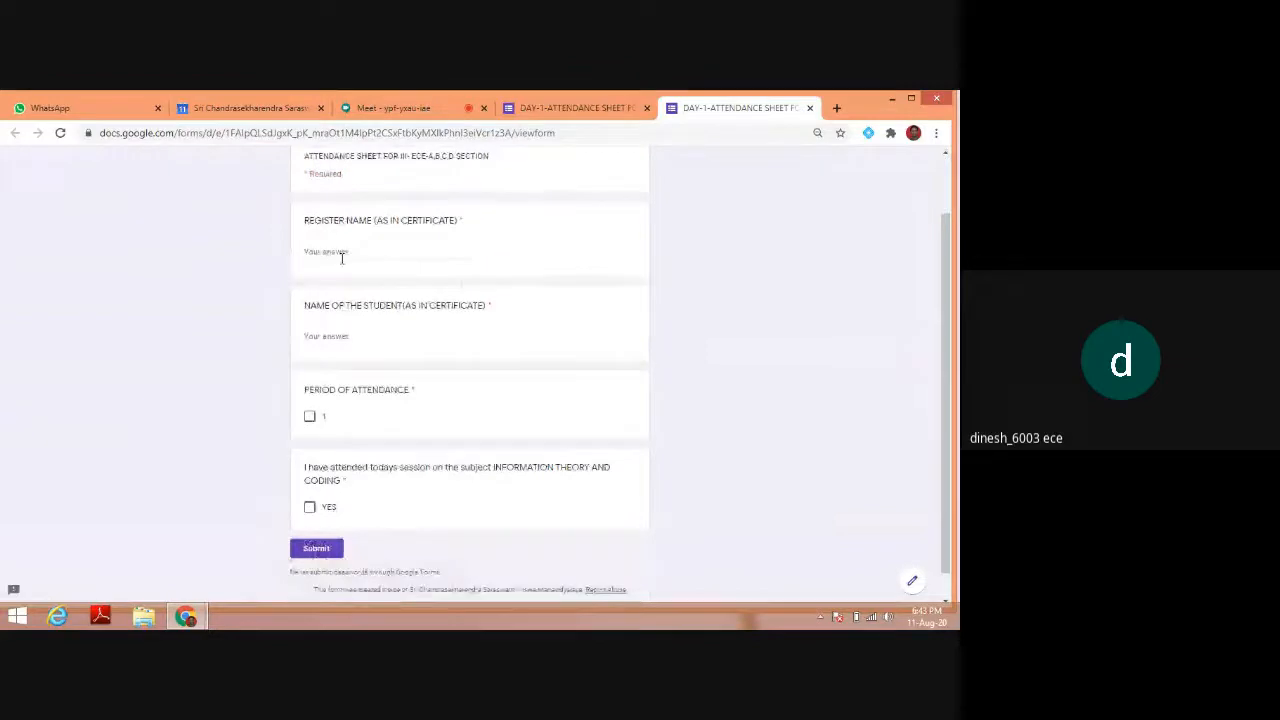
pyautogui.click(343, 248)
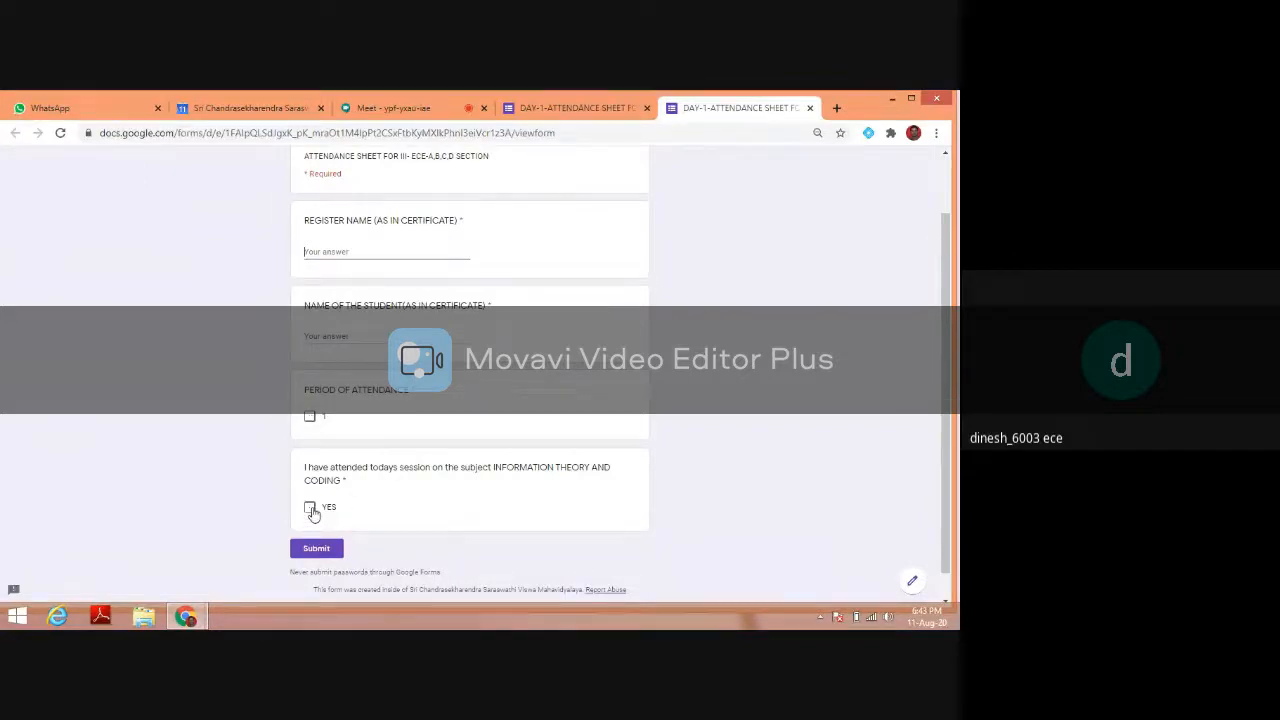
pyautogui.click(311, 509)
pyautogui.click(311, 416)
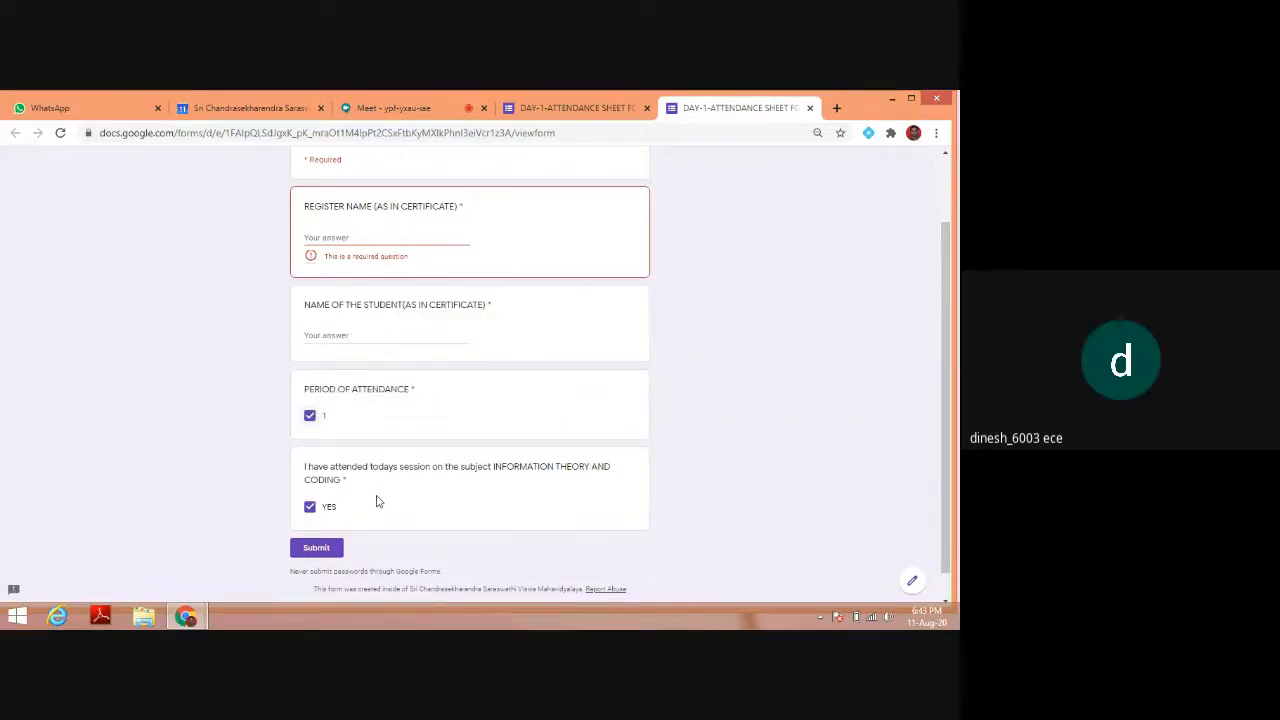
# Review the whole previewed form from its heading to its last question, and close the preview
pyautogui.scroll(1, 508, 482)
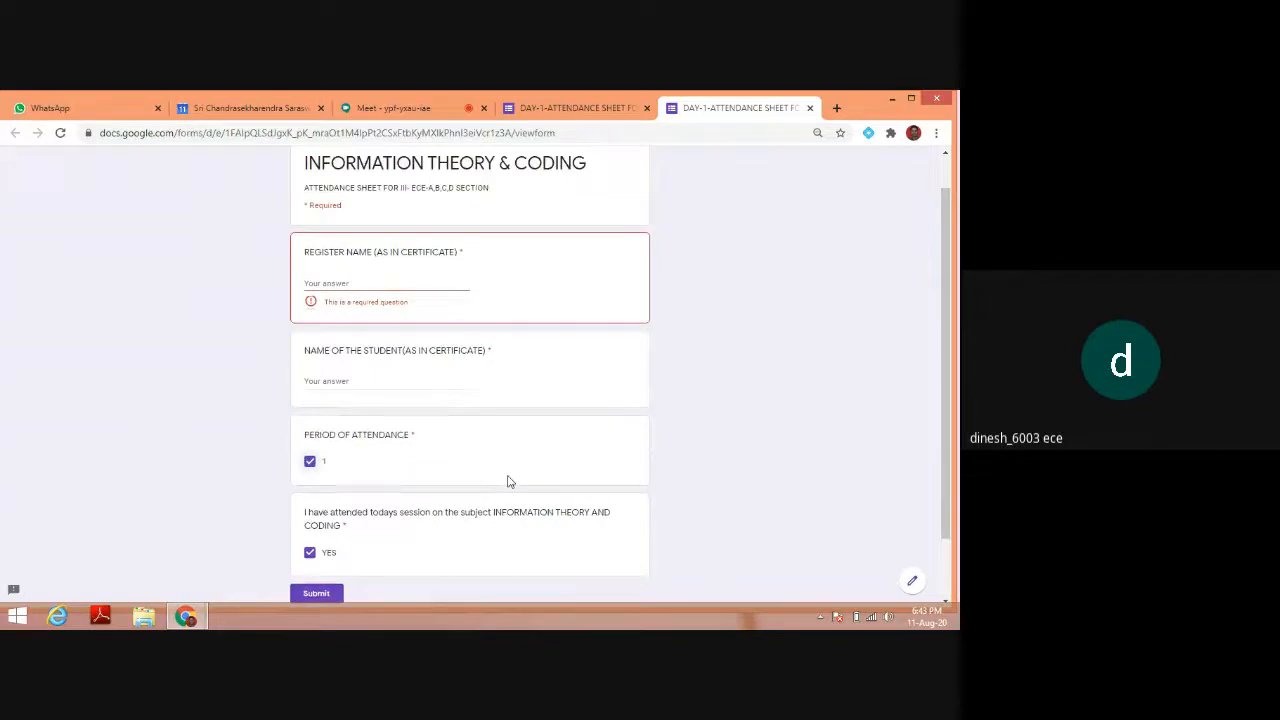
pyautogui.scroll(-1, 508, 482)
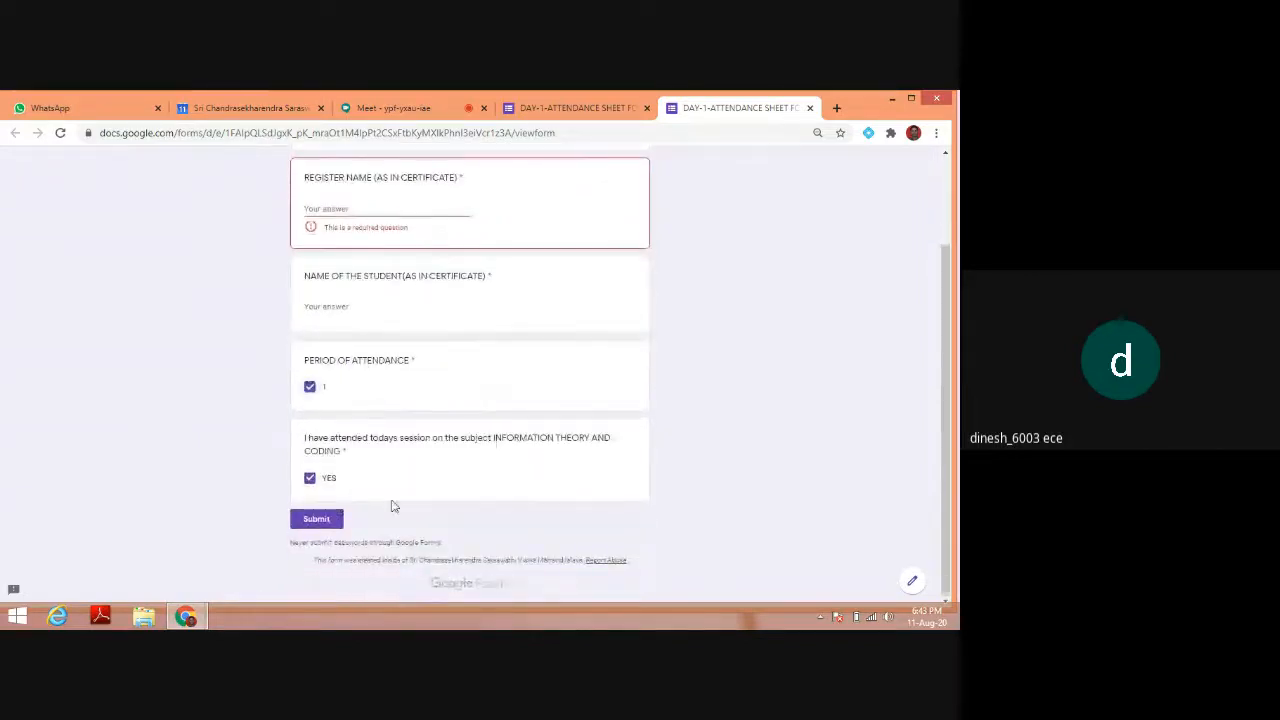
pyautogui.scroll(2, 594, 480)
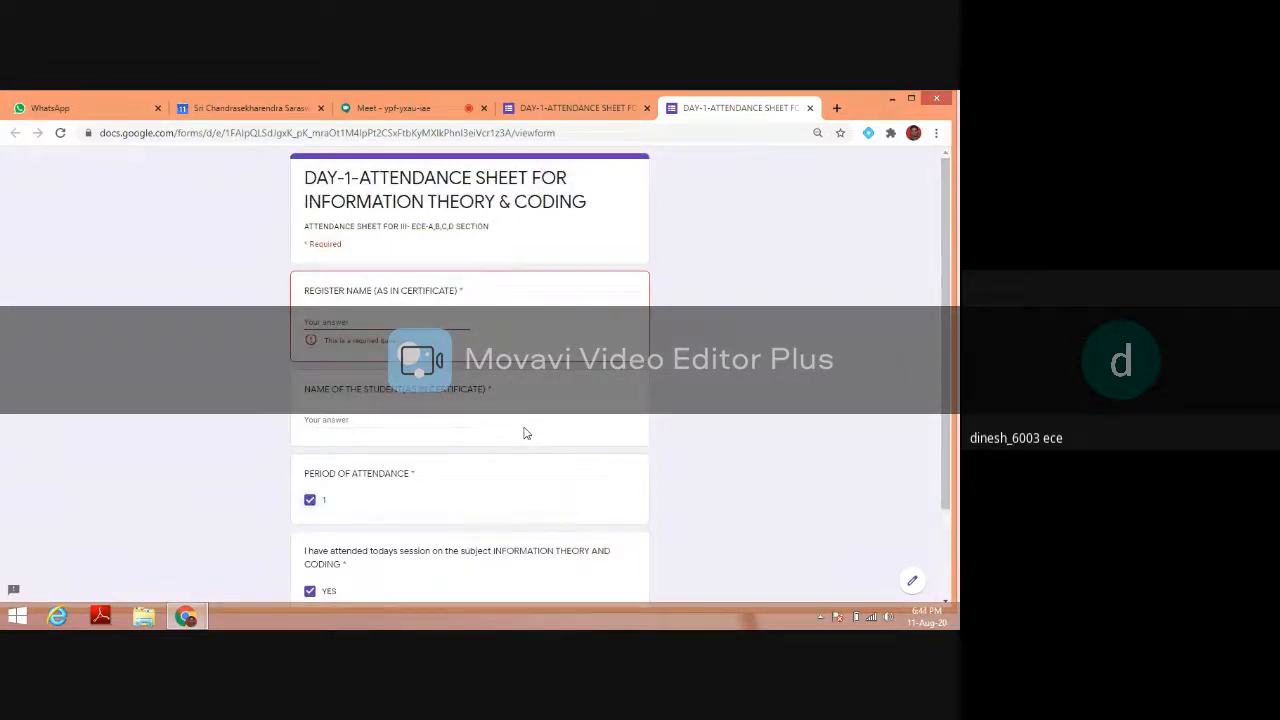
pyautogui.scroll(-2, 523, 432)
pyautogui.scroll(2, 352, 228)
pyautogui.scroll(-1, 624, 446)
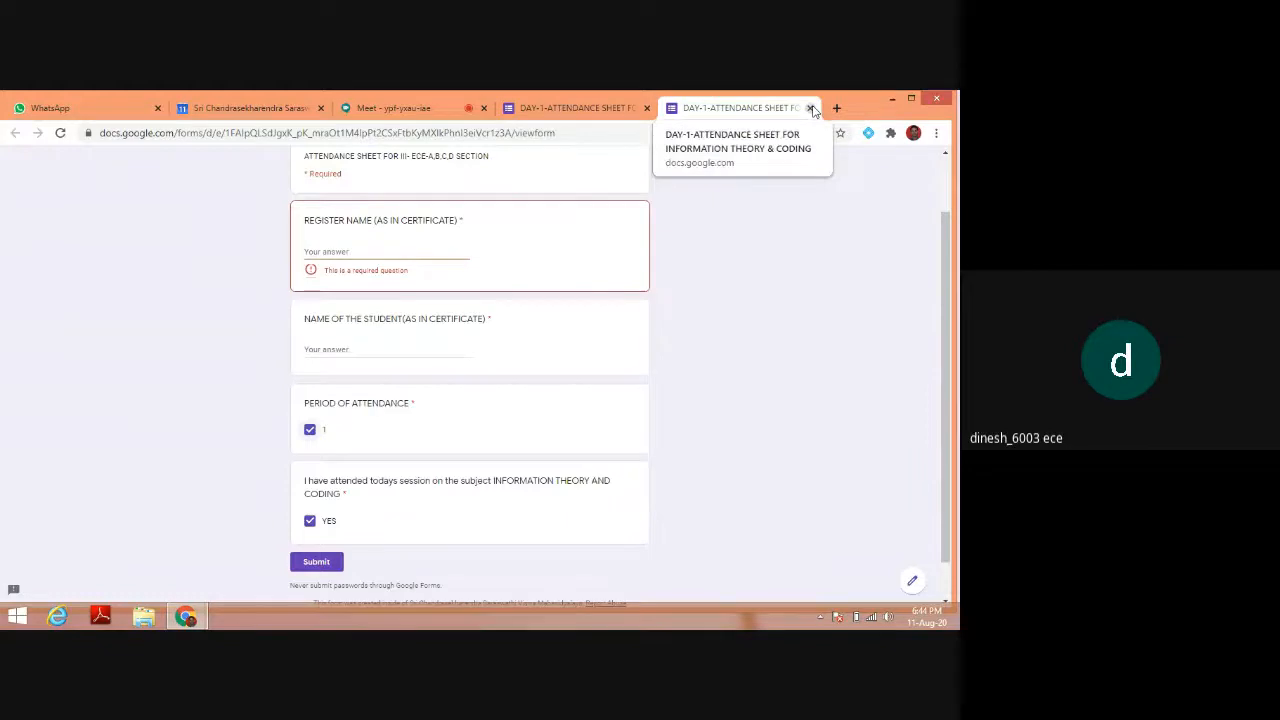
pyautogui.click(810, 108)
pyautogui.click(543, 213)
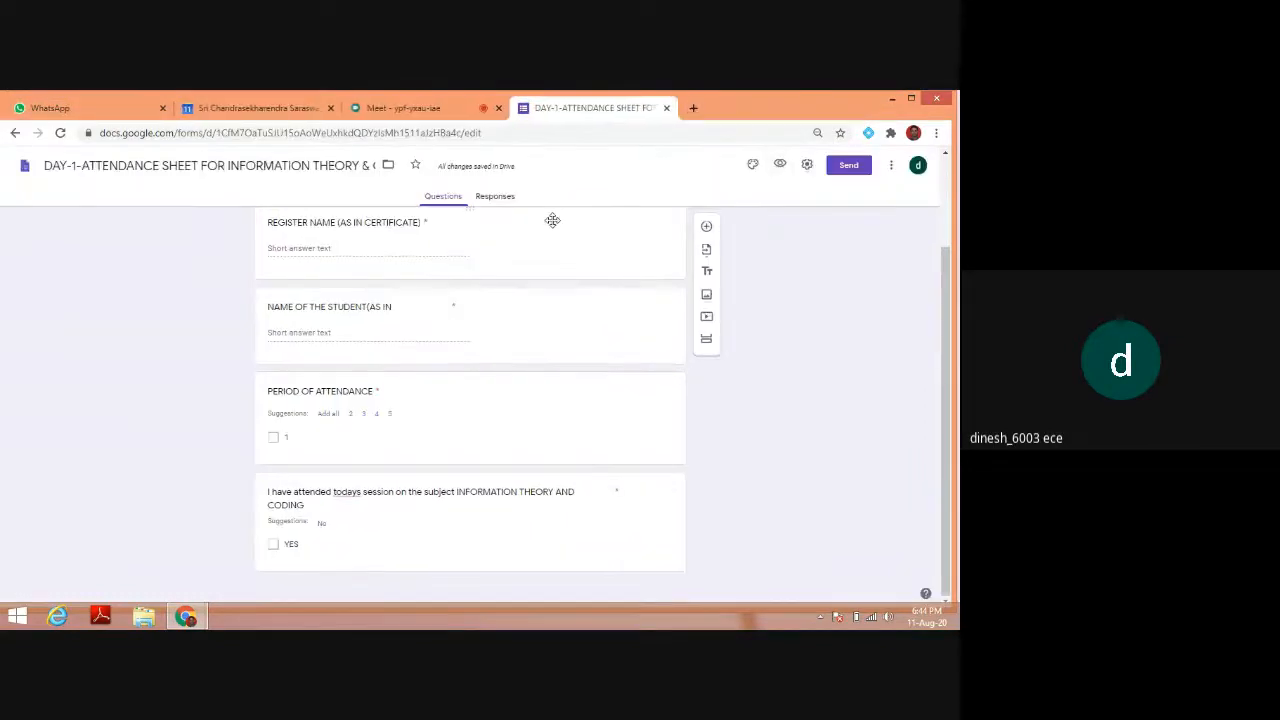
# Configure the form settings to collect email addresses, always send response receipts, and limit respondents to 1 response
pyautogui.scroll(2, 608, 300)
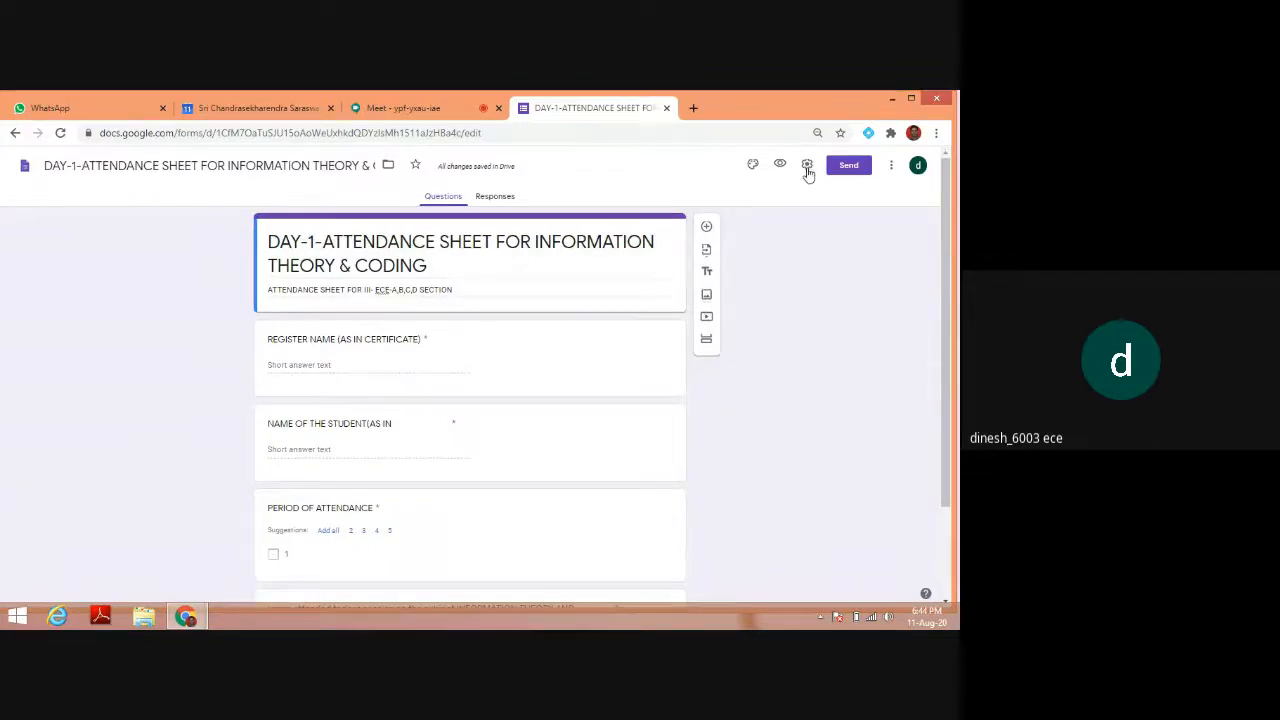
pyautogui.click(808, 166)
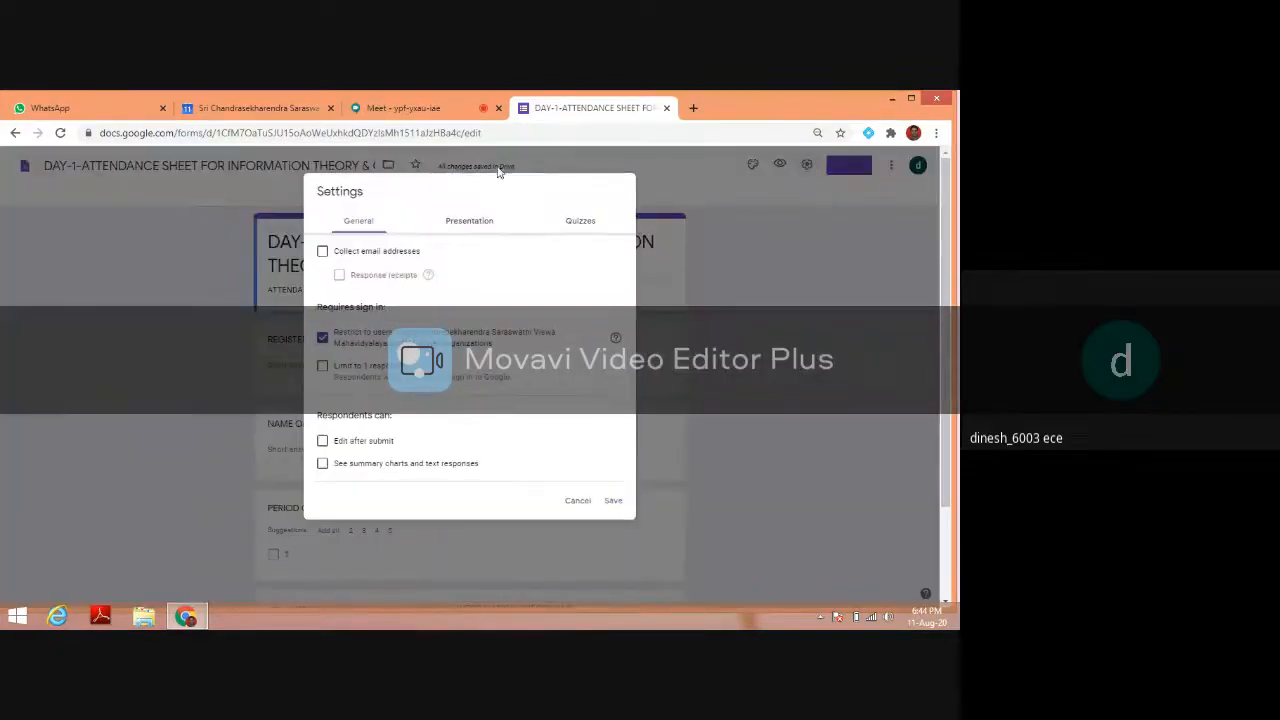
pyautogui.click(323, 252)
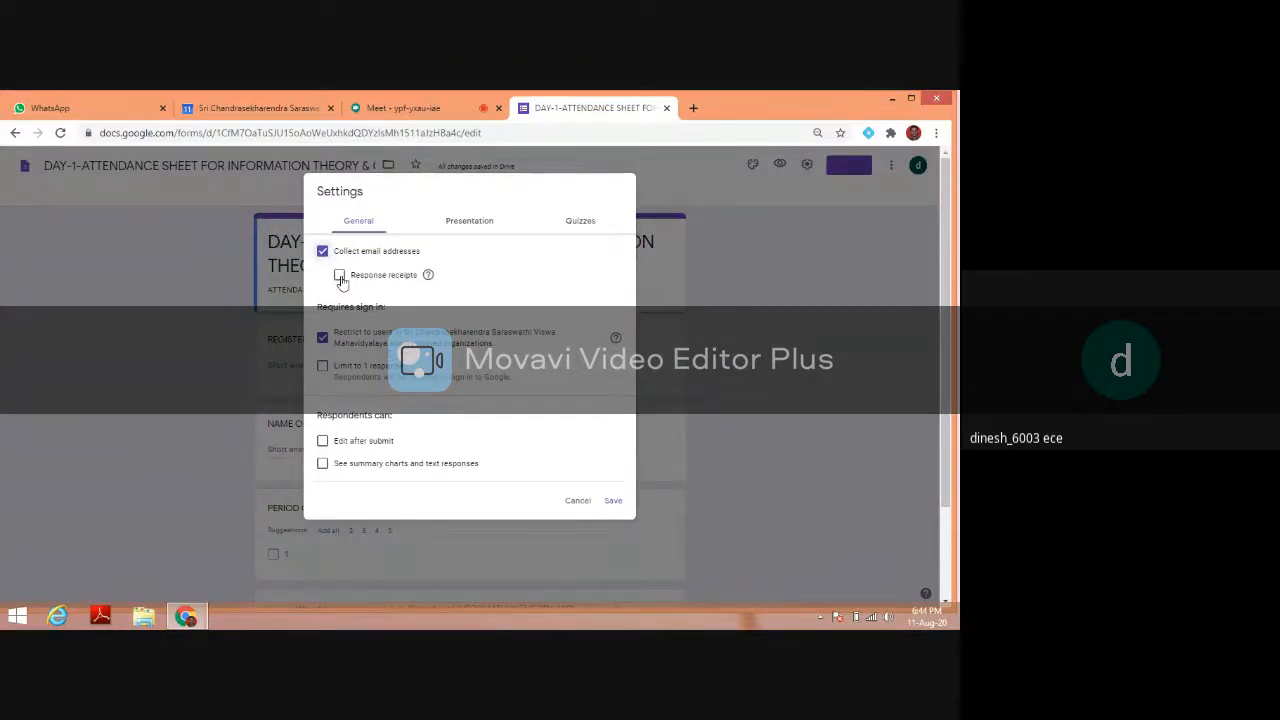
pyautogui.click(340, 277)
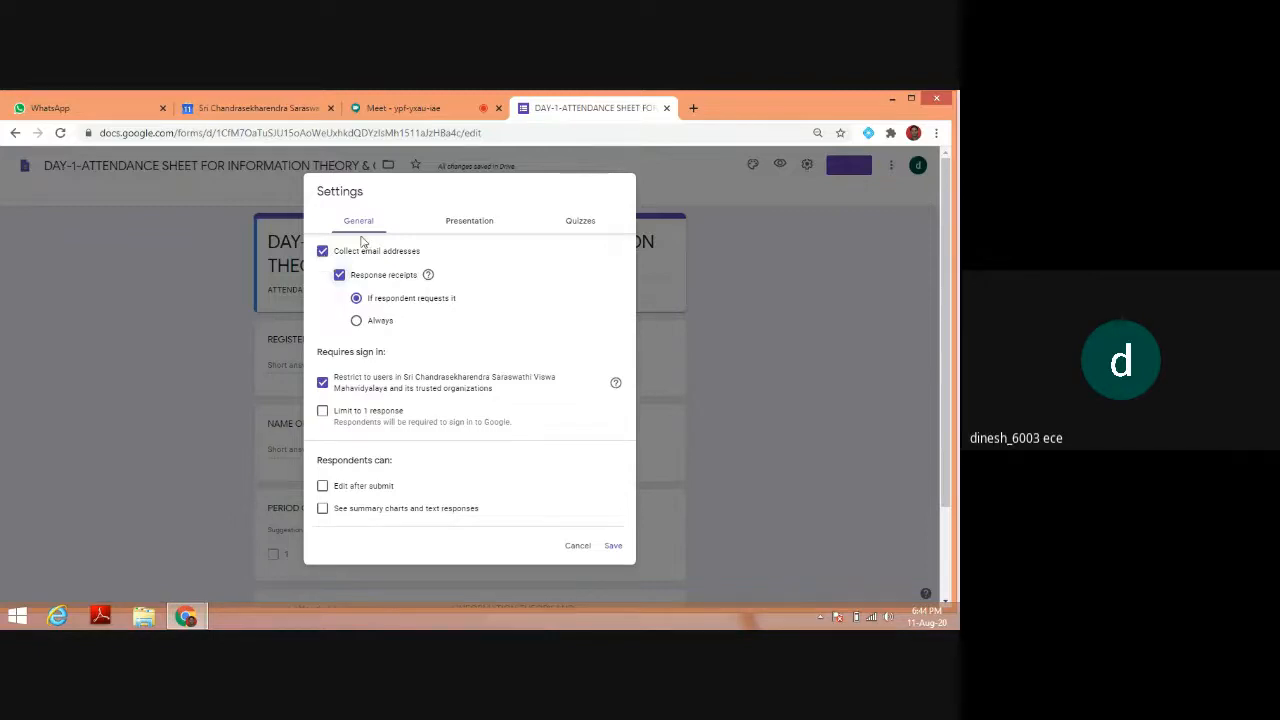
pyautogui.click(357, 320)
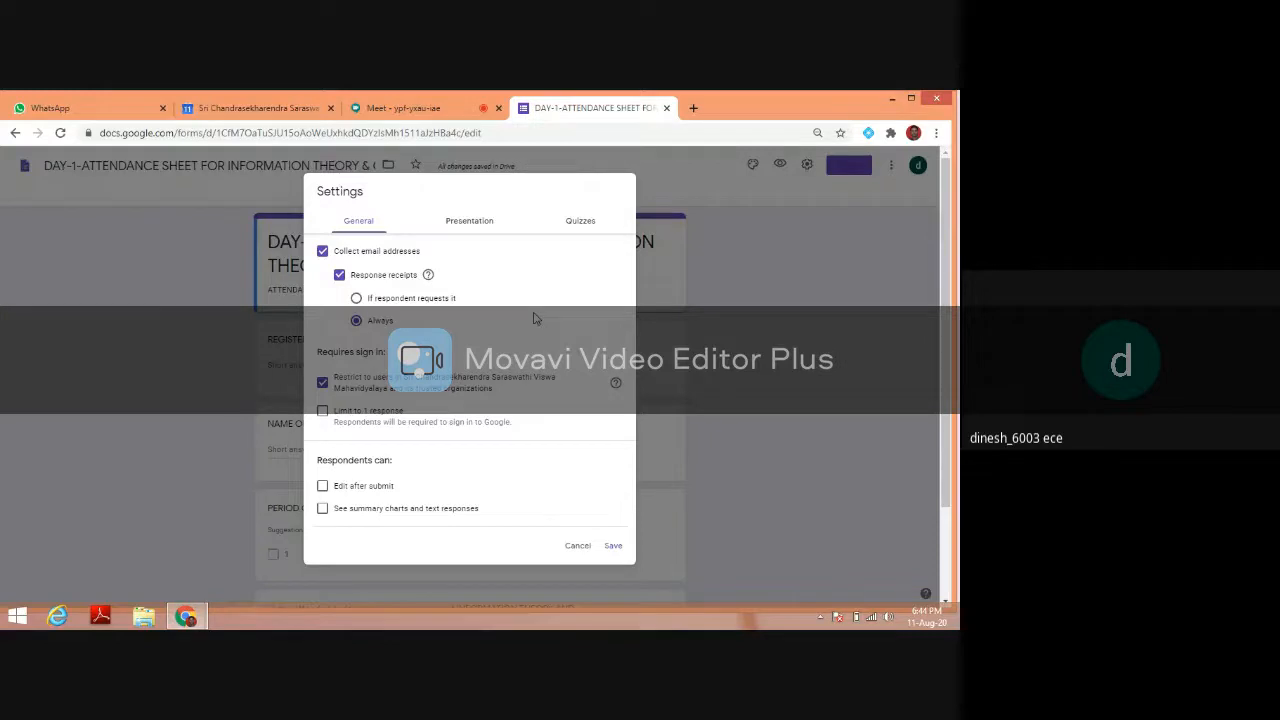
pyautogui.scroll(-1, 533, 318)
pyautogui.click(322, 411)
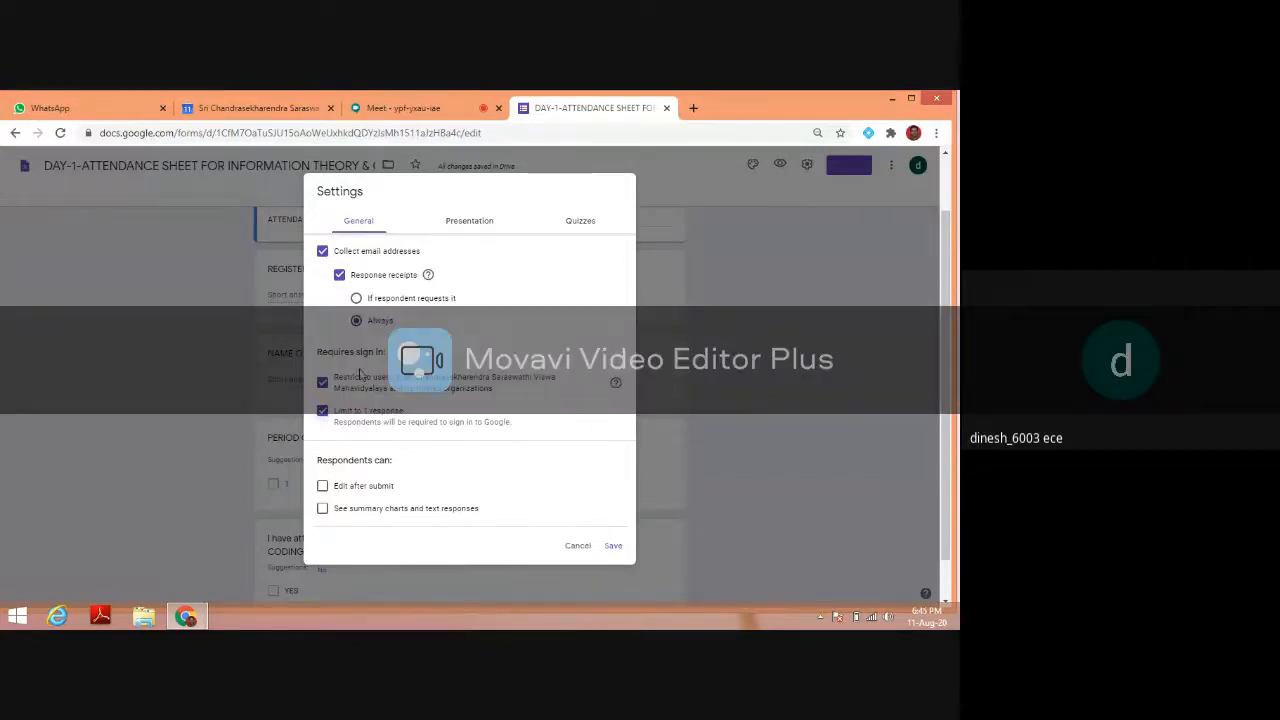
# Try switching off the restriction to the university's users and trusted organizations, and restore it
pyautogui.click(323, 383)
pyautogui.click(323, 383)
pyautogui.moveTo(396, 377); pyautogui.dragTo(508, 391)
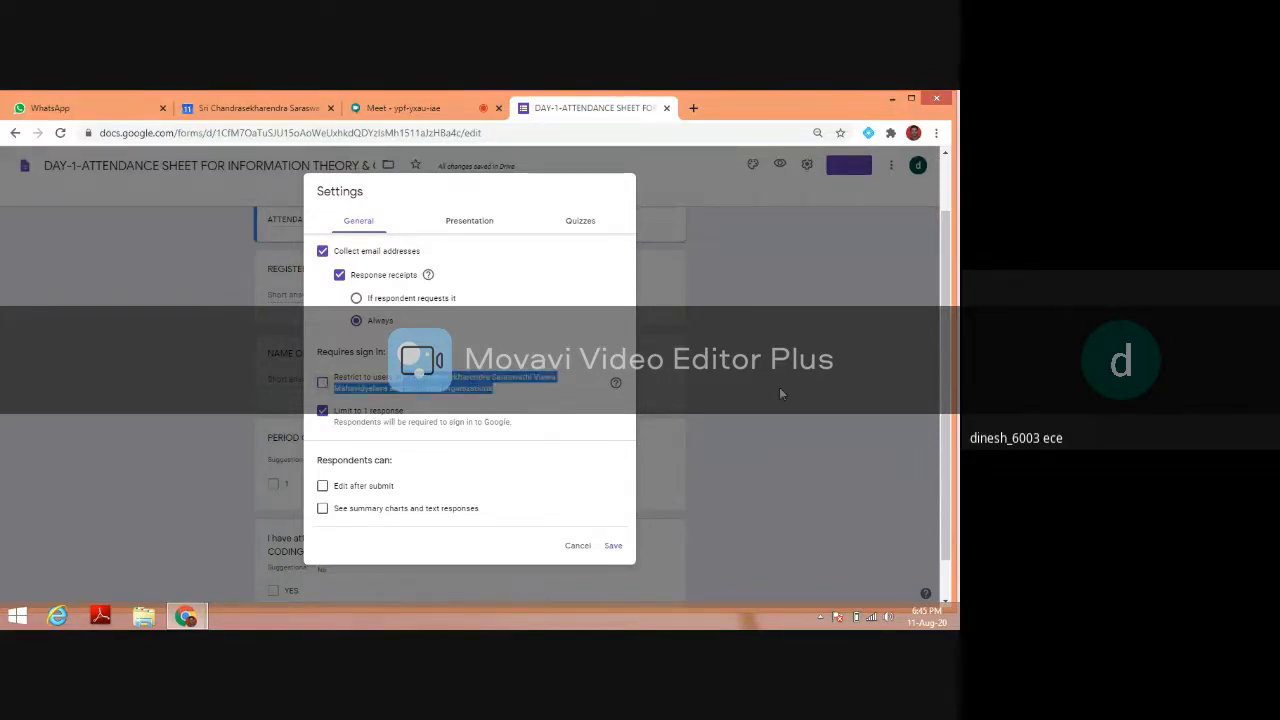
pyautogui.click(347, 390)
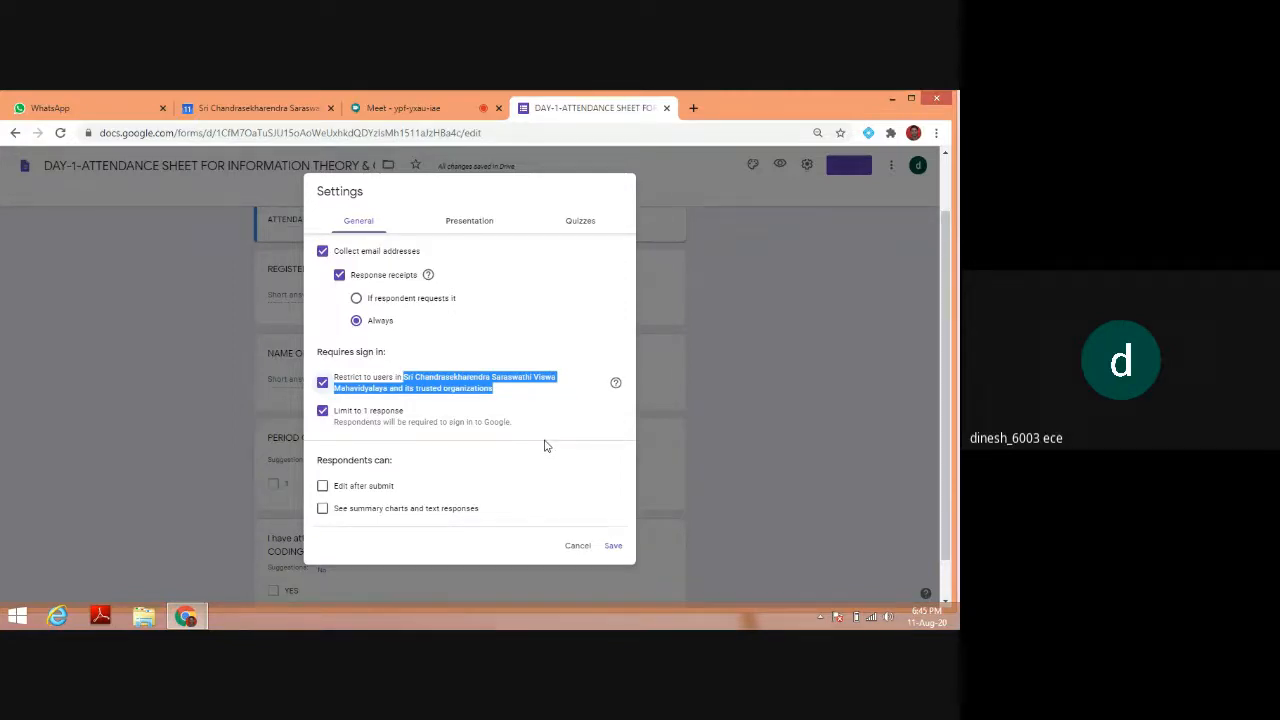
pyautogui.click(322, 382)
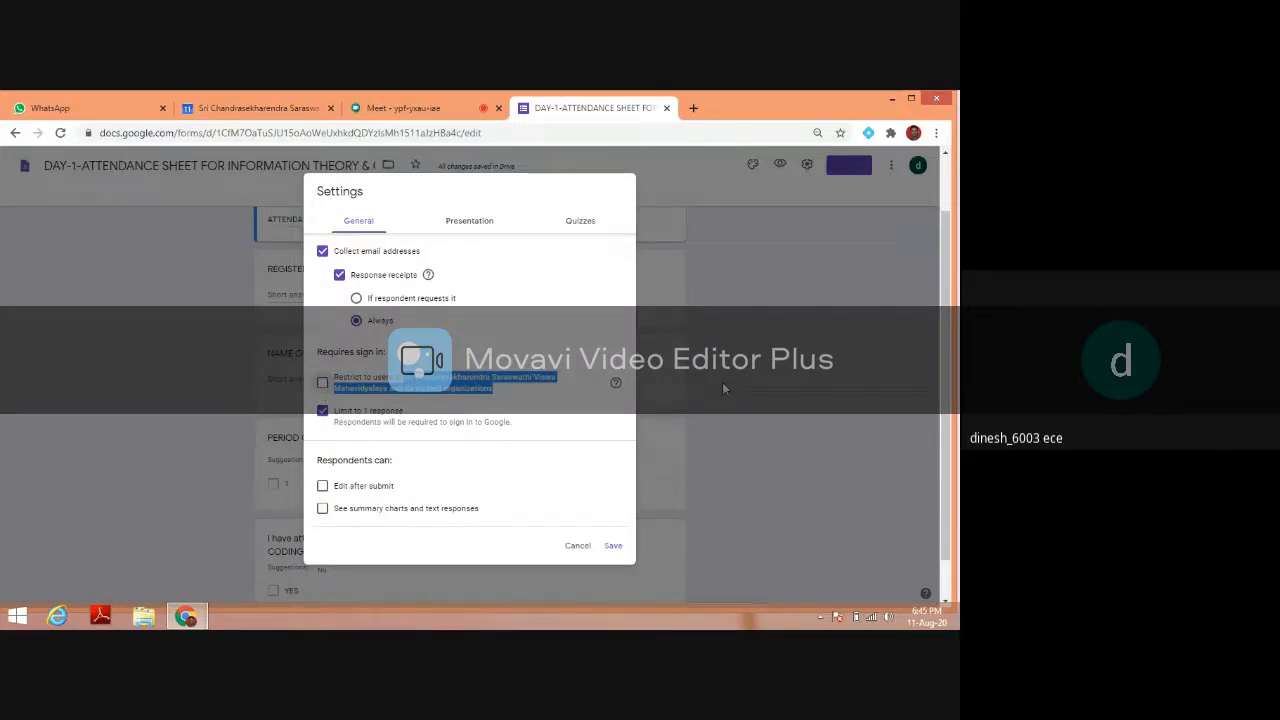
pyautogui.click(322, 383)
# Set the confirmation message to "THANK YOU , YOUR ATTENDANCE IS MARKED TODAY.", glance at the quiz options, and save the form settings
pyautogui.click(474, 224)
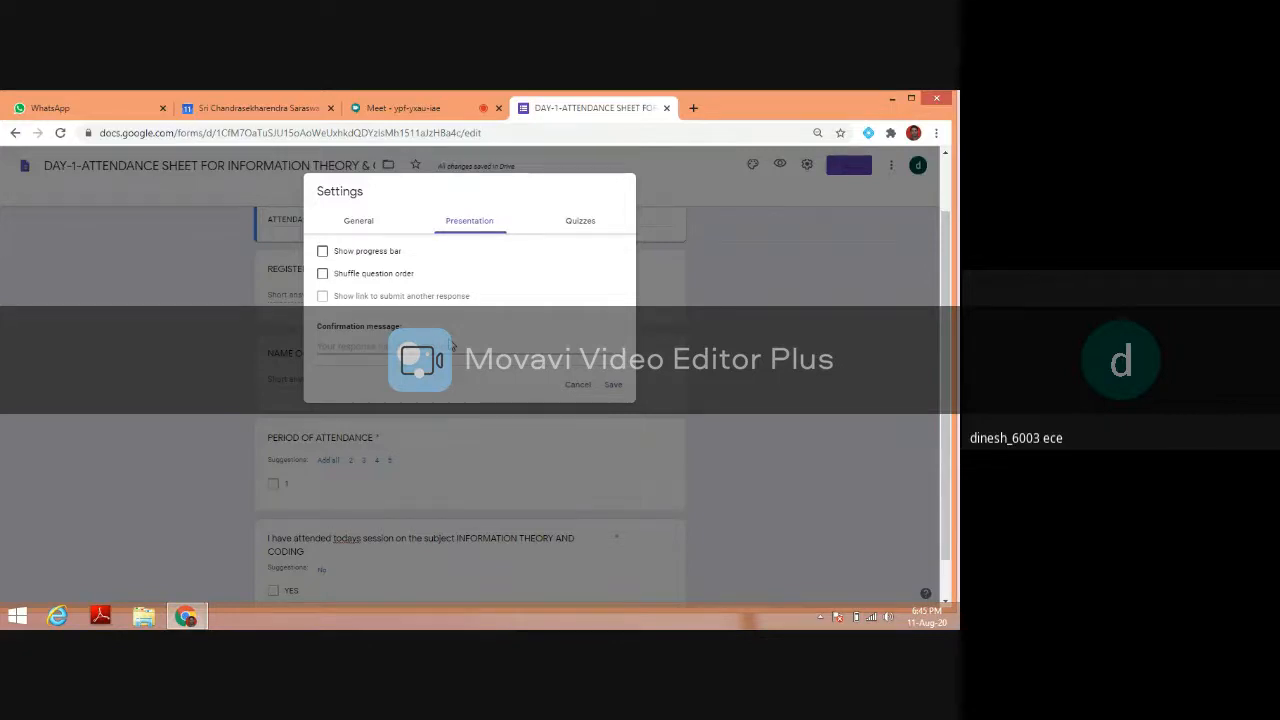
pyautogui.write('THAN')
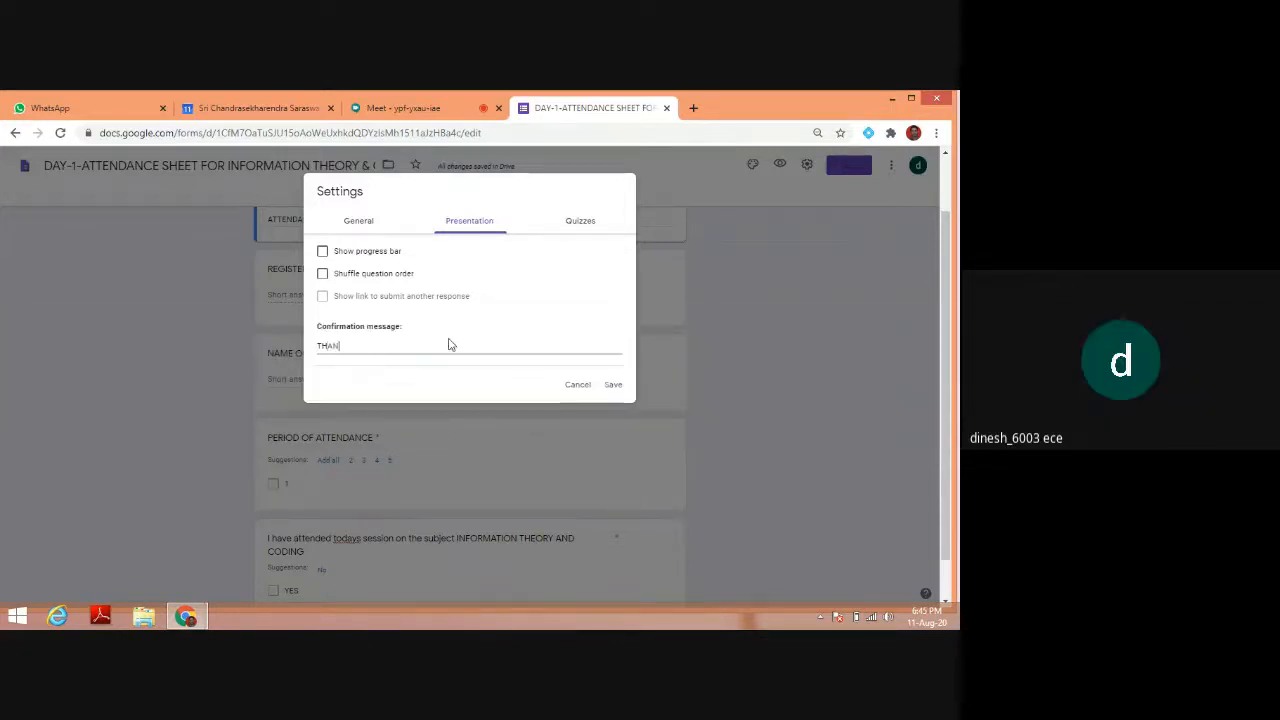
pyautogui.write('K YOU , YOUR ATTENDANCE IS MARKED')
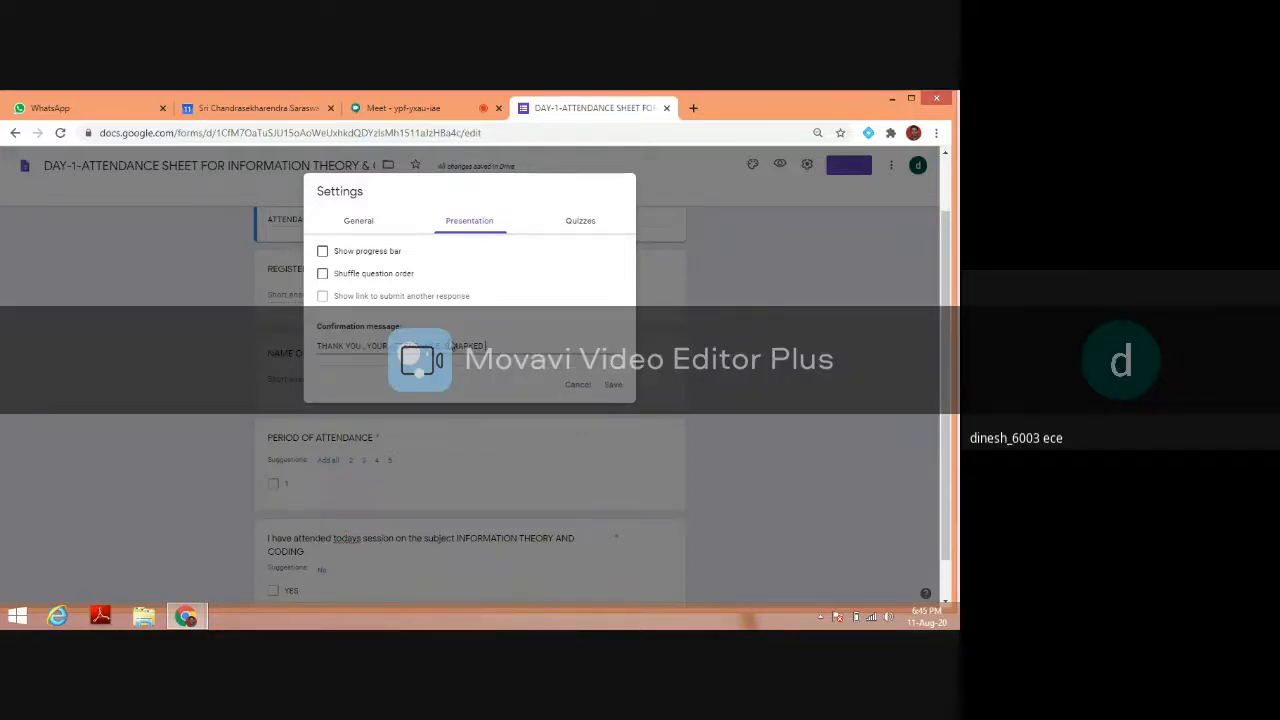
pyautogui.write(' TODAY.')
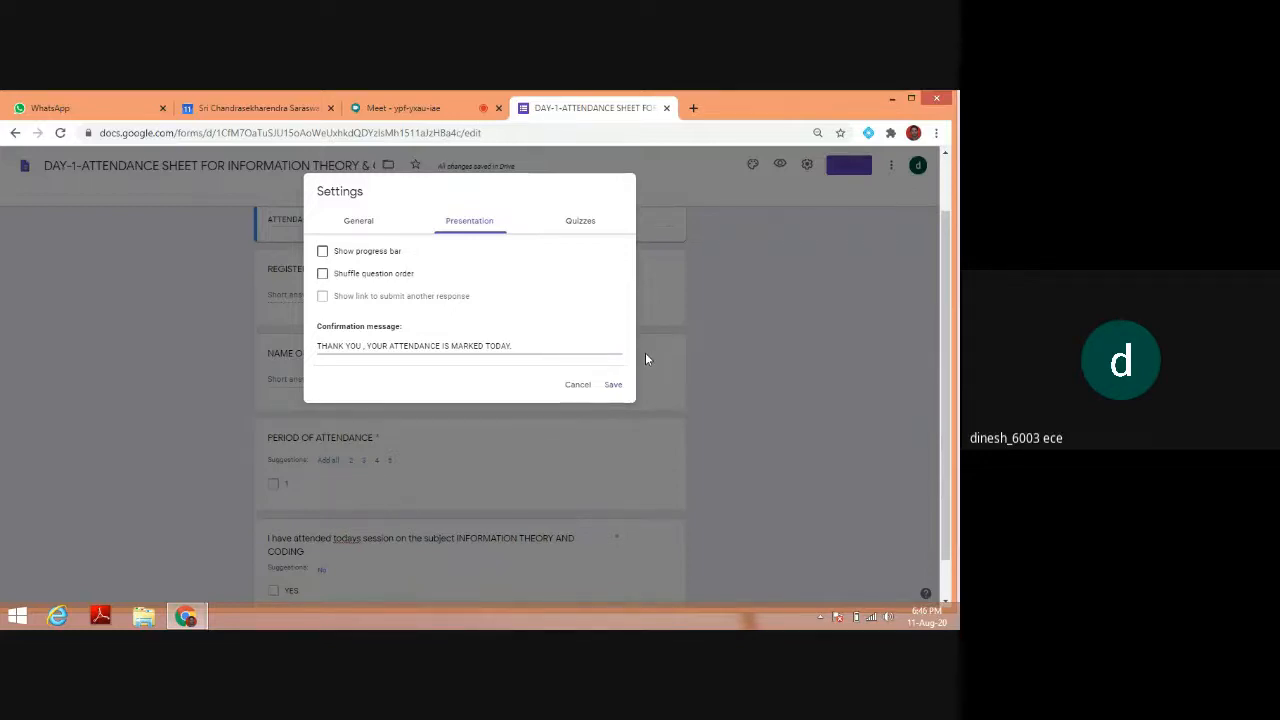
pyautogui.click(580, 220)
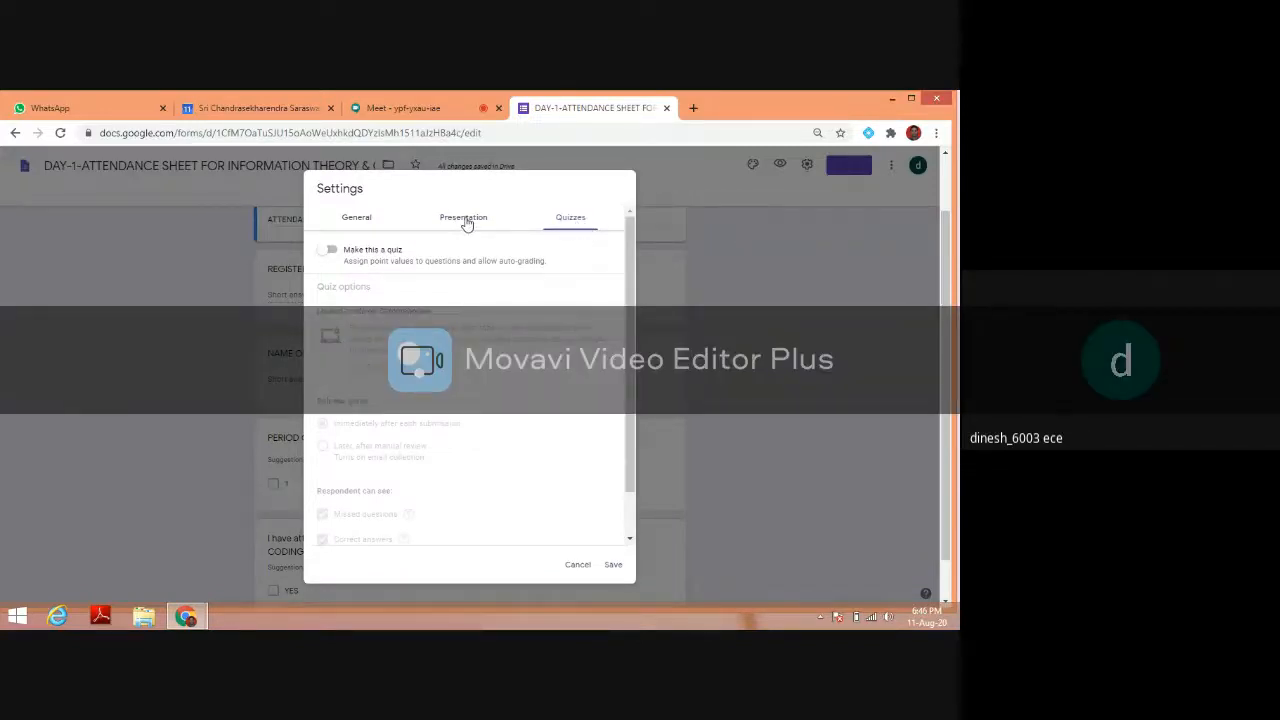
pyautogui.click(466, 222)
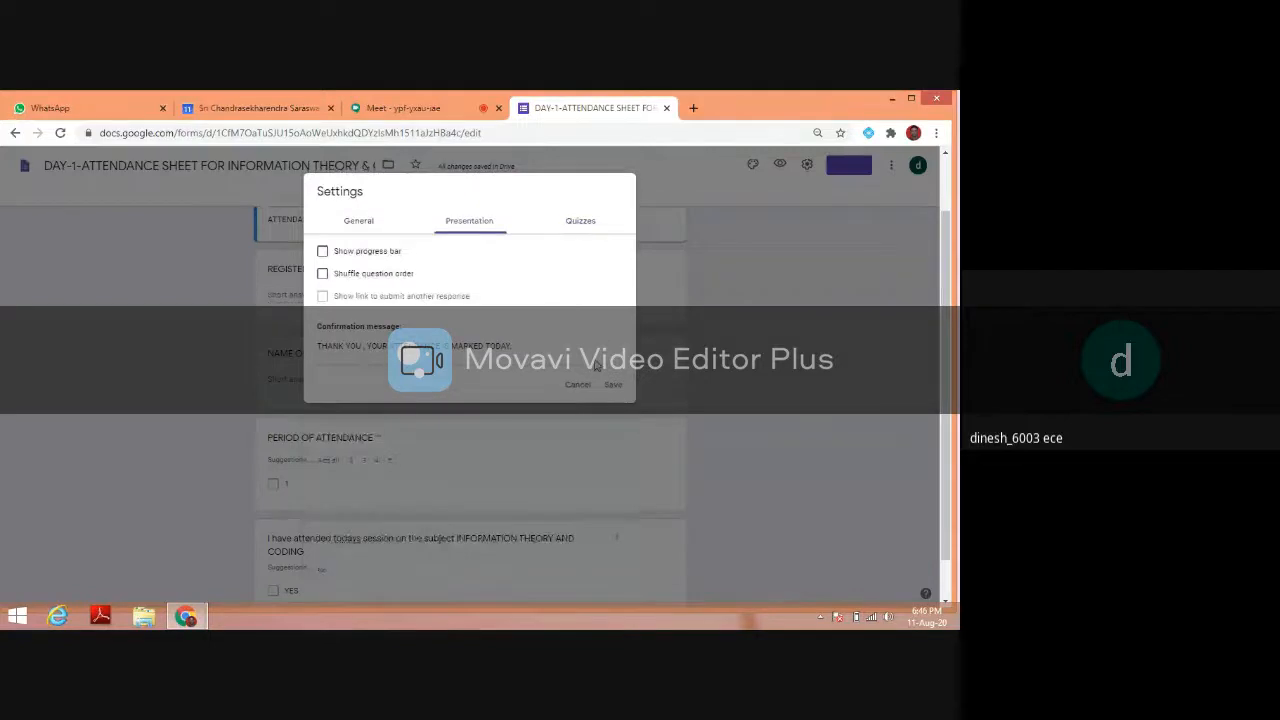
pyautogui.click(612, 389)
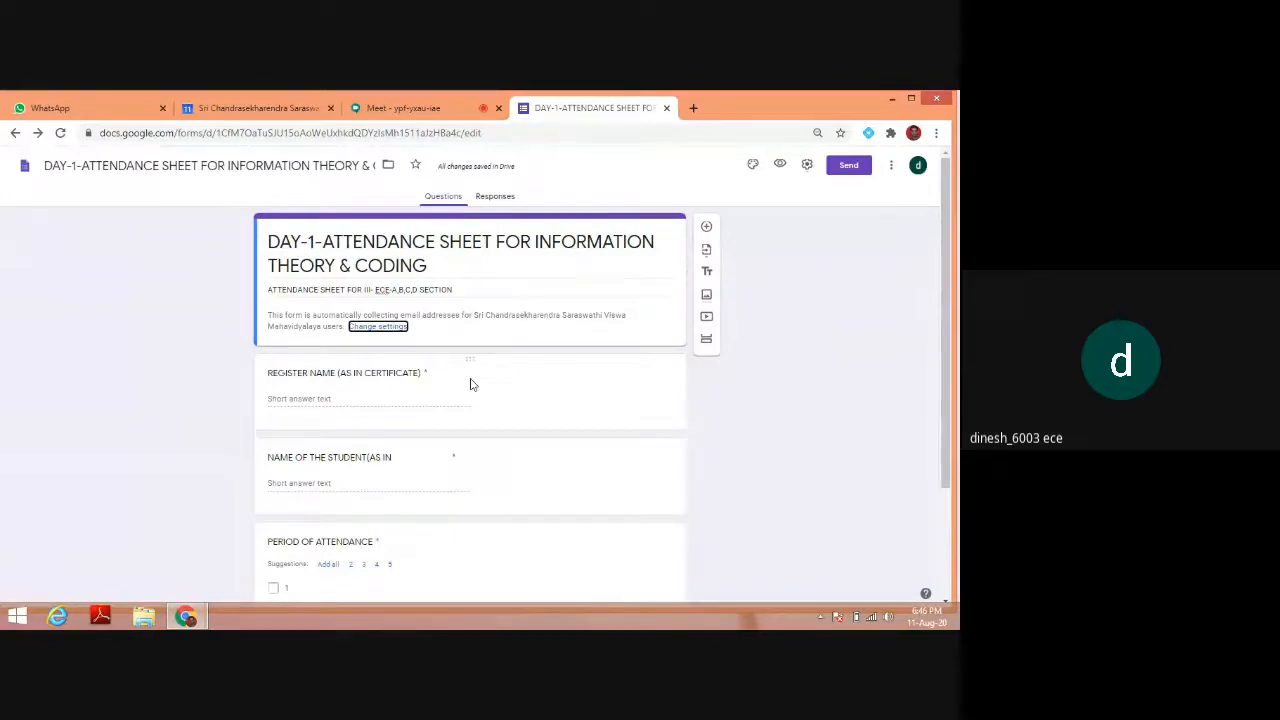
# Generate the form's shortened sharing link with automatic email collection kept on, and copy it
pyautogui.click(855, 168)
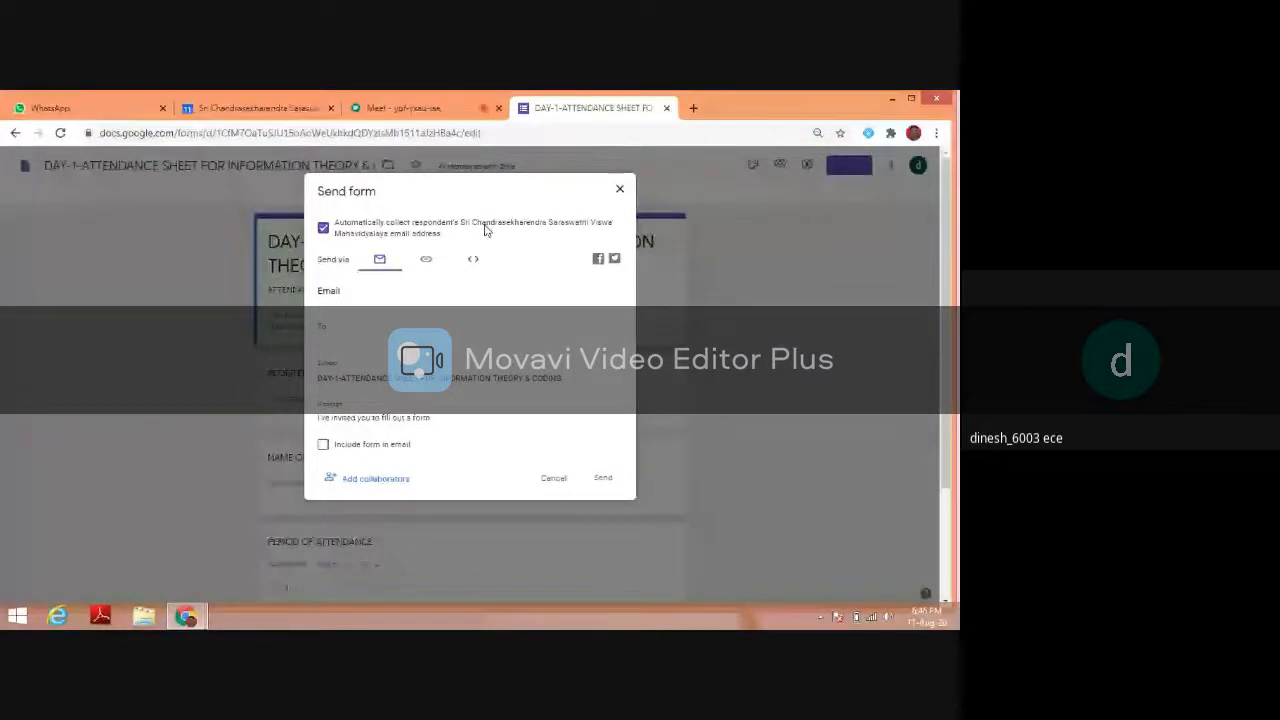
pyautogui.click(322, 231)
pyautogui.click(323, 230)
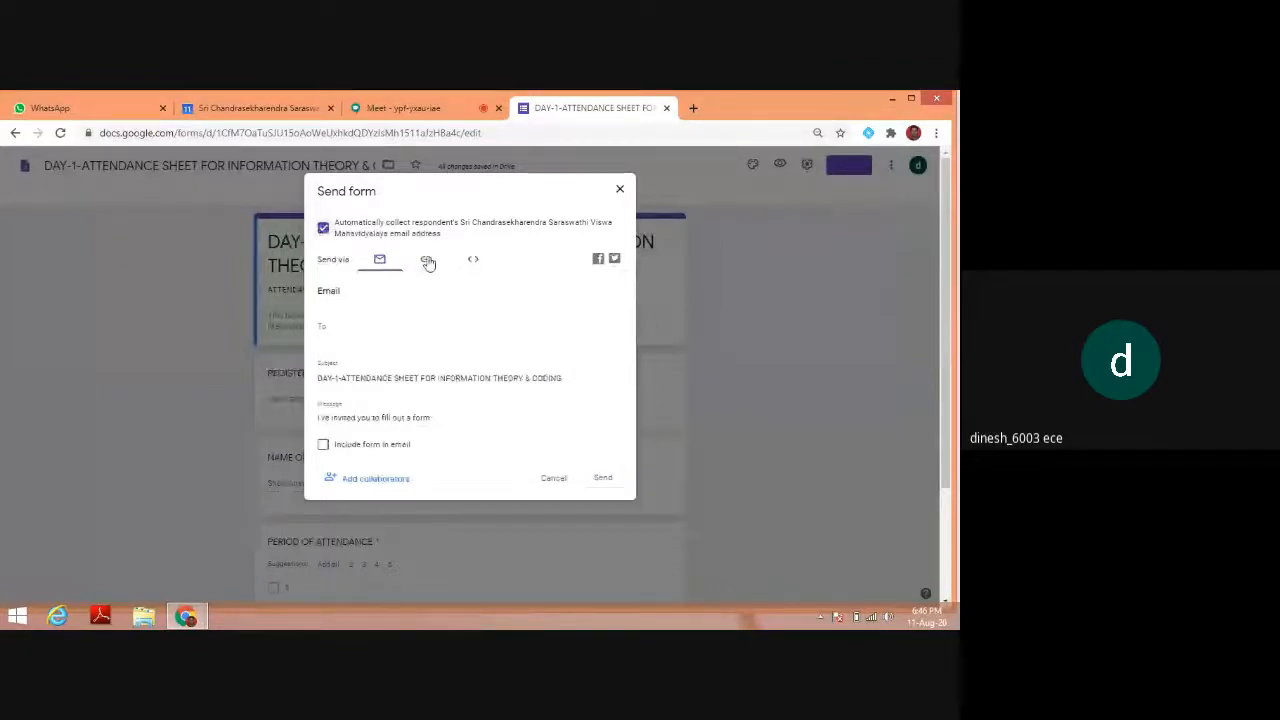
pyautogui.click(428, 262)
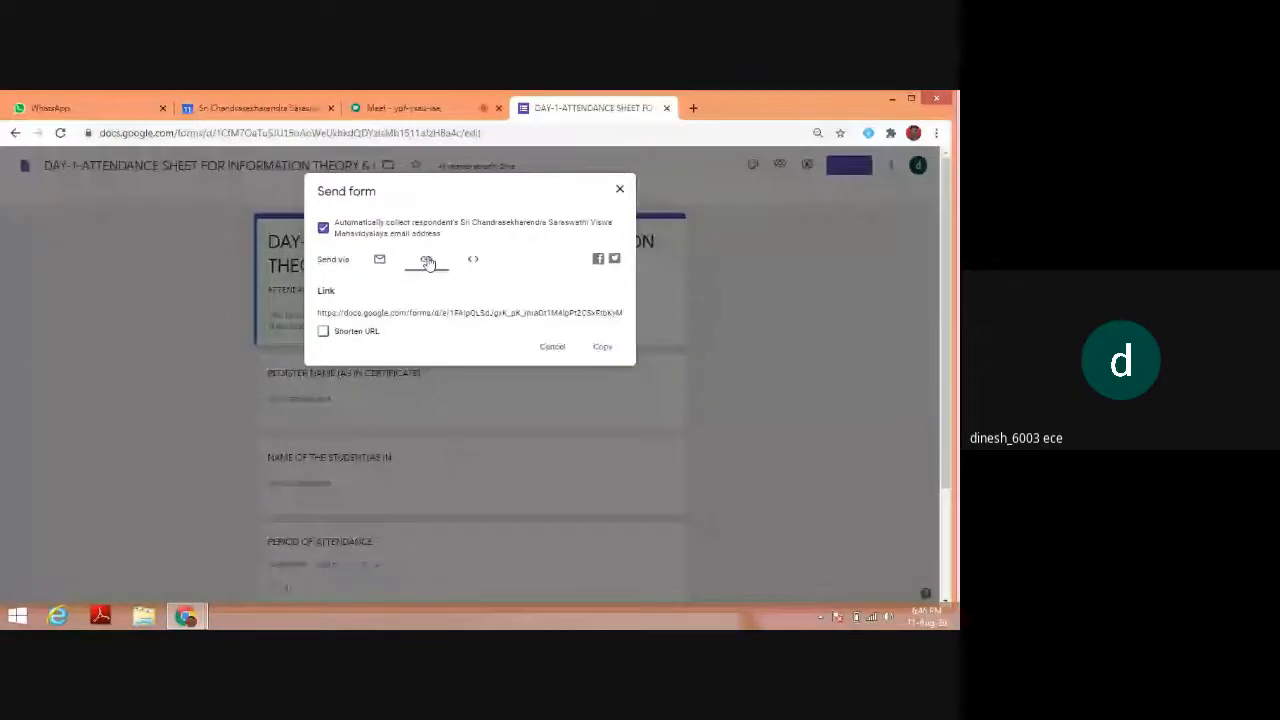
pyautogui.click(323, 331)
pyautogui.click(598, 346)
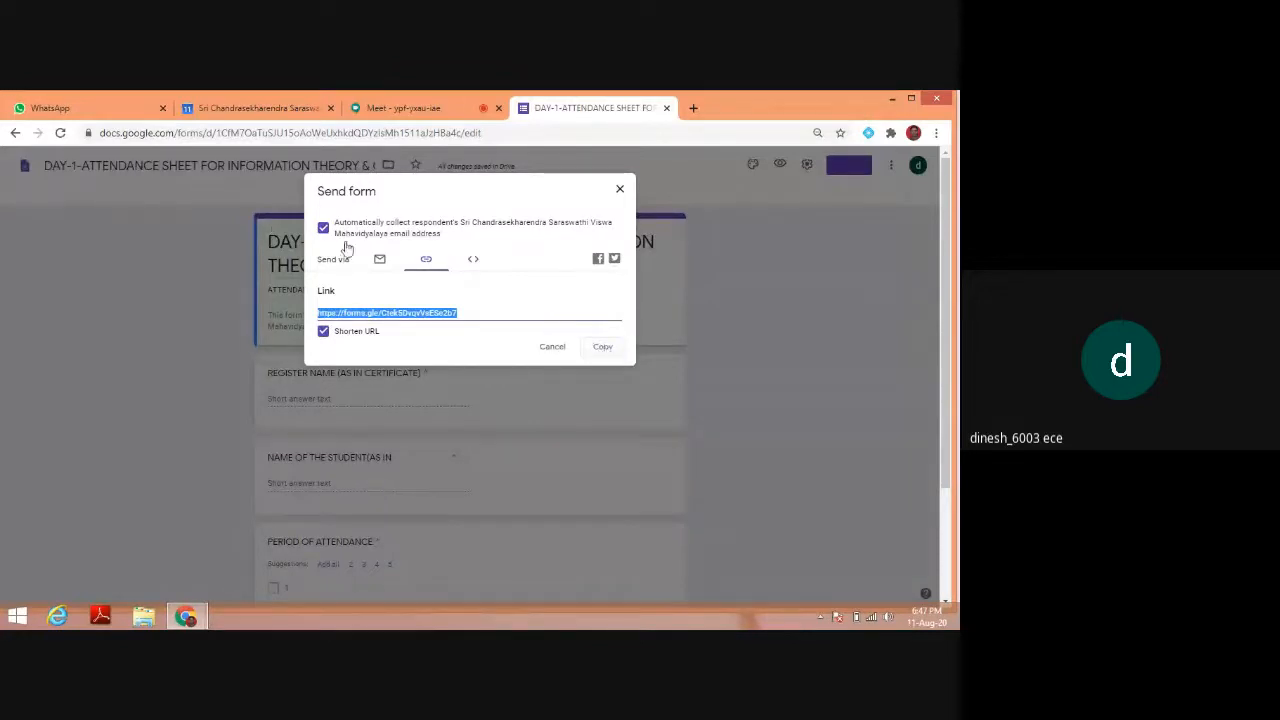
# Look at the option for sending the form by email and close the sending dialog without adding recipients
pyautogui.click(380, 260)
pyautogui.click(370, 321)
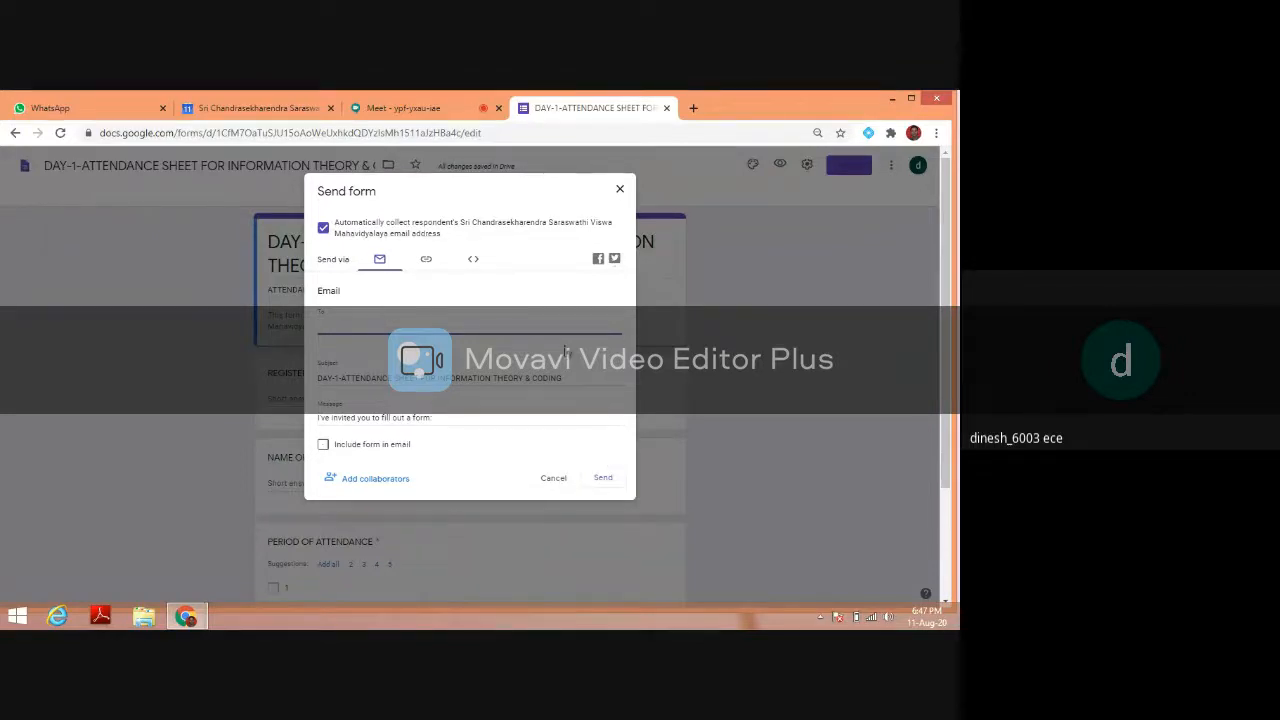
pyautogui.click(620, 192)
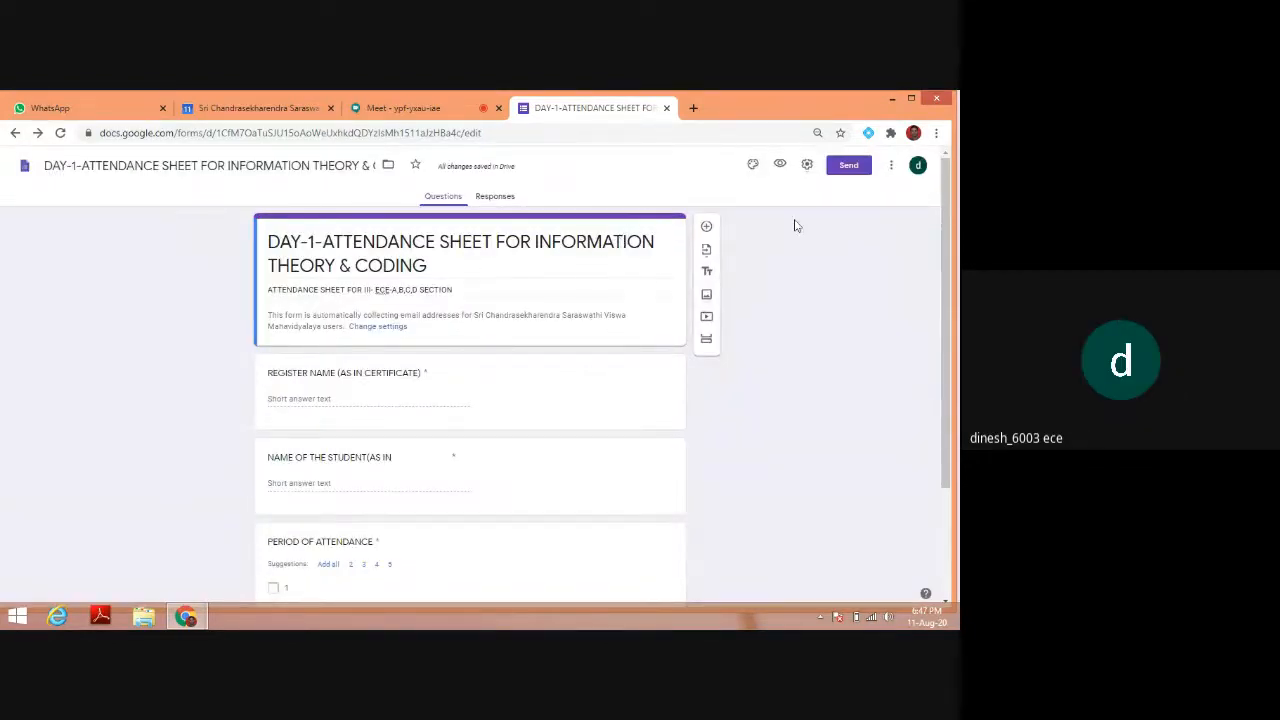
# Preview the form and fill in "12345" as the register name and "QWERTY" as the student name
pyautogui.click(782, 167)
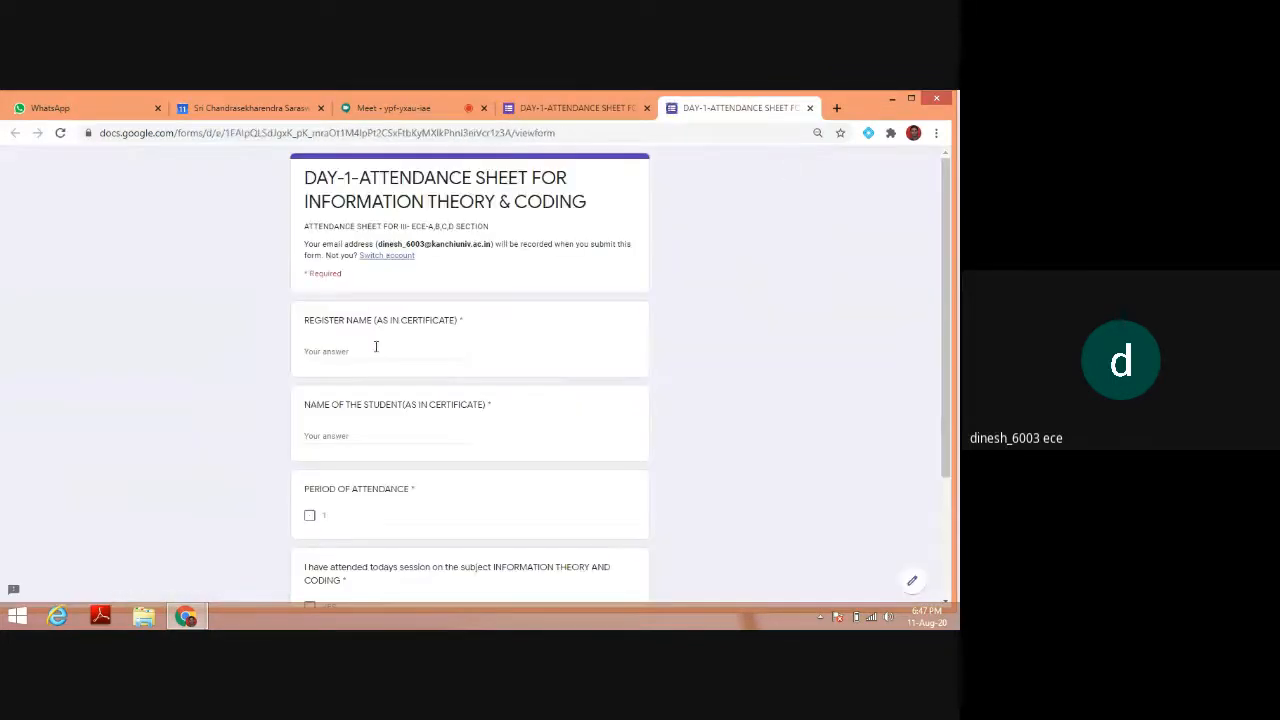
pyautogui.click(375, 347)
pyautogui.write('12345')
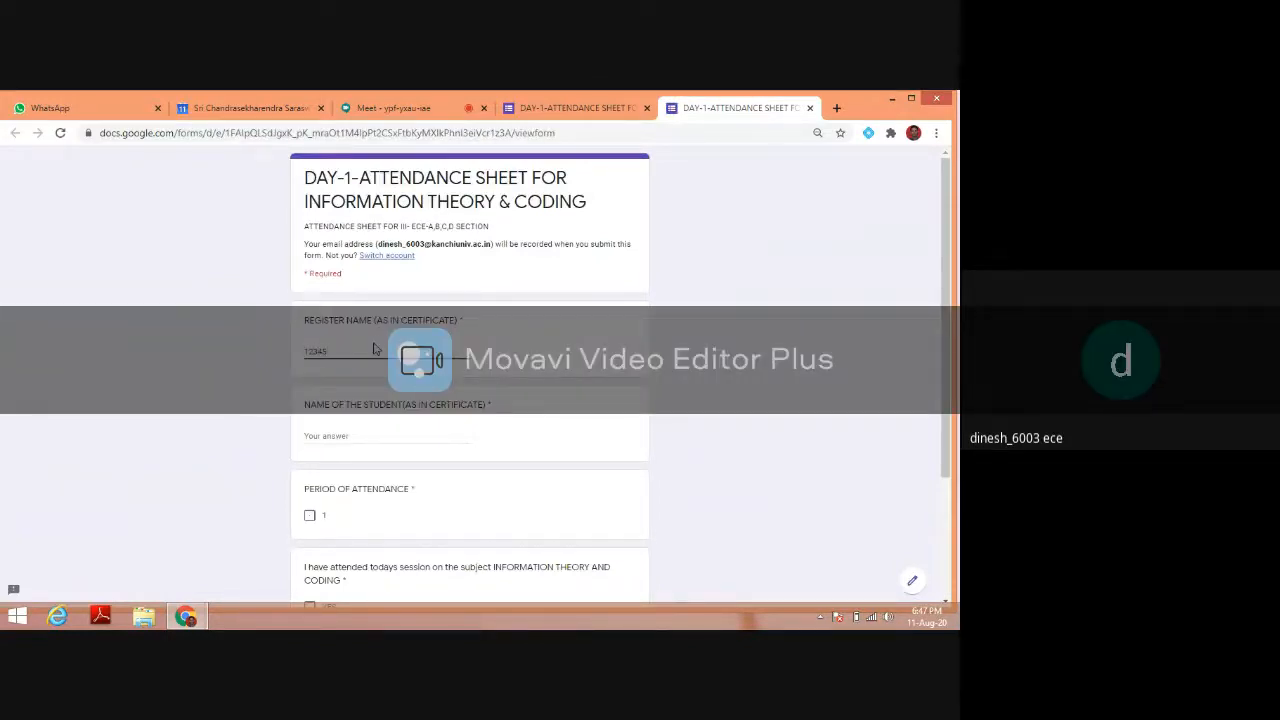
pyautogui.click(358, 434)
pyautogui.write('QWERTY')
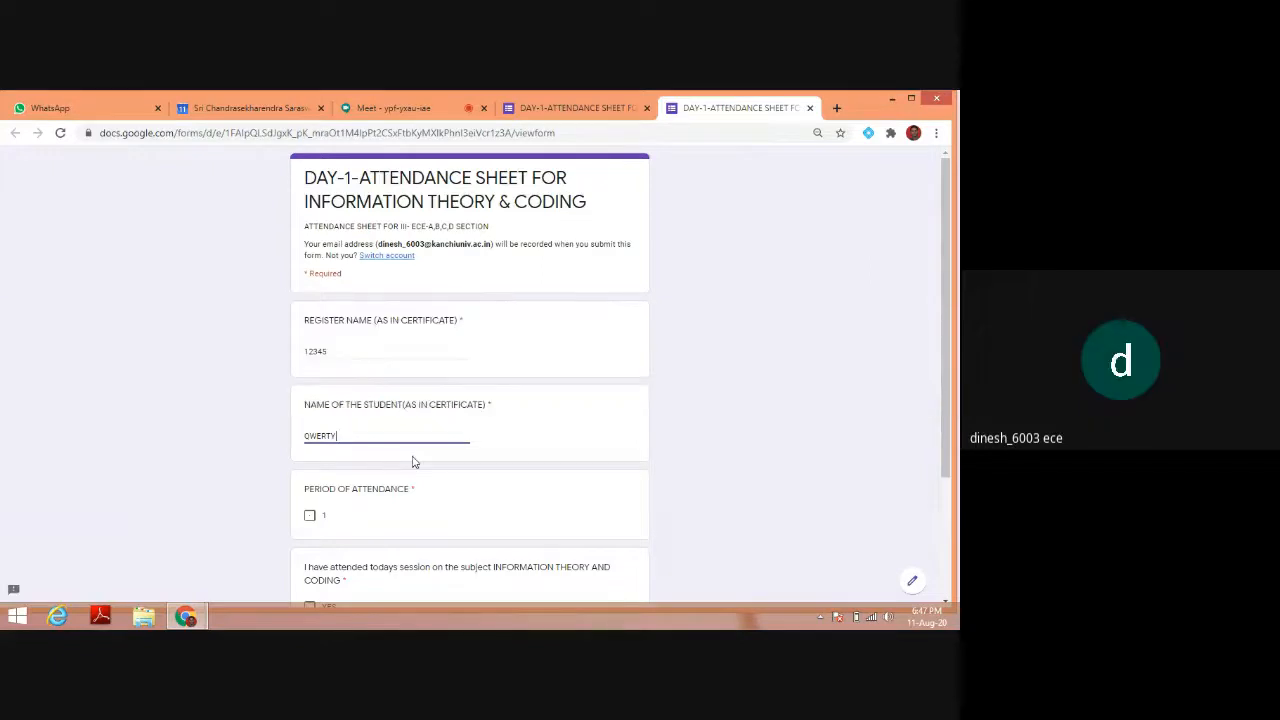
# Tick period "1" and "YES" in the previewed form, testing the required period question by clearing and re-ticking it
pyautogui.scroll(-1, 415, 460)
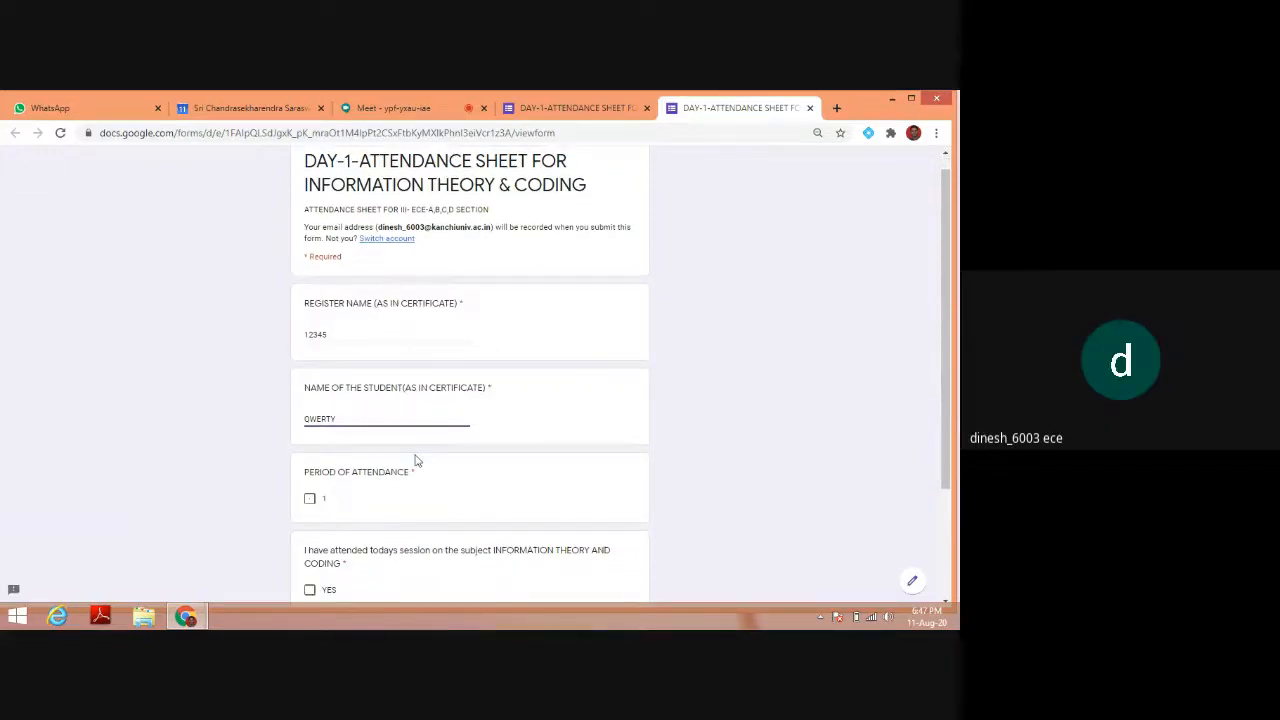
pyautogui.scroll(-1, 415, 460)
pyautogui.scroll(-1, 314, 443)
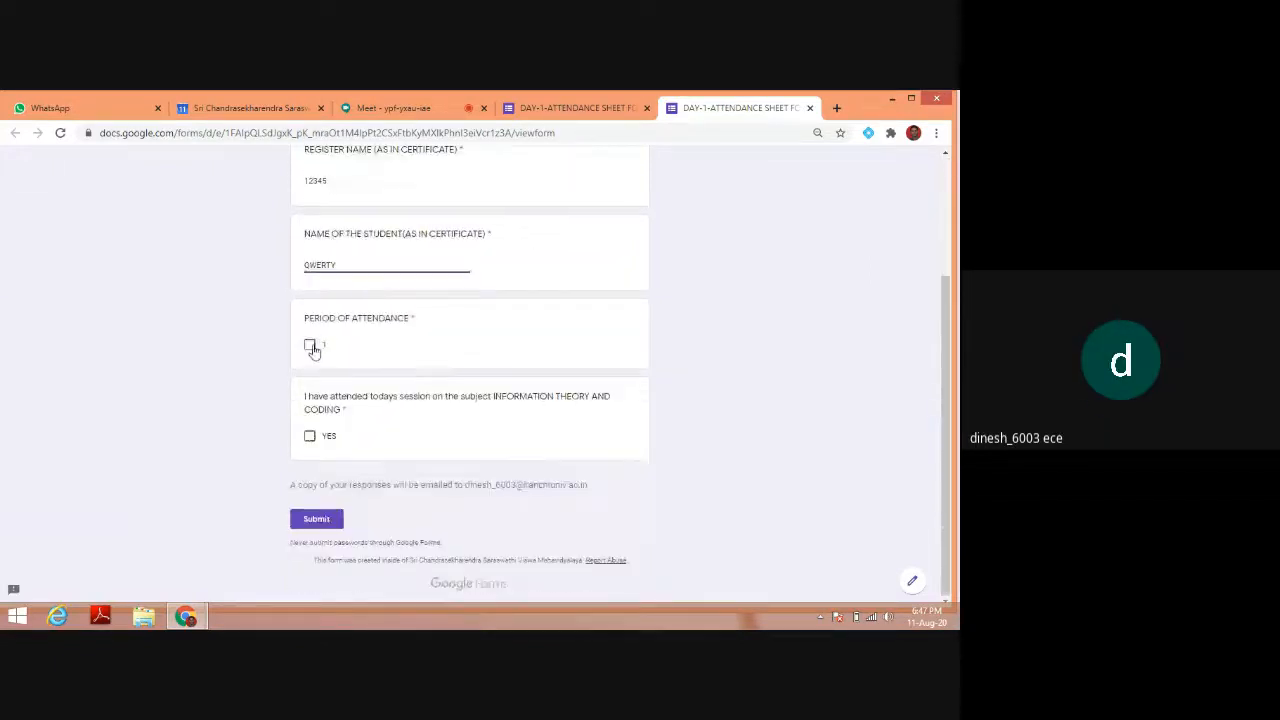
pyautogui.click(312, 345)
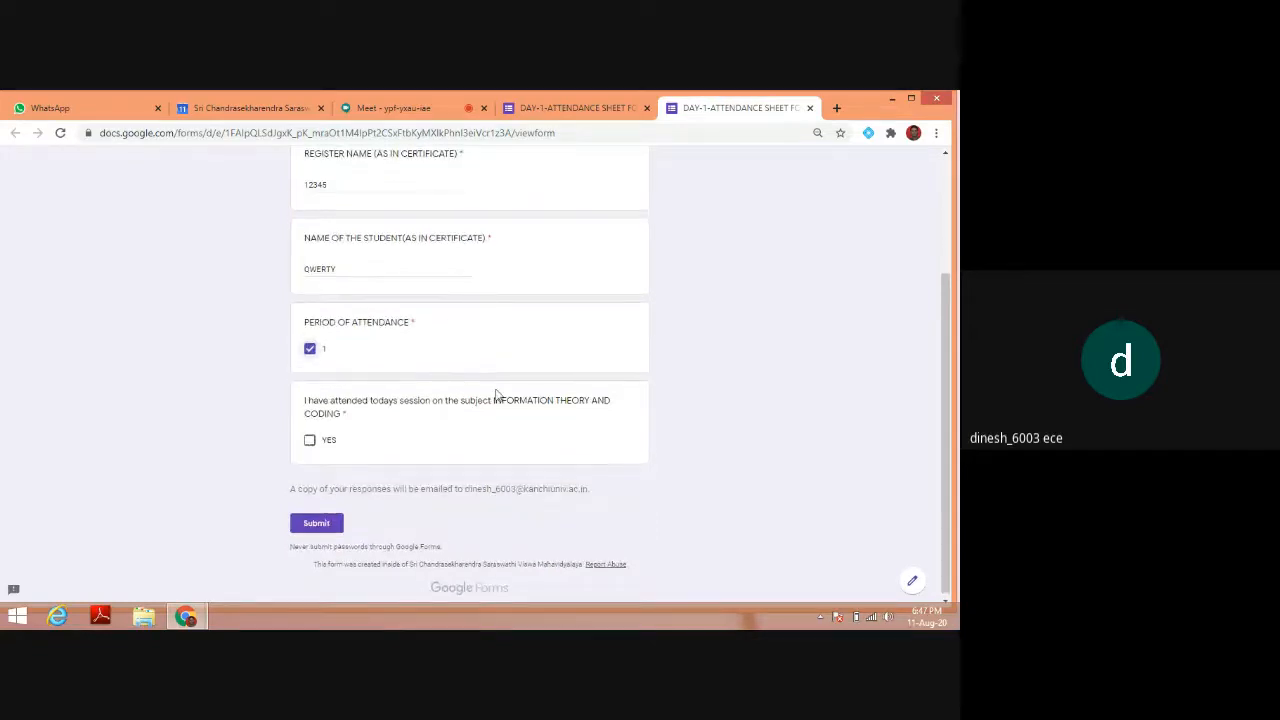
pyautogui.scroll(2, 497, 394)
pyautogui.scroll(-2, 497, 394)
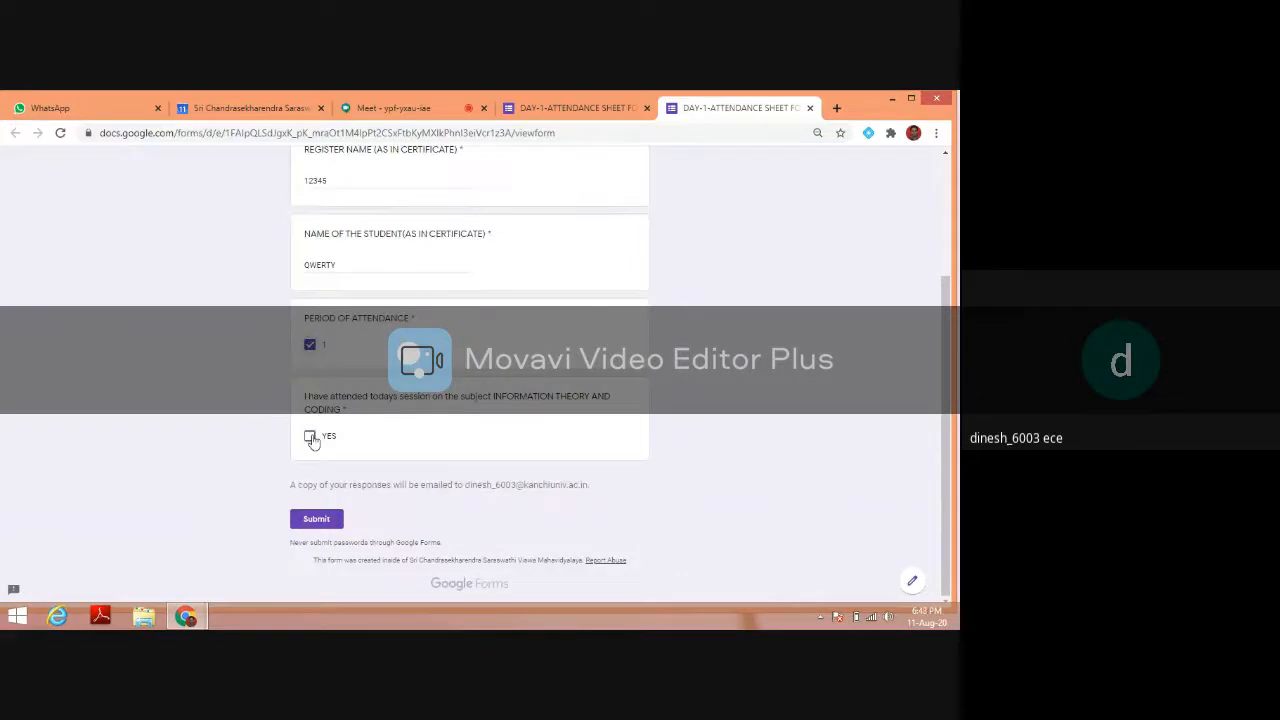
pyautogui.click(311, 438)
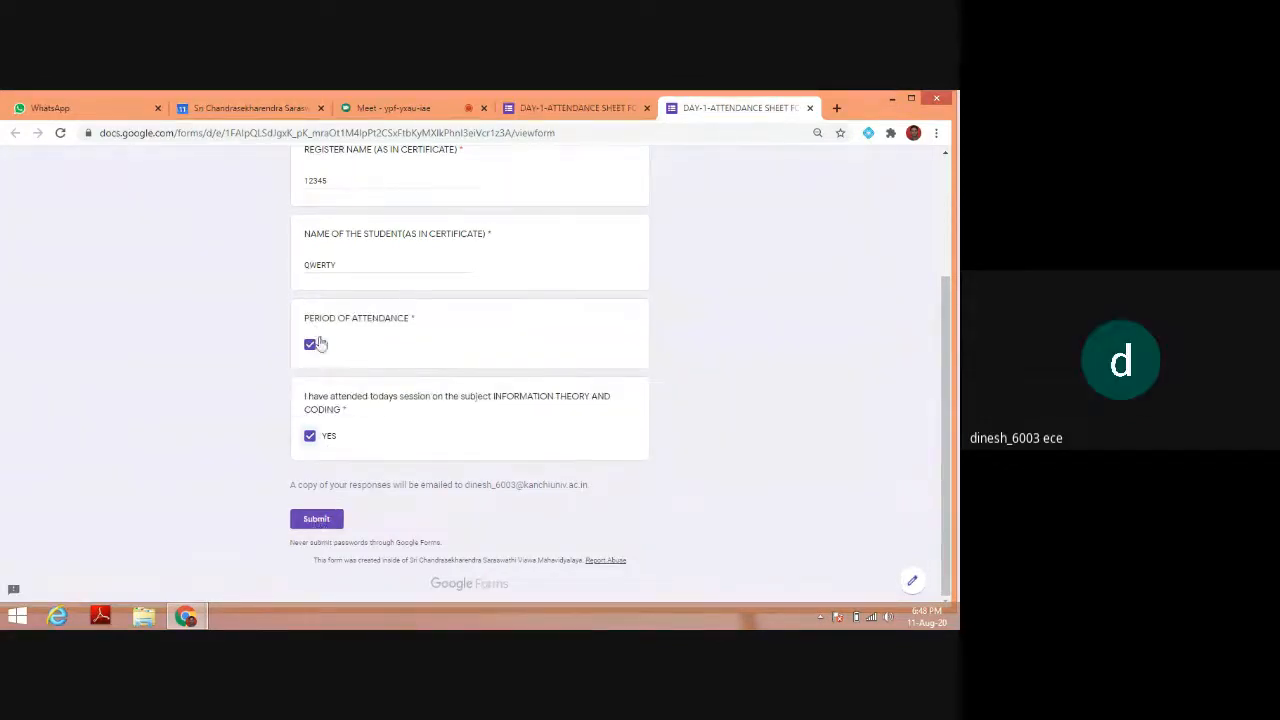
pyautogui.click(310, 346)
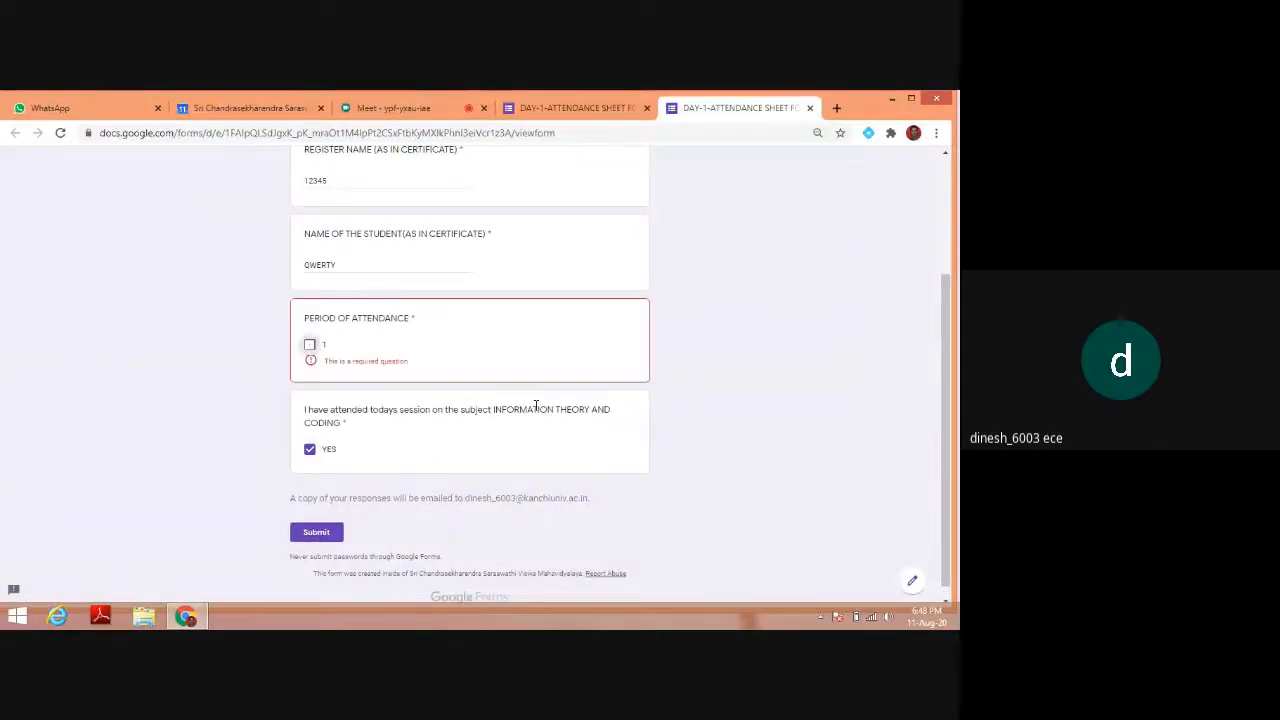
pyautogui.click(309, 345)
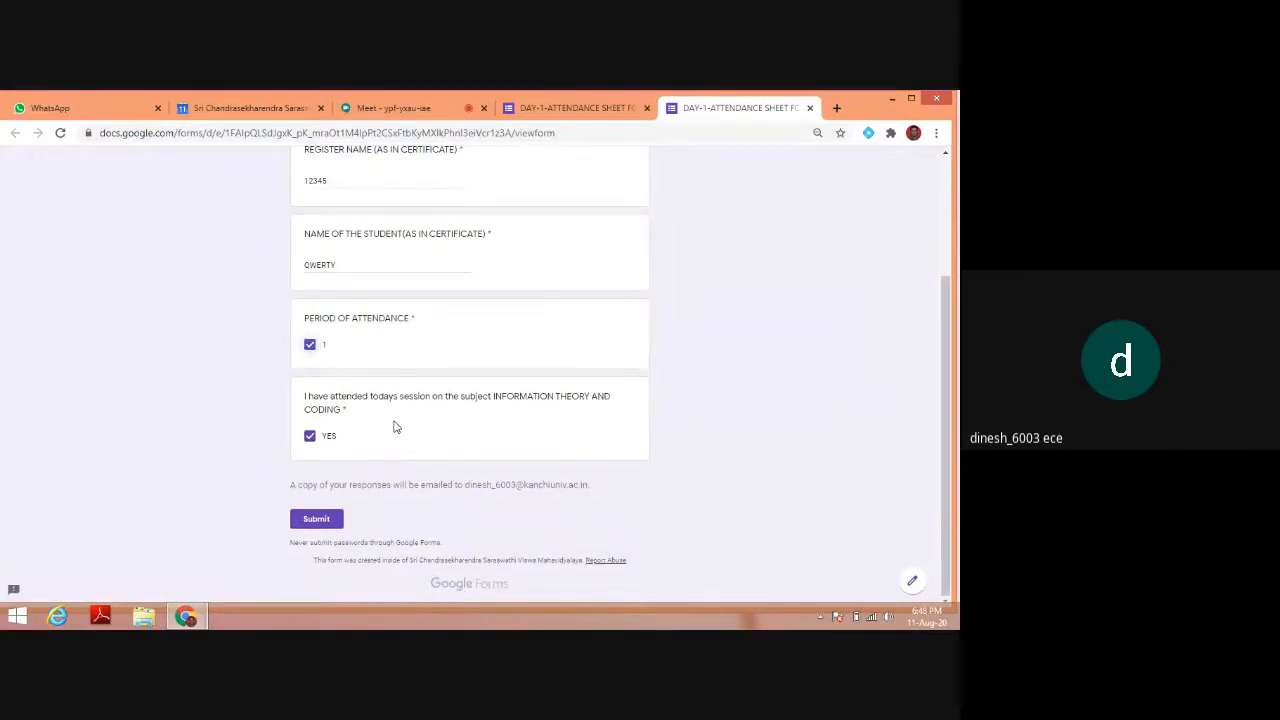
# Review the filled answers, submit the test response, and highlight the form title on the confirmation page
pyautogui.scroll(3, 395, 420)
pyautogui.scroll(-3, 470, 395)
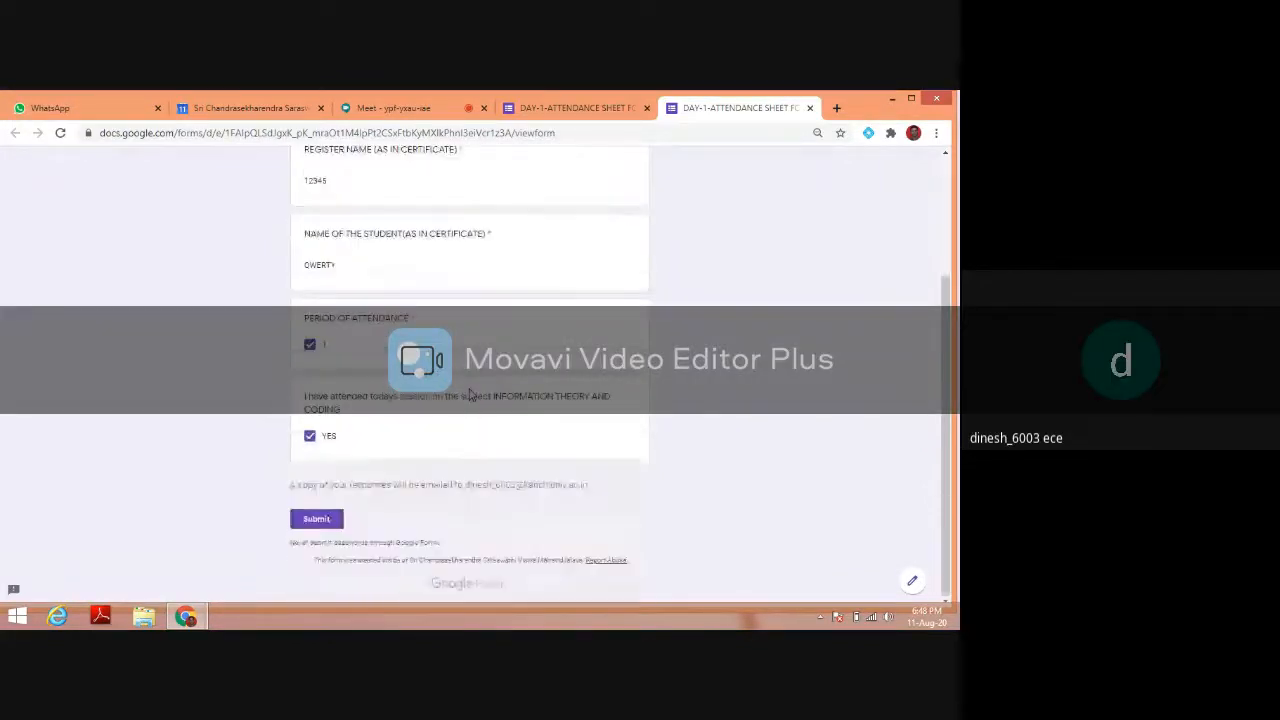
pyautogui.click(323, 519)
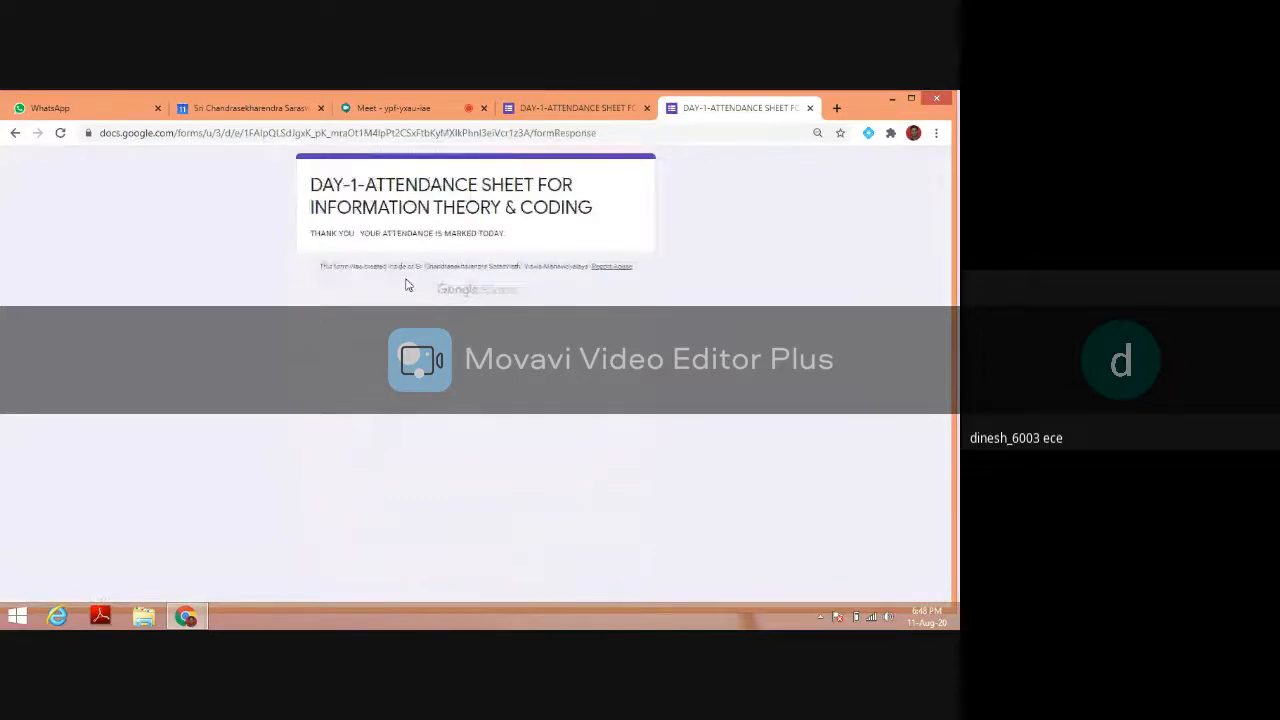
pyautogui.moveTo(308, 182); pyautogui.dragTo(590, 207)
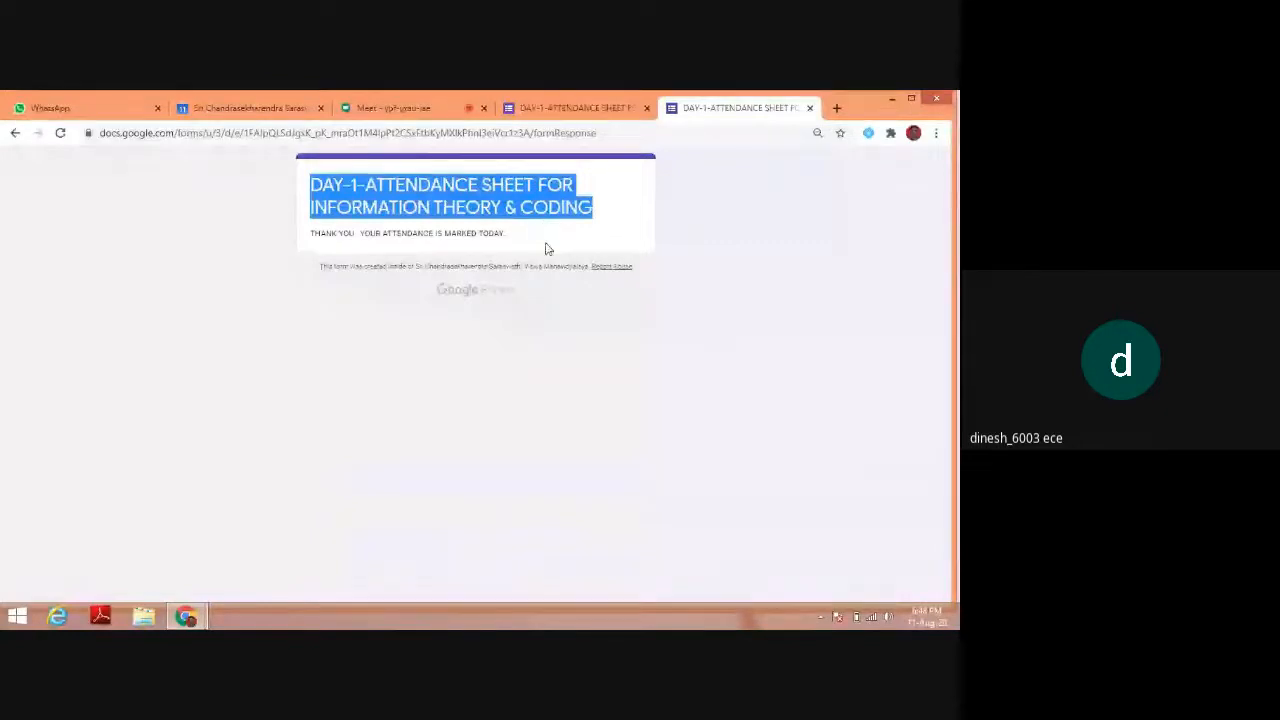
pyautogui.click(317, 190)
pyautogui.moveTo(317, 190); pyautogui.dragTo(533, 208)
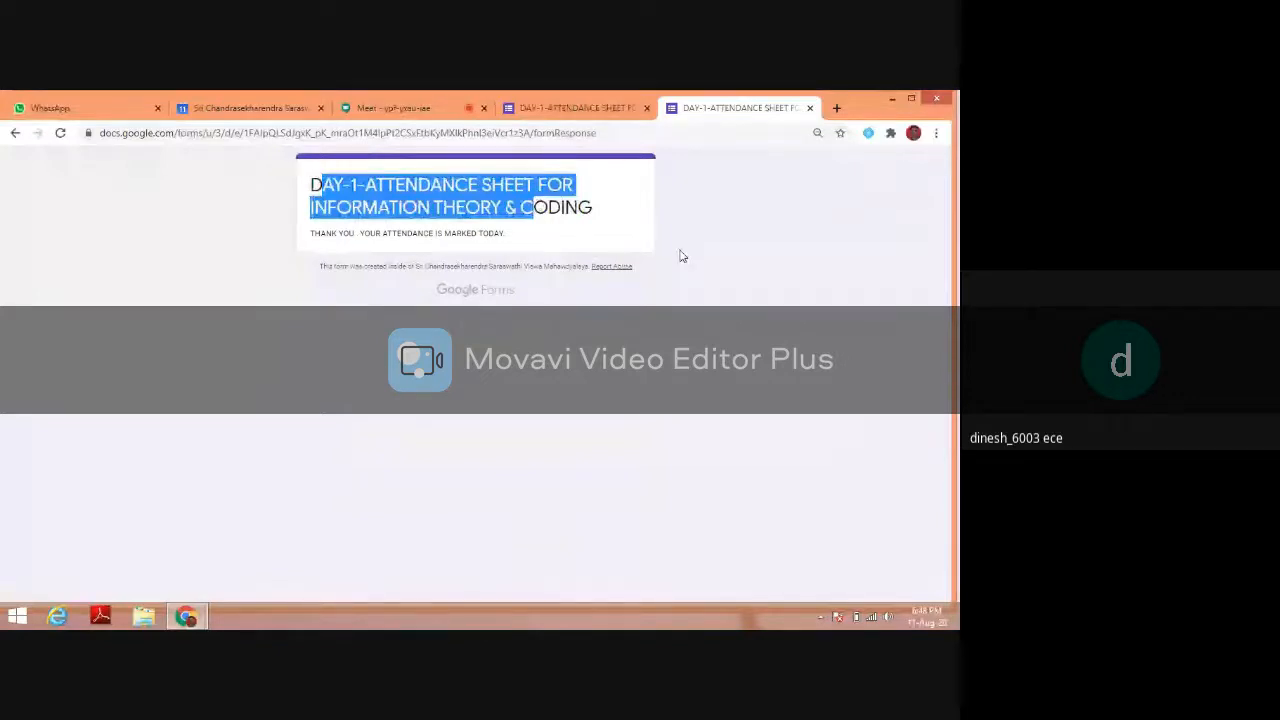
pyautogui.click(670, 259)
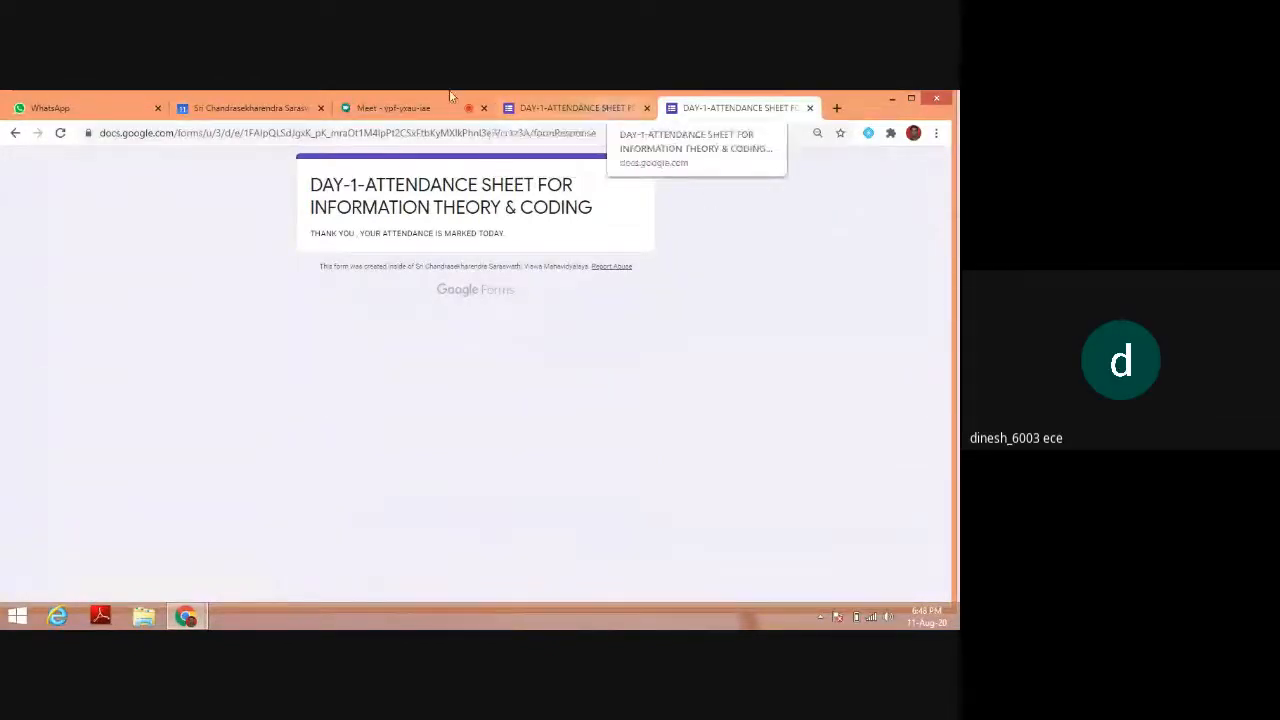
# Close the calendar page and open Gmail in a new browser tab through a web search for "gmail"
pyautogui.click(294, 106)
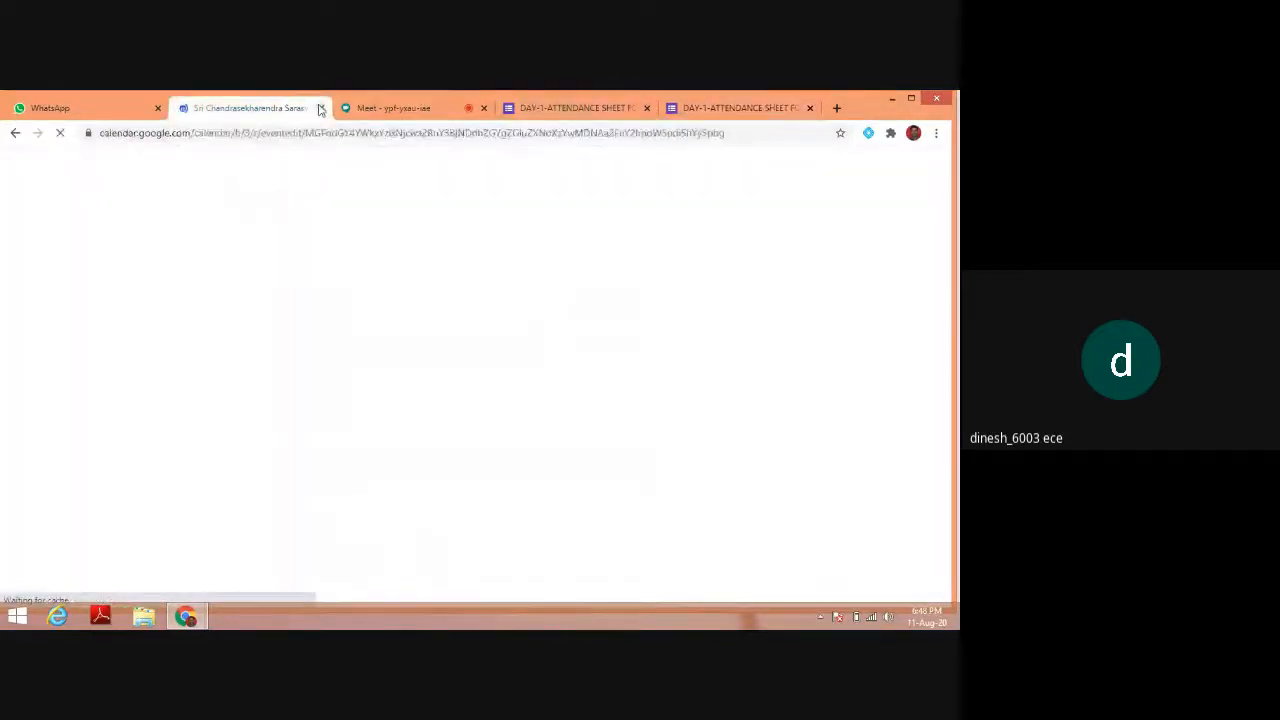
pyautogui.click(321, 108)
pyautogui.hotkey('ctrl', 't')
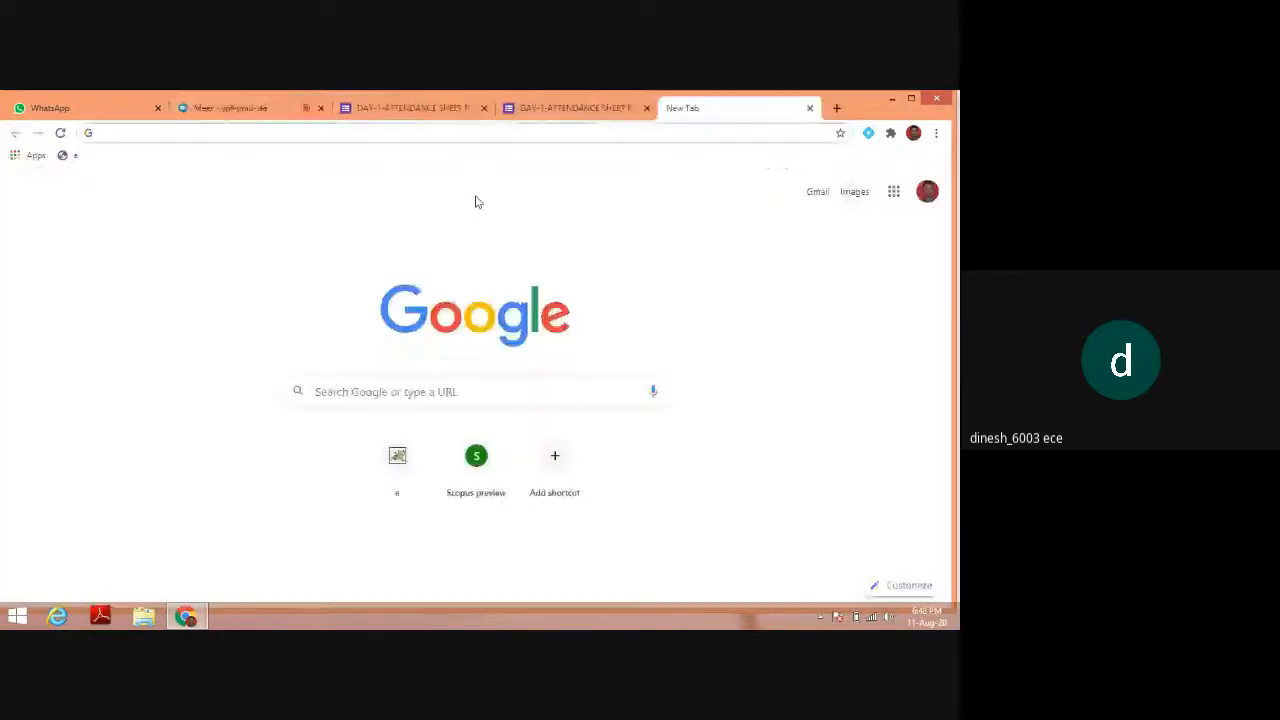
pyautogui.write('g')
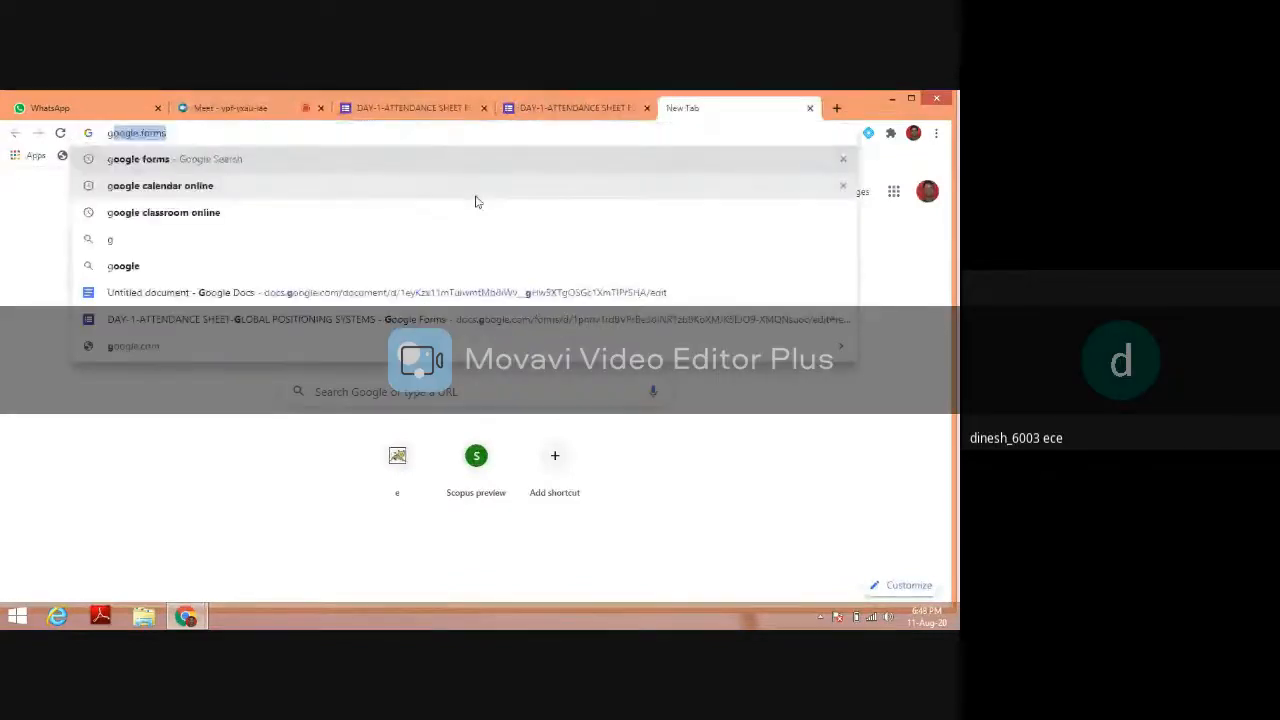
pyautogui.write('mail')
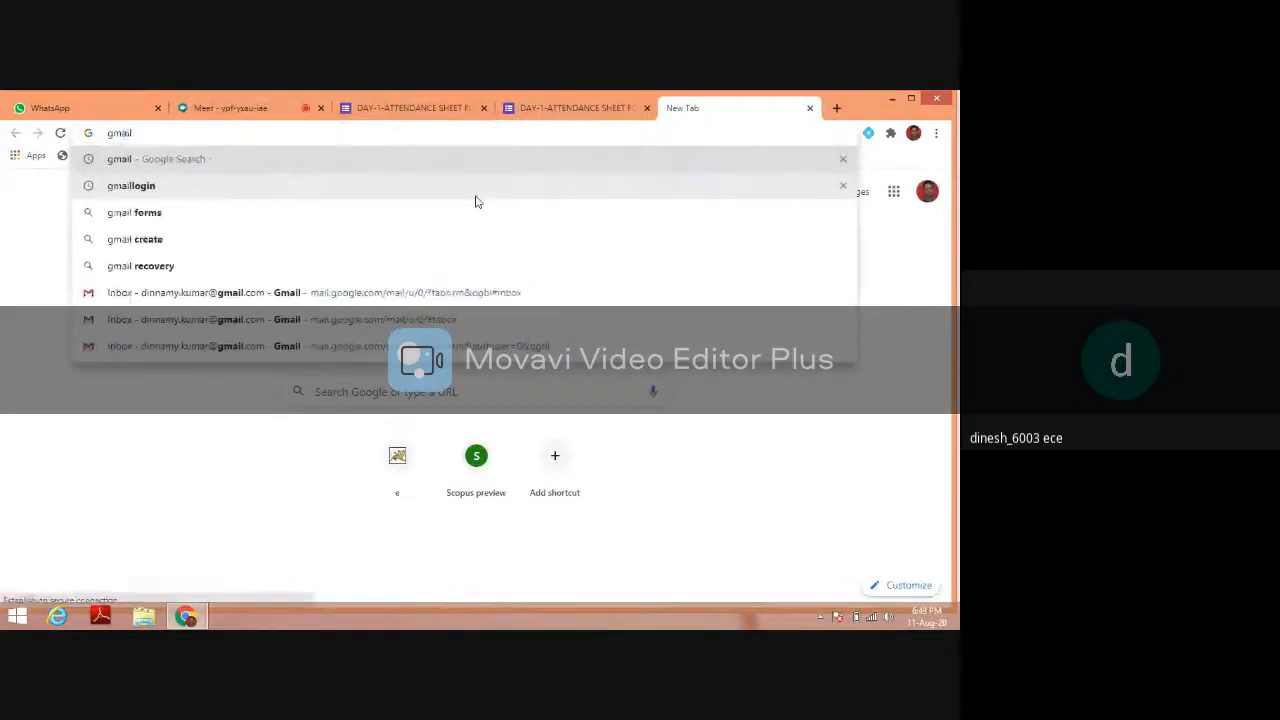
pyautogui.press('Return')
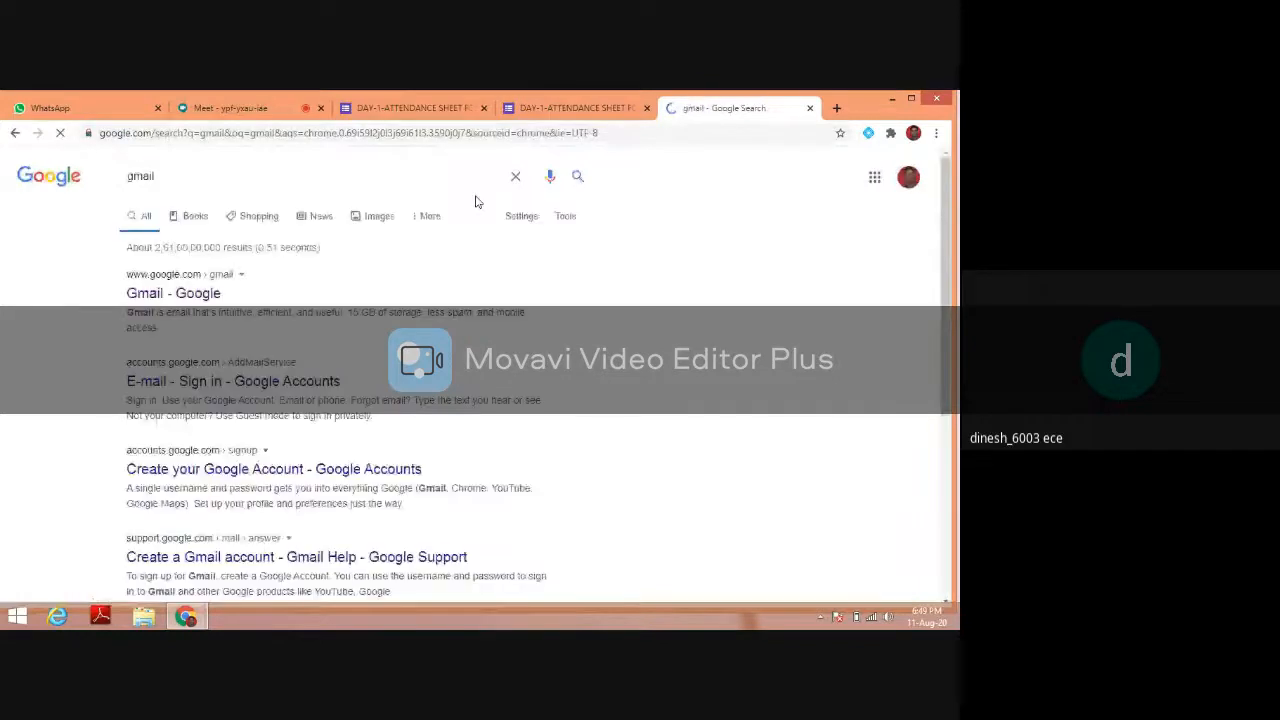
pyautogui.click(174, 297)
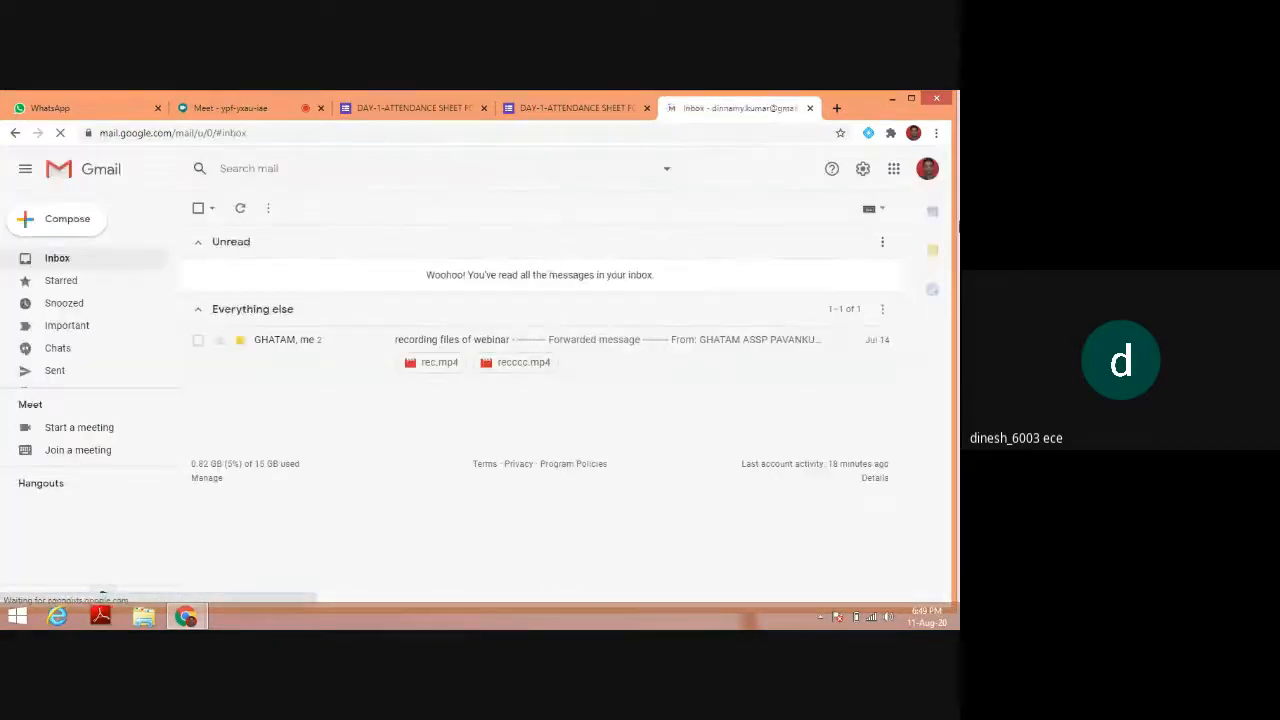
# Switch Gmail to the teacher's university account and close the personal account's inbox
pyautogui.click(926, 172)
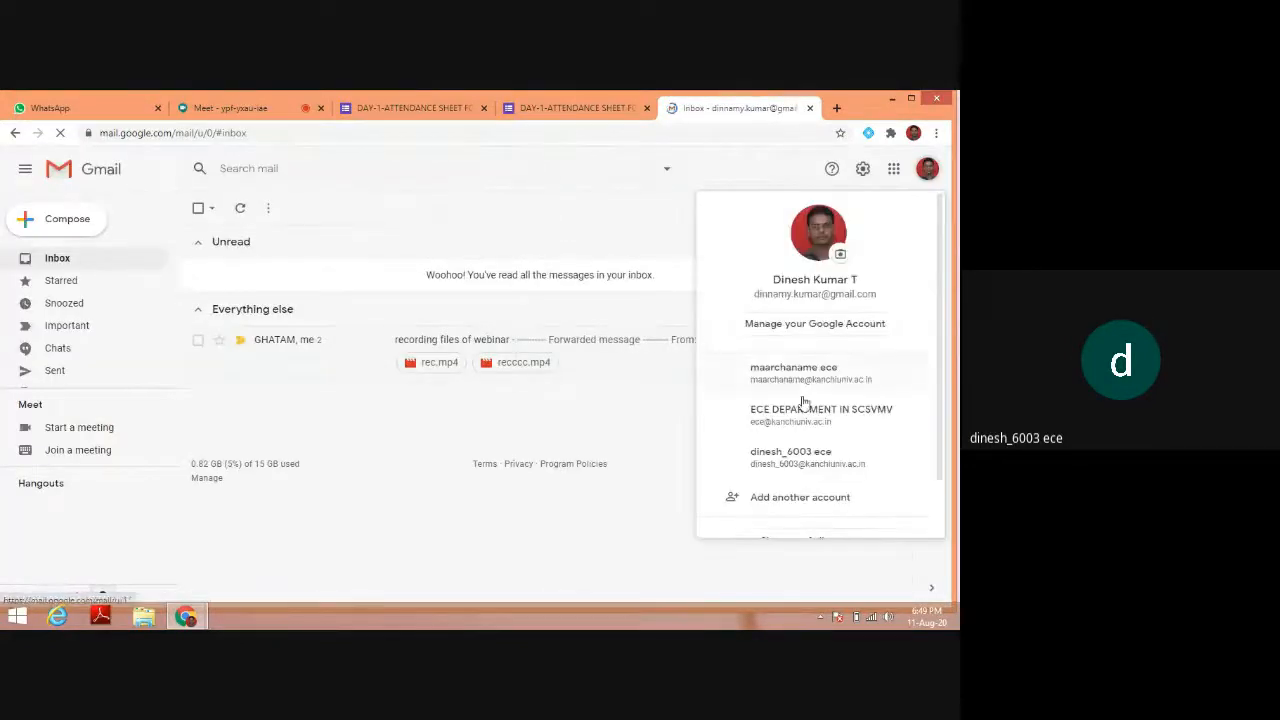
pyautogui.click(786, 466)
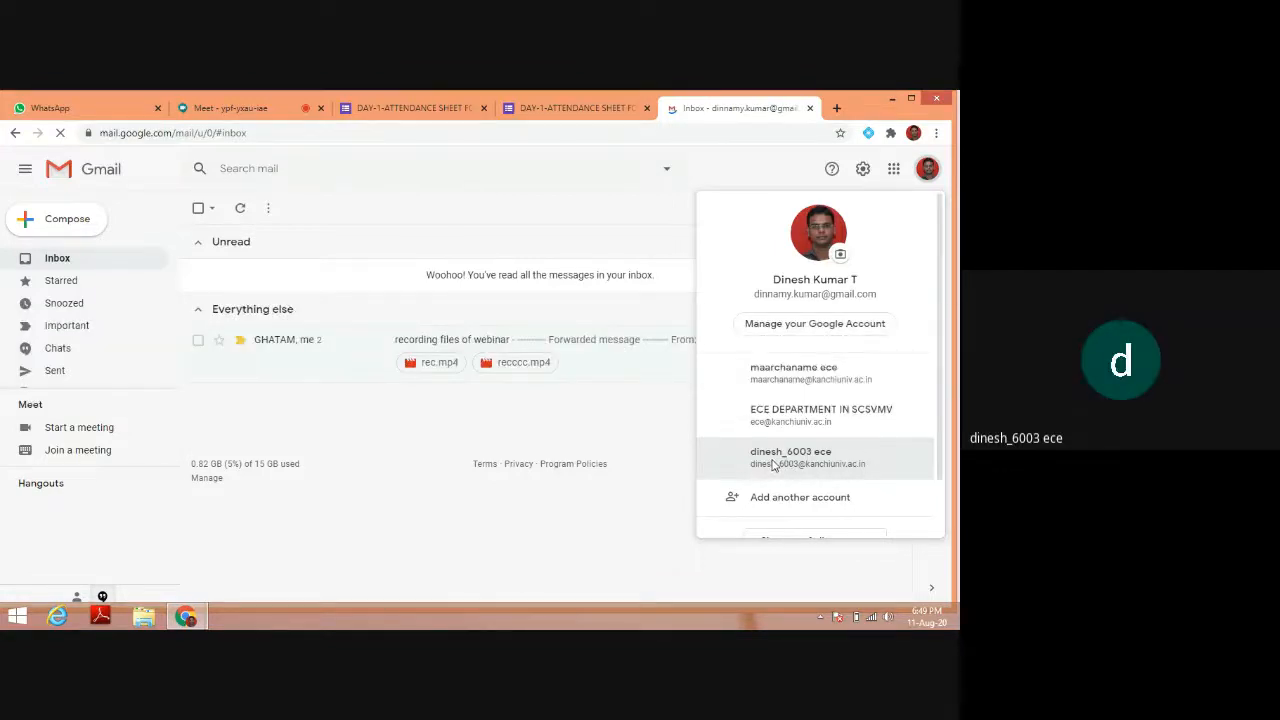
pyautogui.click(773, 464)
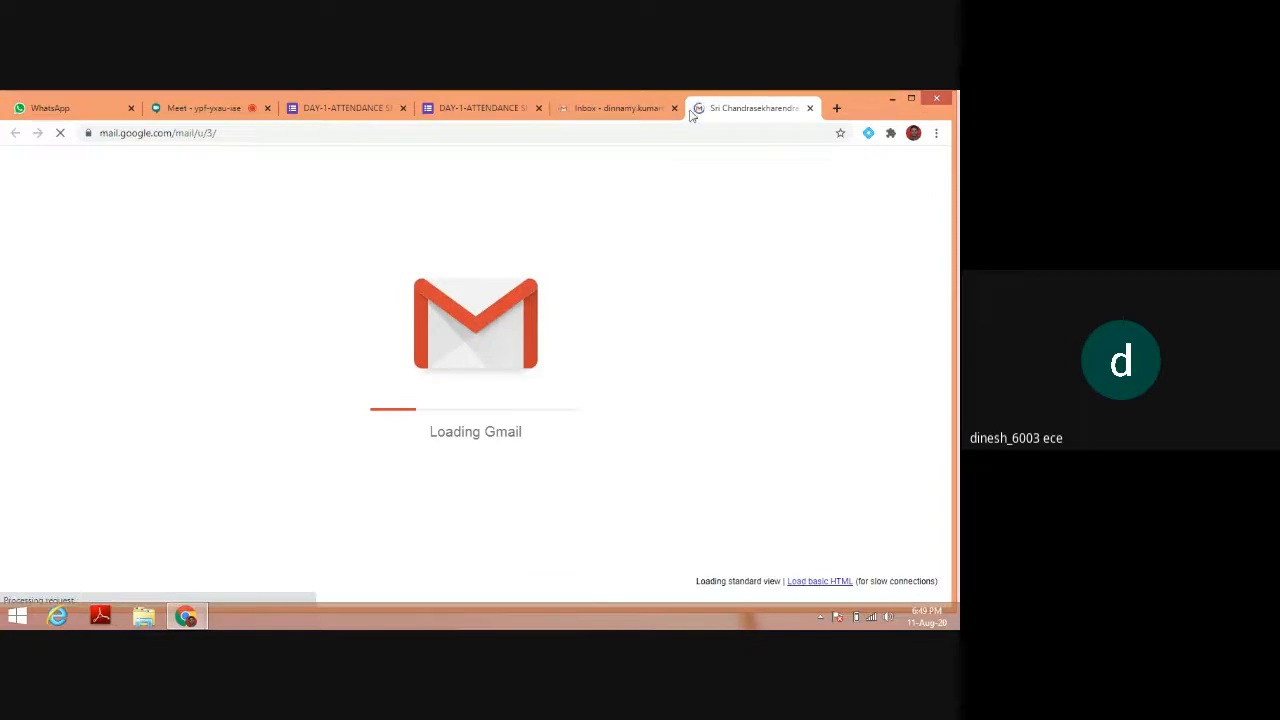
pyautogui.click(641, 115)
pyautogui.click(675, 108)
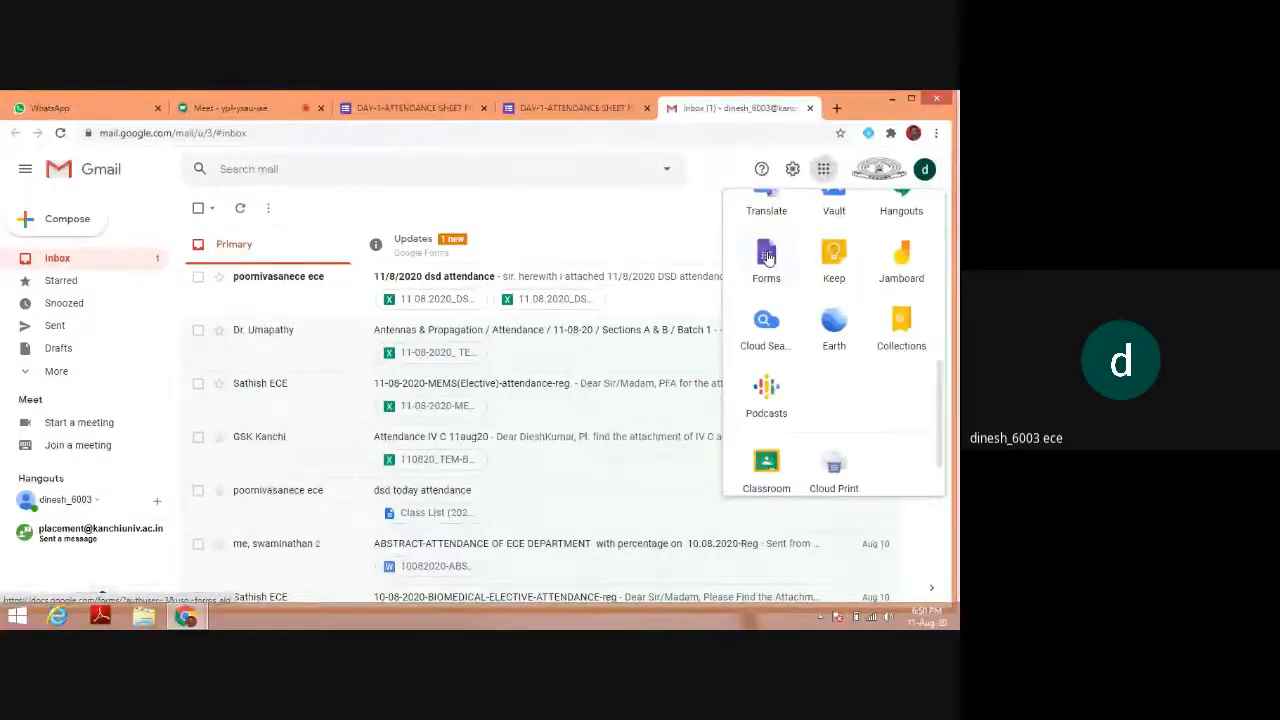
# Go from Gmail to Google Forms and open the responses of "DAY-1-ATTENDANCE SHEET FOR INFORMATION THEORY & CODING"
pyautogui.click(767, 256)
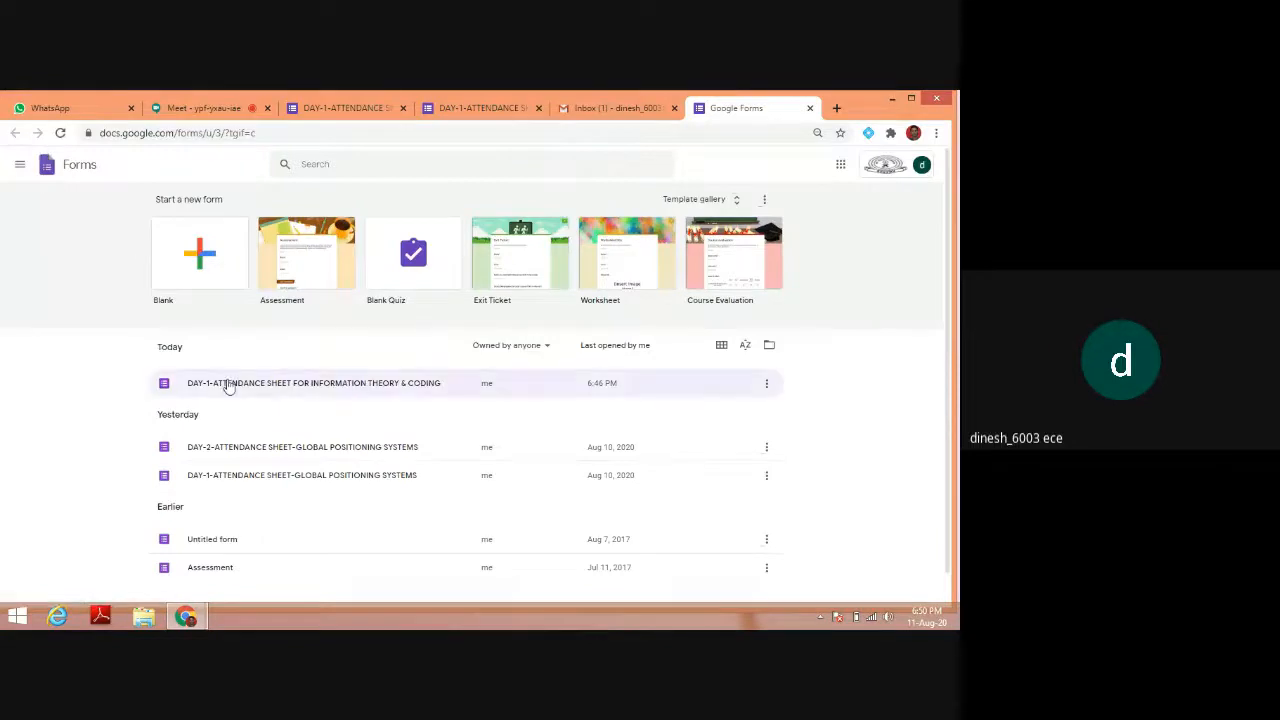
pyautogui.click(231, 386)
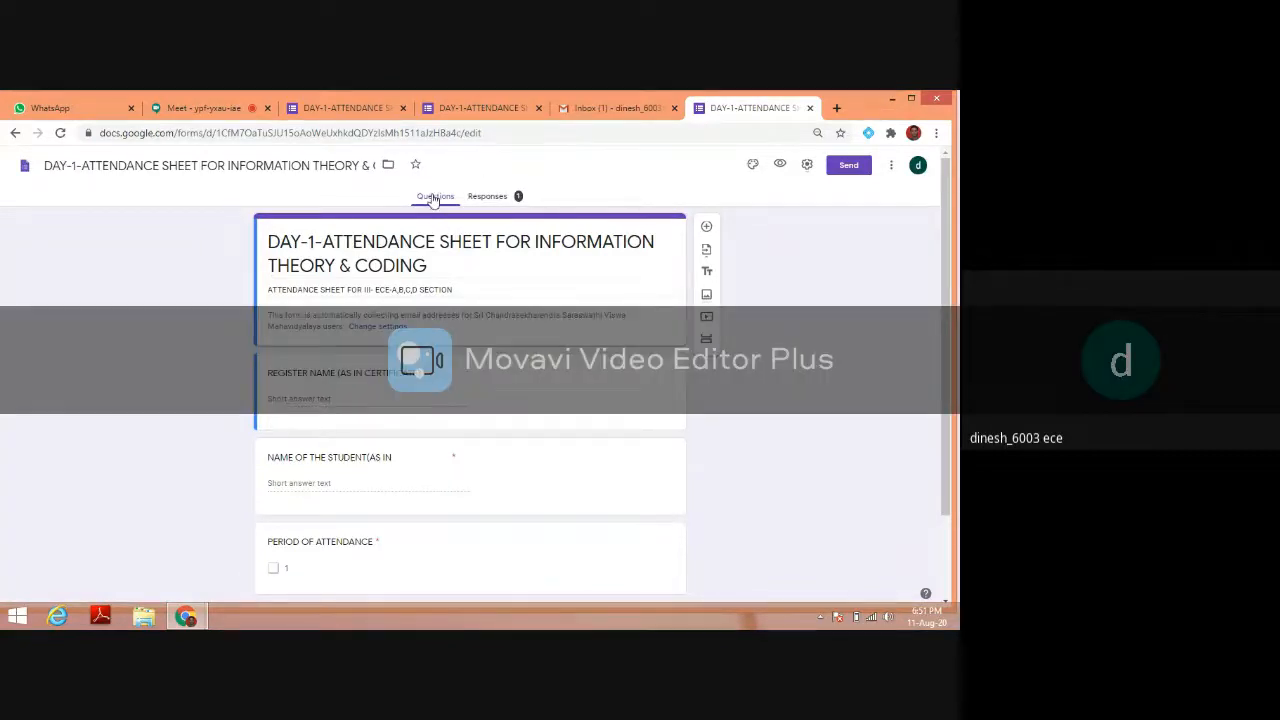
pyautogui.click(486, 198)
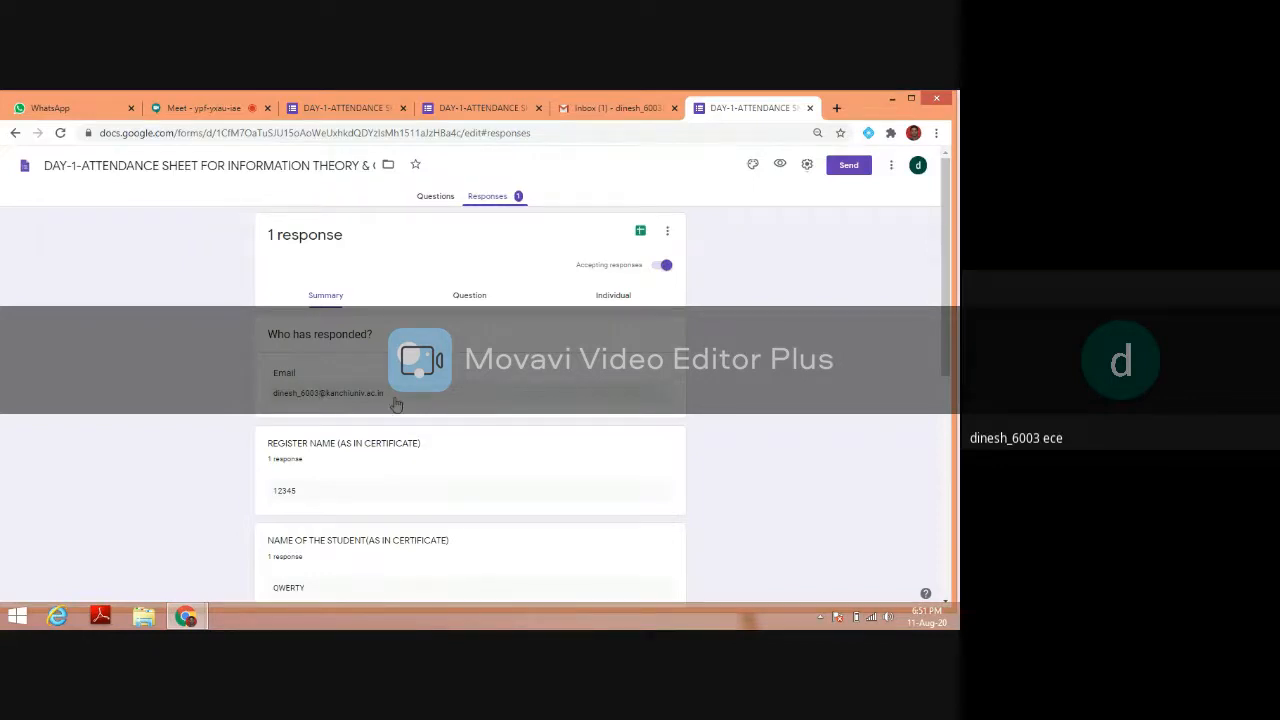
# Review the response summary, covering the respondent's email, register name, student name, period of attendance and session confirmation
pyautogui.scroll(-2, 397, 400)
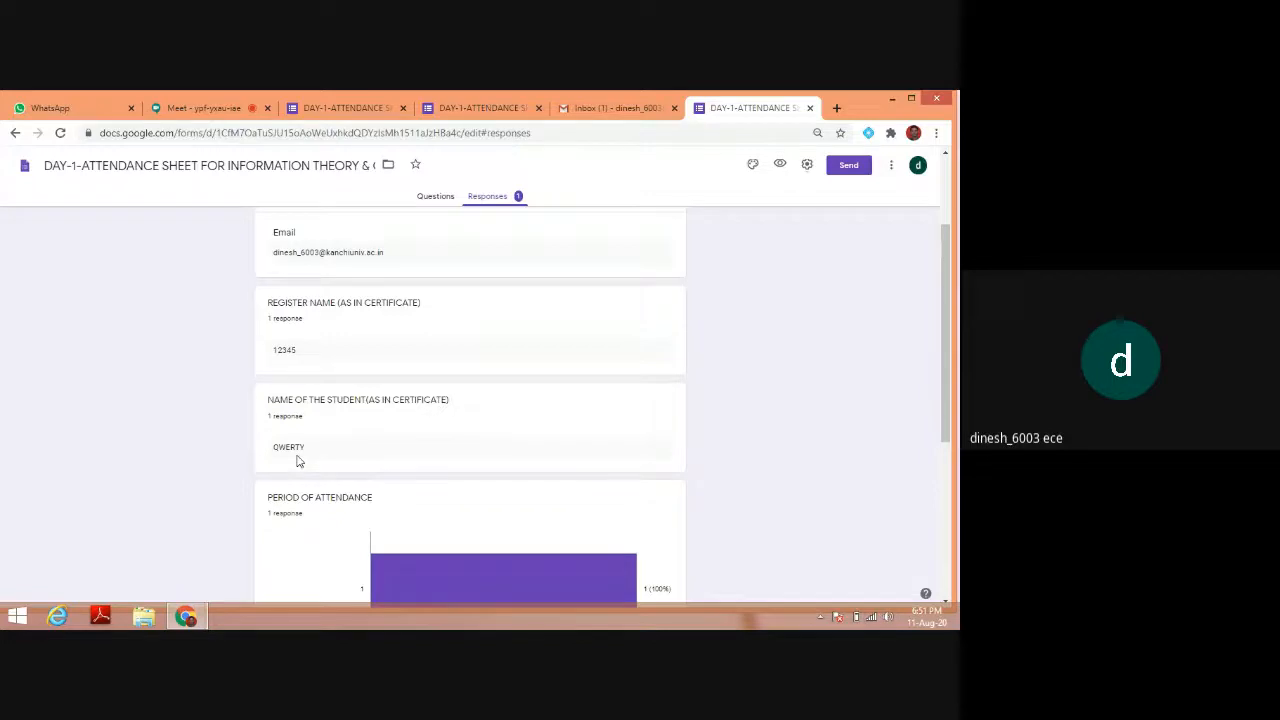
pyautogui.scroll(-3, 352, 455)
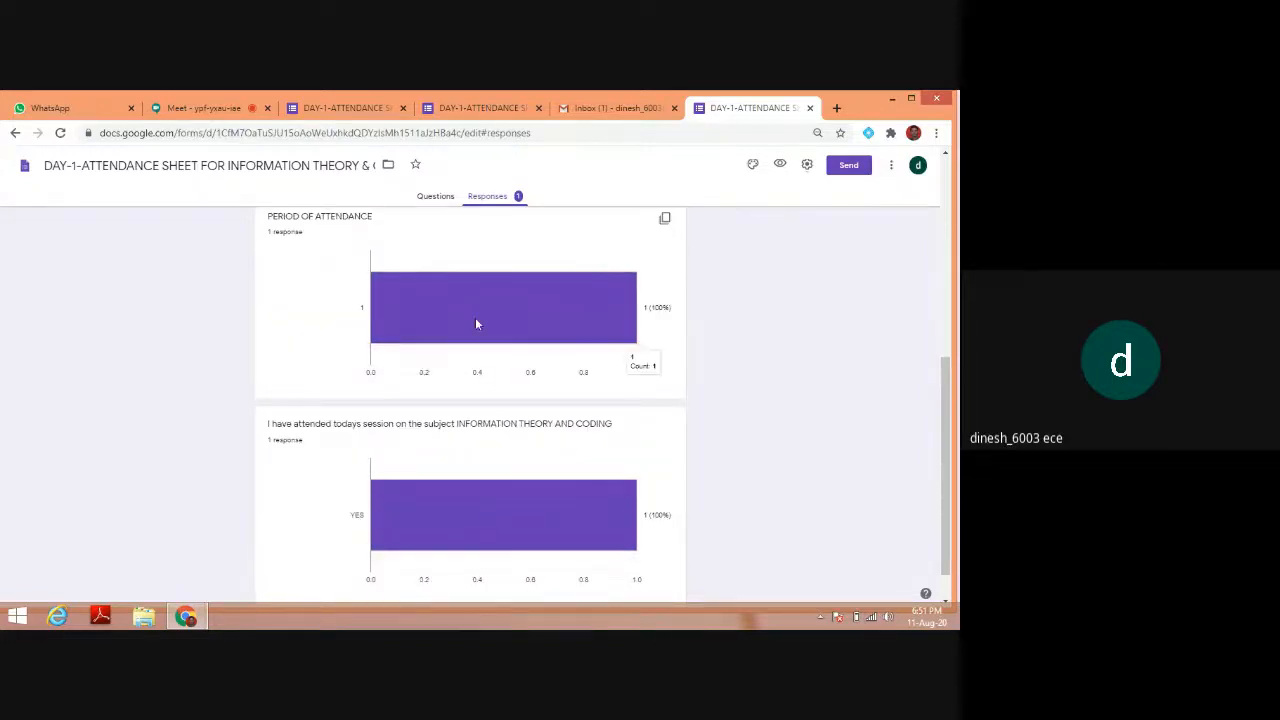
pyautogui.scroll(-1, 570, 325)
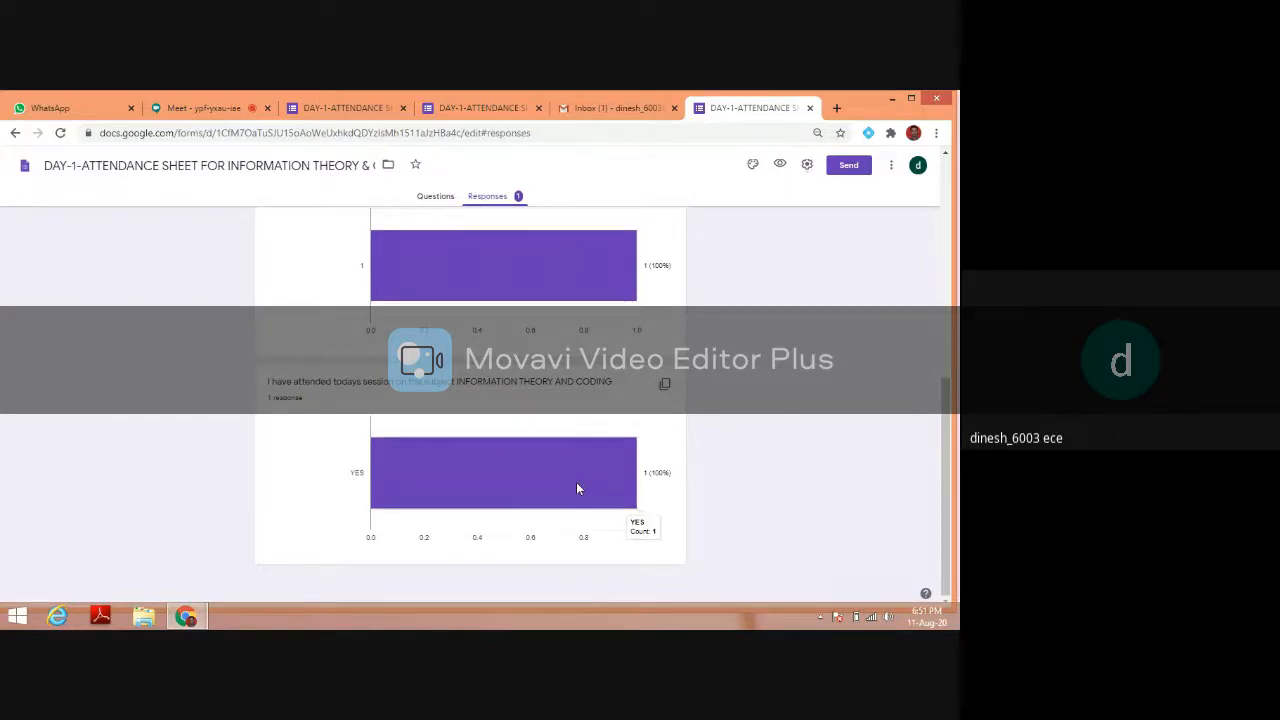
pyautogui.scroll(10, 577, 488)
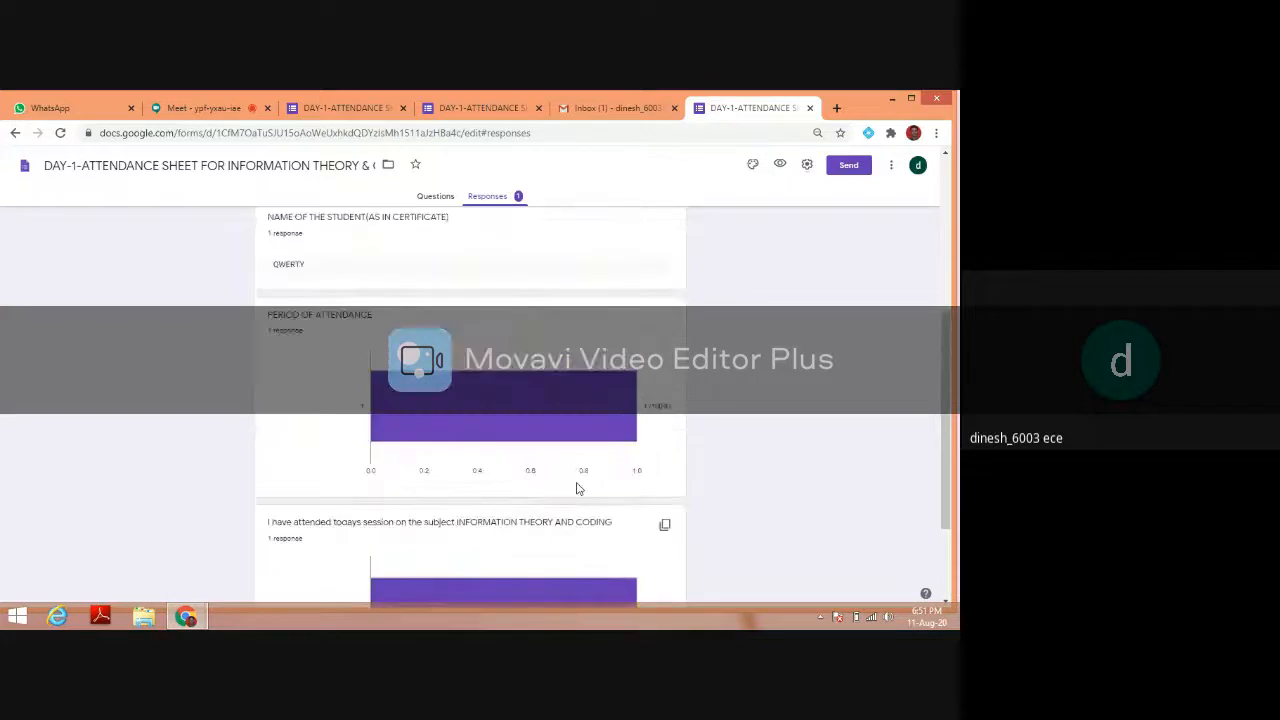
pyautogui.scroll(1, 577, 488)
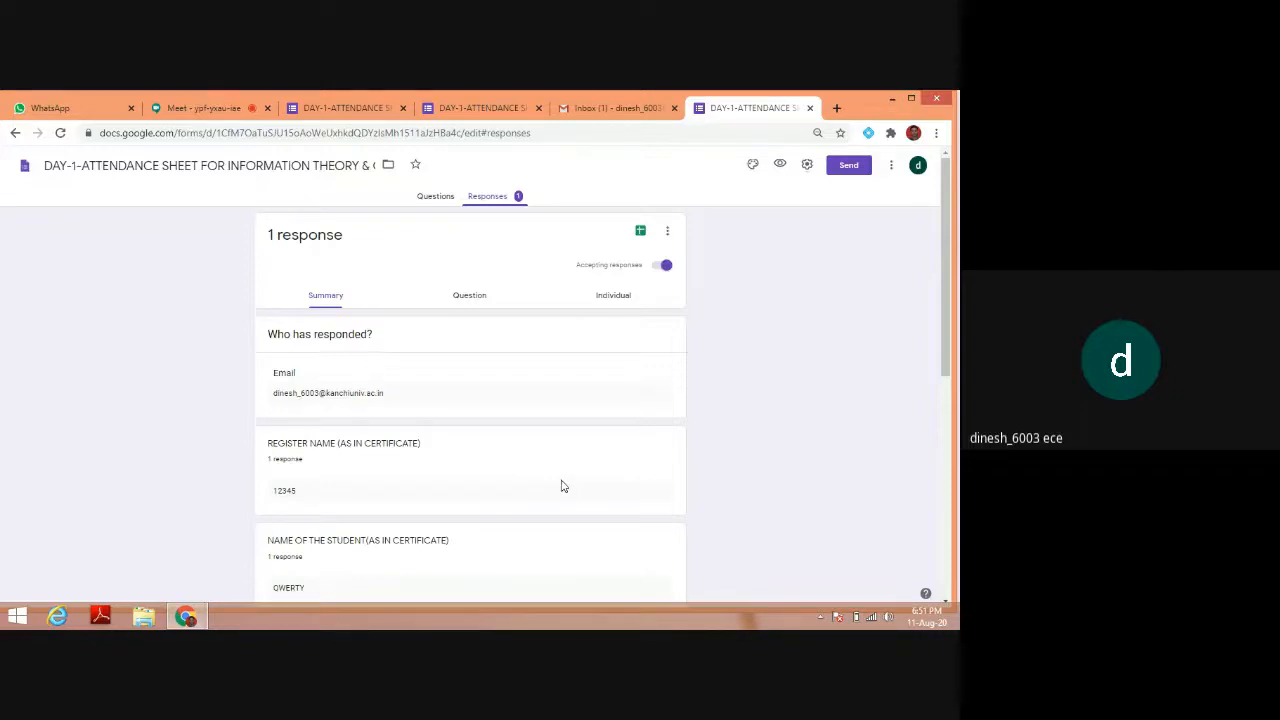
# Stop the form from accepting responses and download the collected responses as a CSV file
pyautogui.click(663, 266)
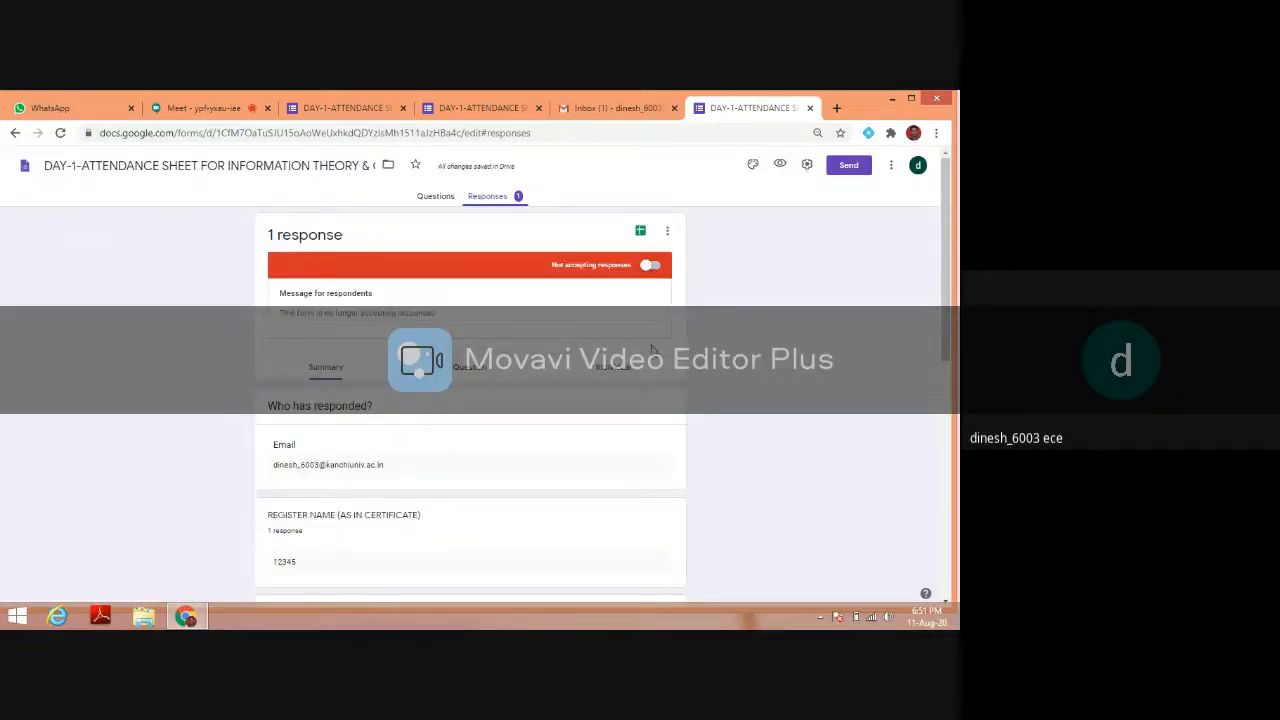
pyautogui.click(669, 237)
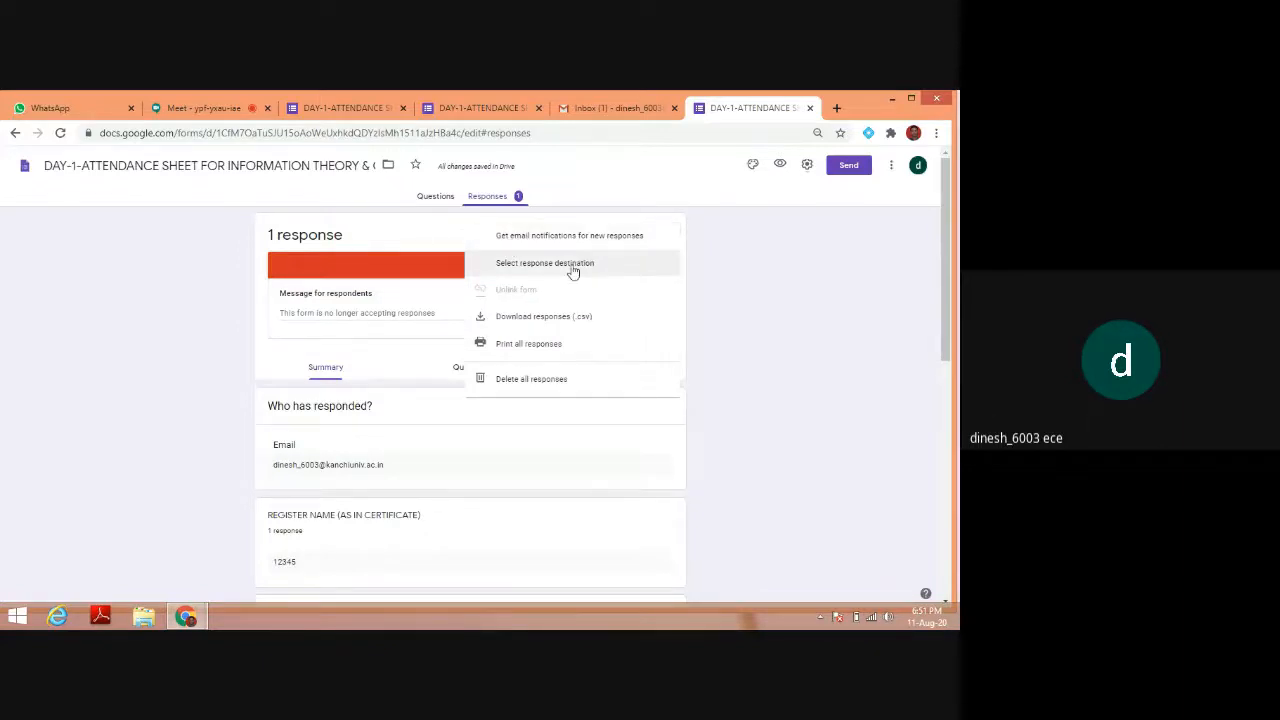
pyautogui.click(526, 318)
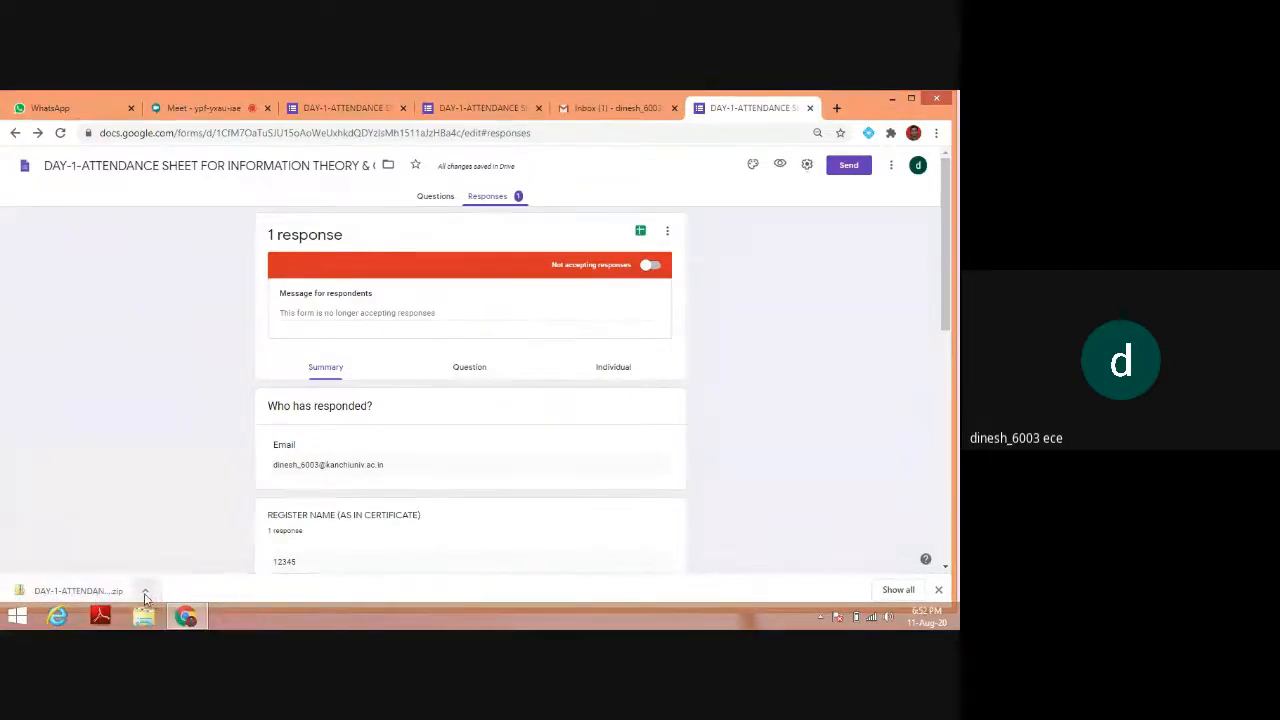
# Open the downloaded zip archive and open the attendance CSV file inside it in Excel
pyautogui.click(145, 591)
pyautogui.click(170, 501)
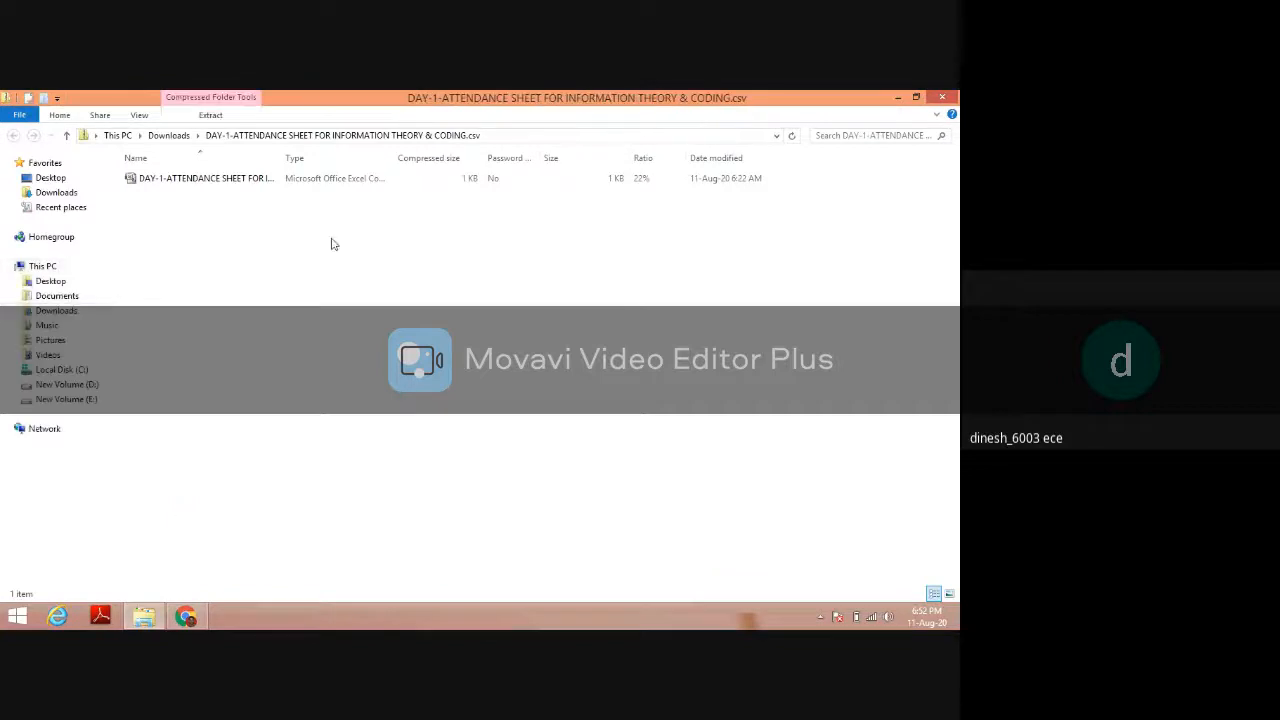
pyautogui.click(200, 180)
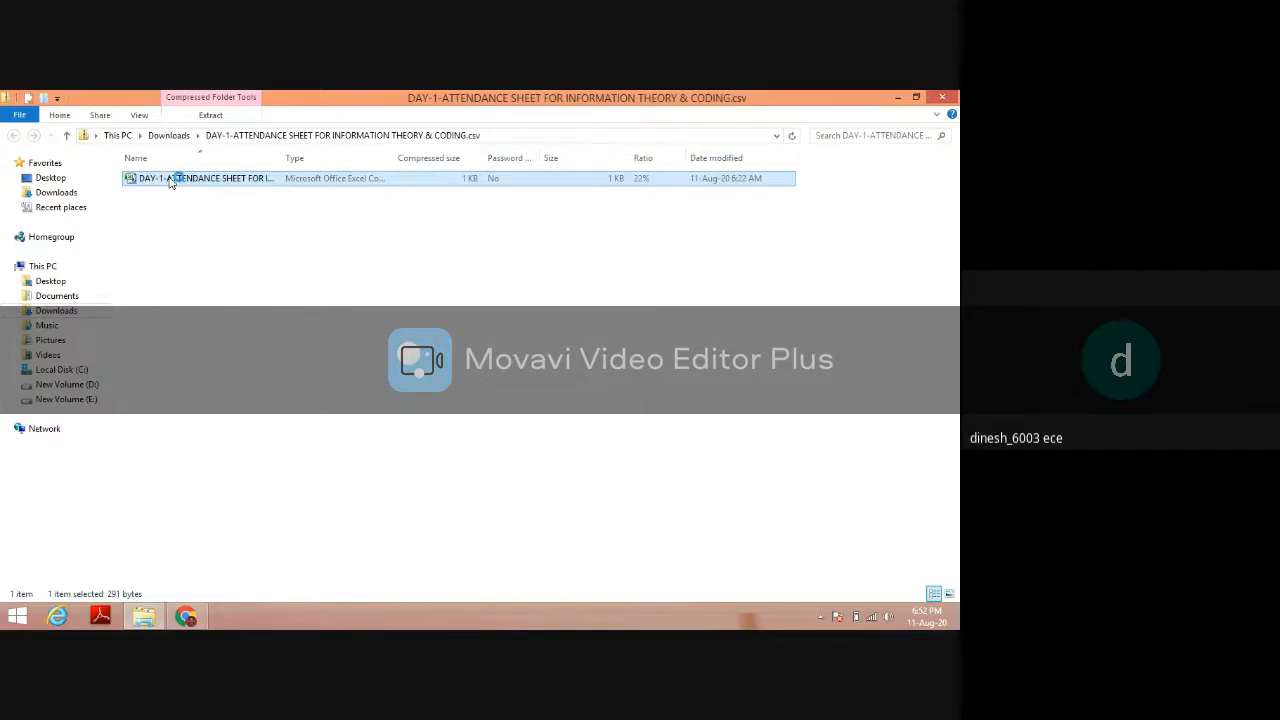
pyautogui.doubleClick(170, 181)
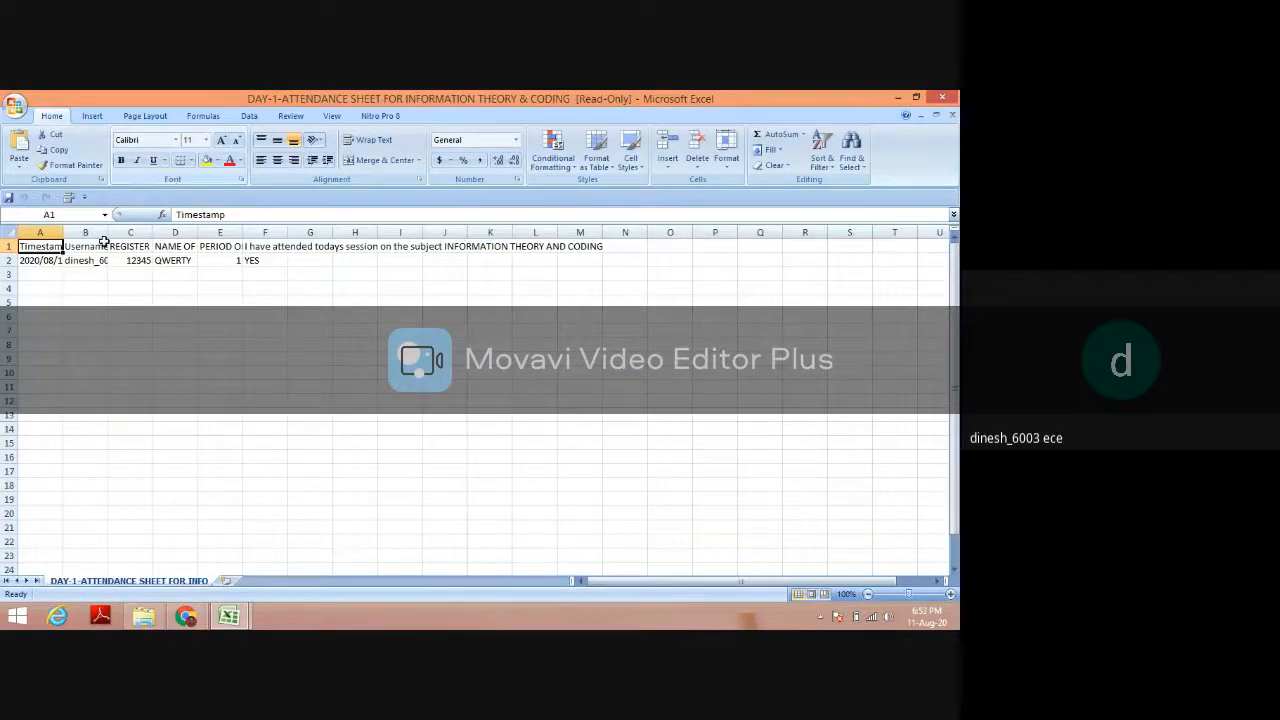
# Widen the Timestamp and Username columns so their full entries can be read
pyautogui.moveTo(63, 233); pyautogui.dragTo(147, 233)
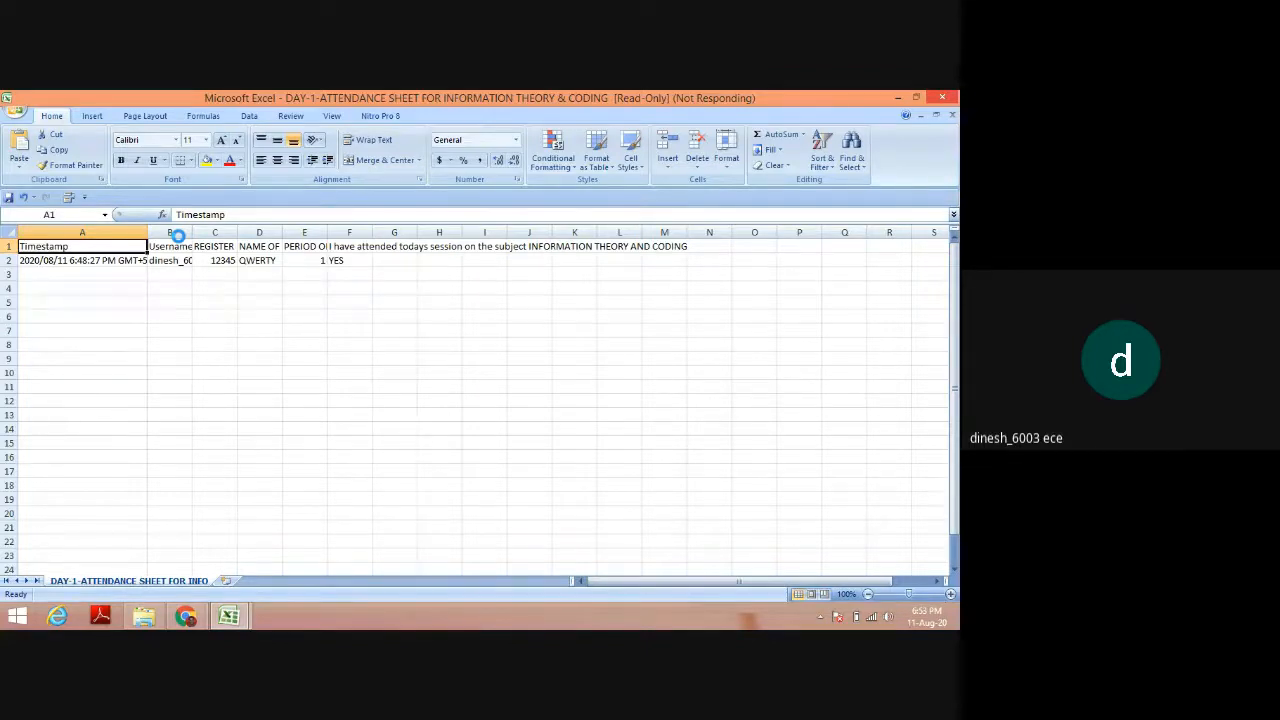
pyautogui.click(140, 259)
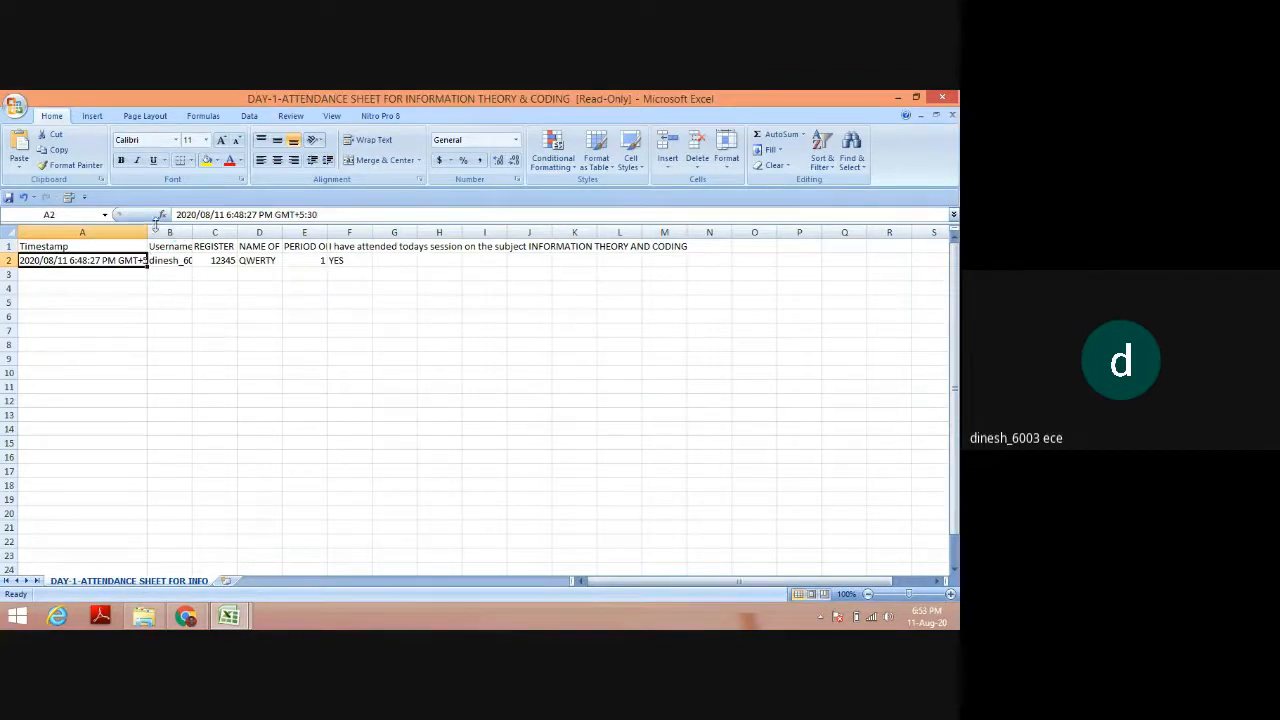
pyautogui.moveTo(147, 232); pyautogui.dragTo(187, 230)
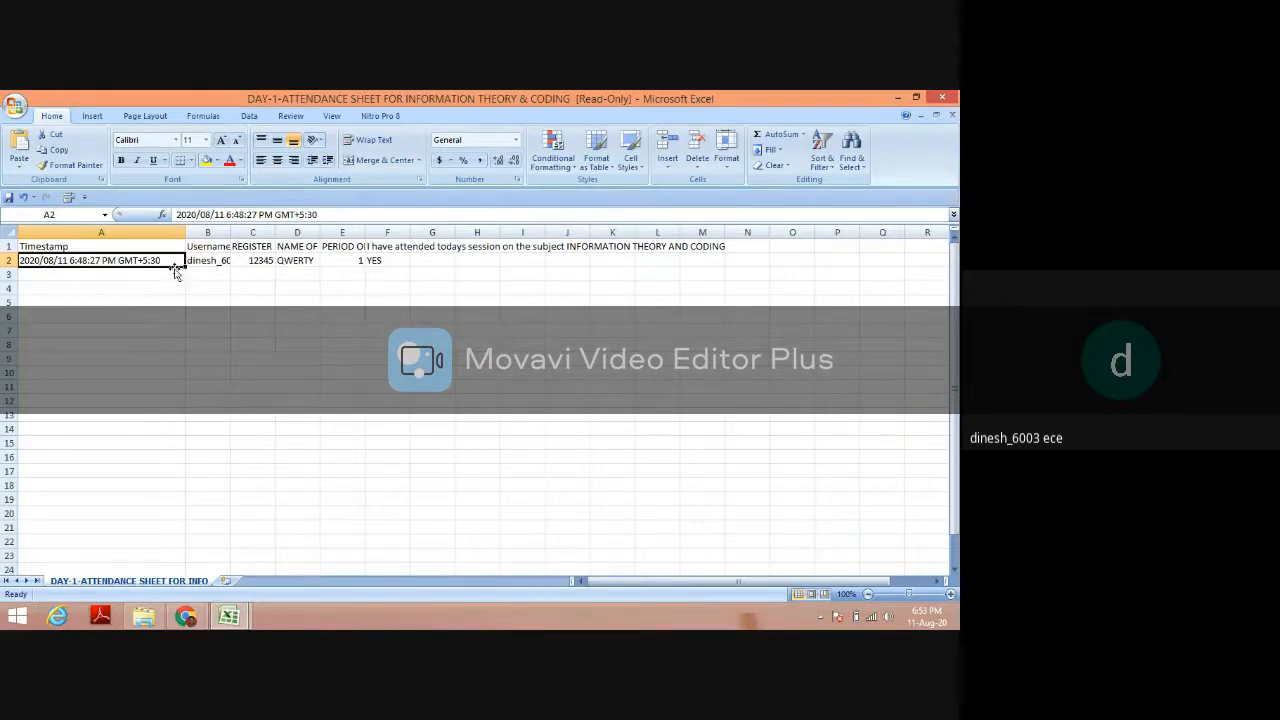
pyautogui.moveTo(231, 232); pyautogui.dragTo(367, 232)
pyautogui.click(271, 260)
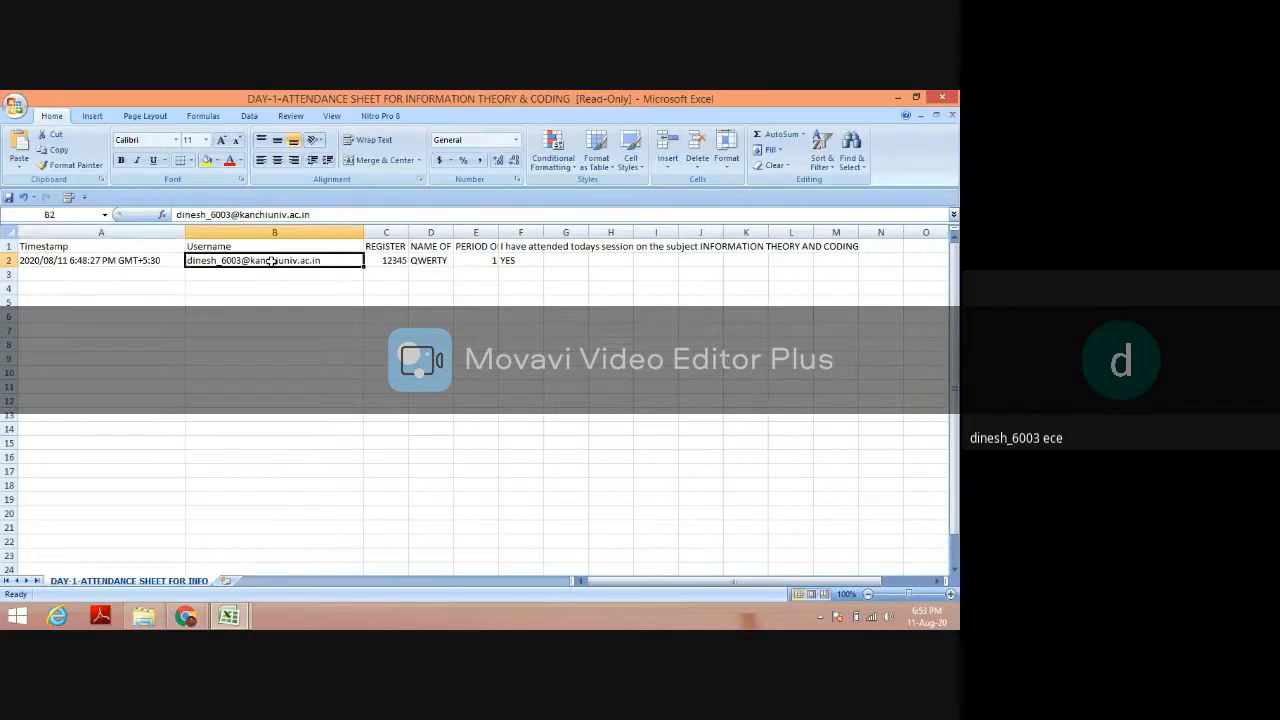
# Widen the register name, student name, period of attendance and session confirmation columns
pyautogui.moveTo(408, 232); pyautogui.dragTo(590, 232)
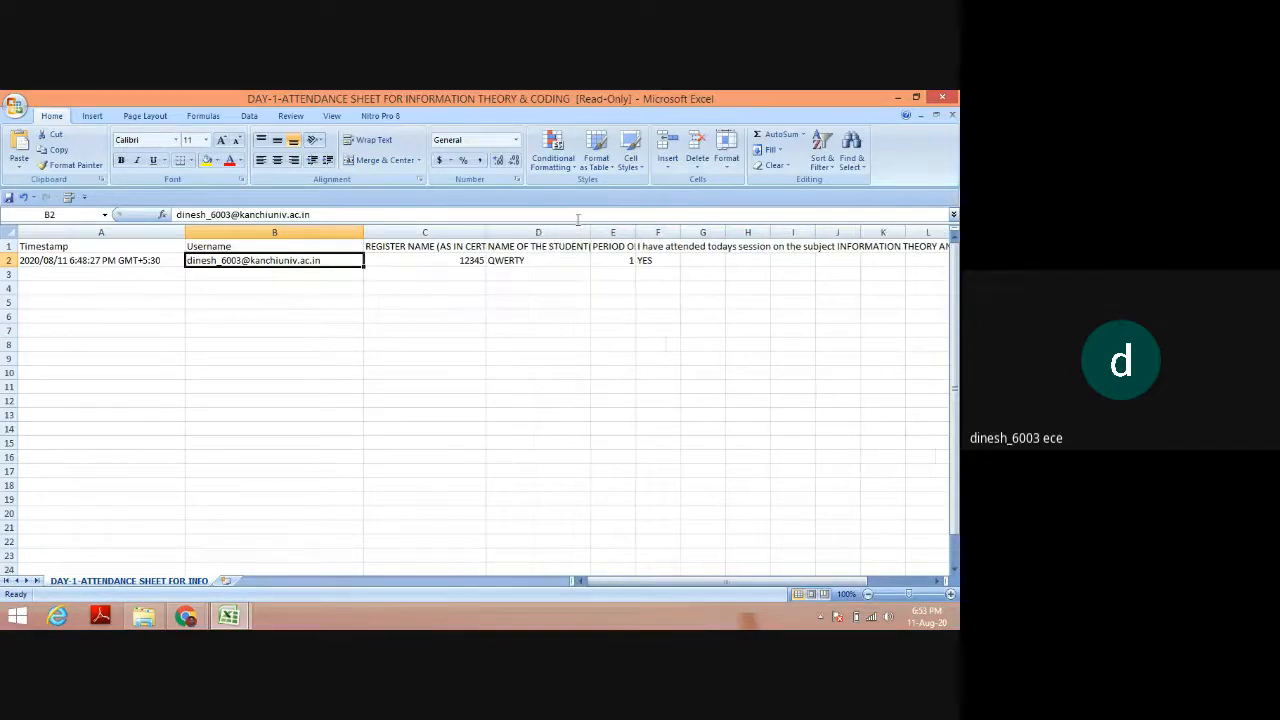
pyautogui.click(616, 260)
pyautogui.moveTo(636, 232); pyautogui.dragTo(671, 232)
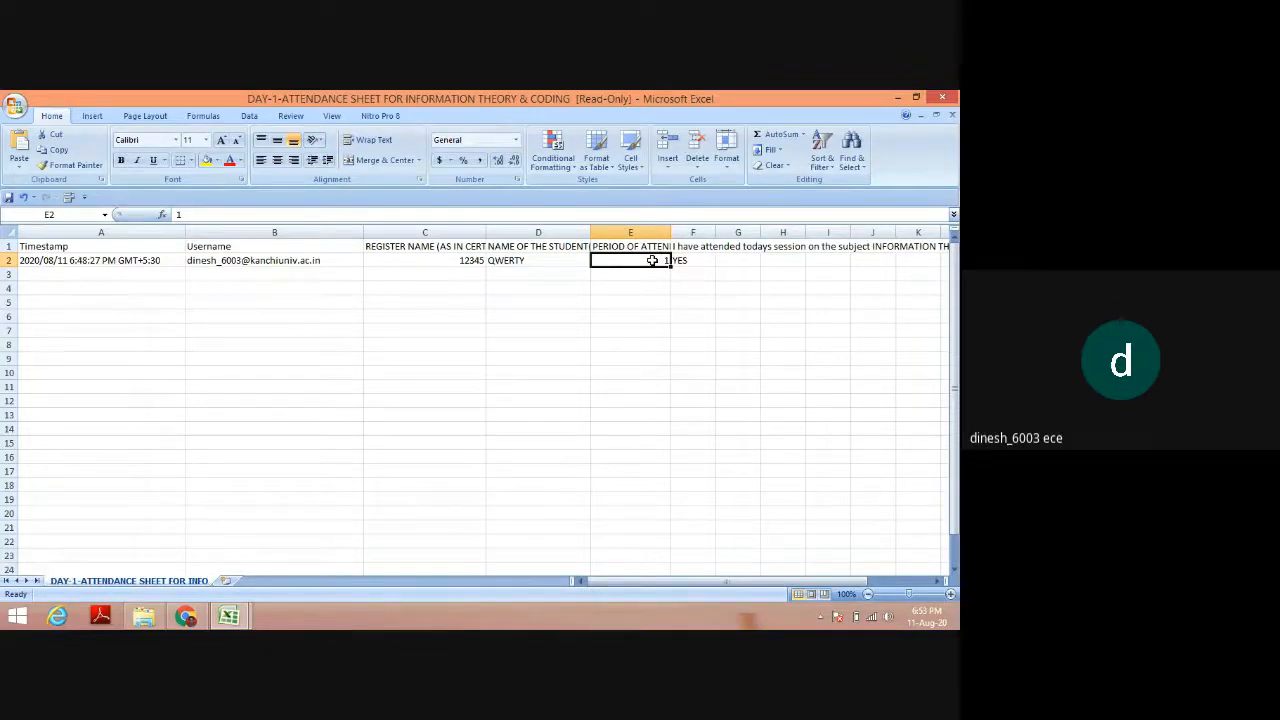
pyautogui.click(680, 260)
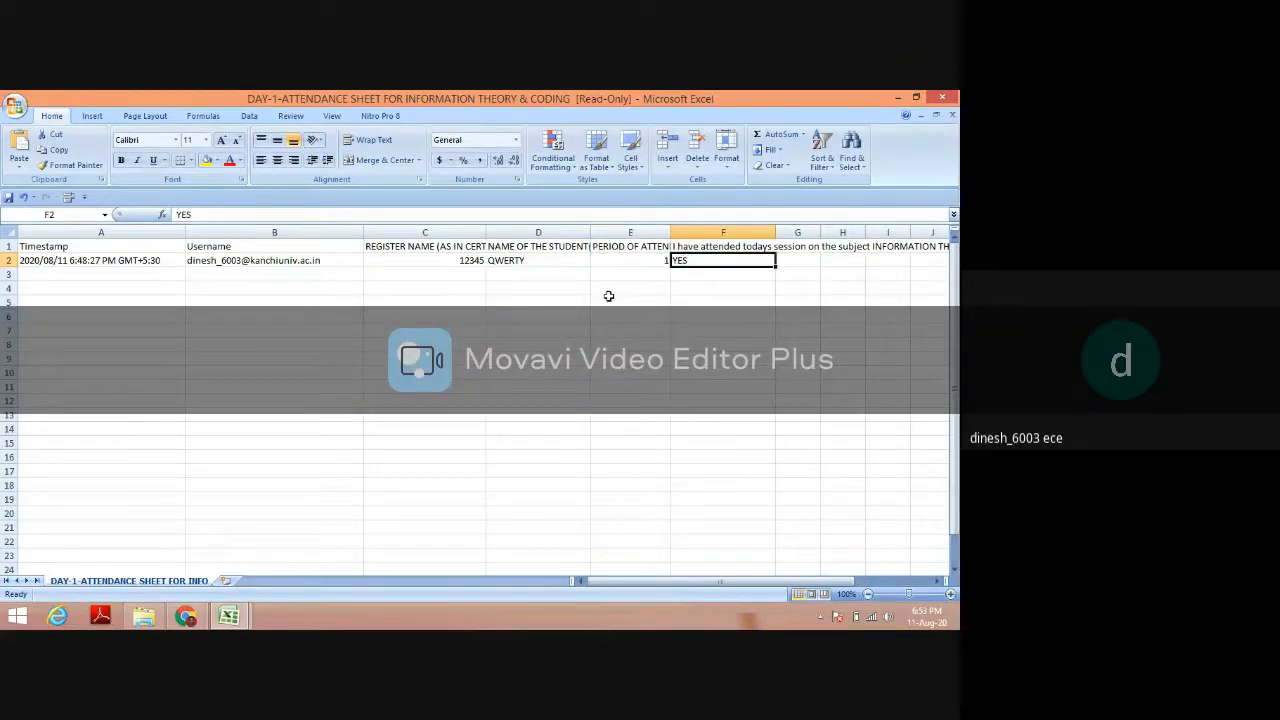
# Examine the register name and student name columns and the full register name heading in the attendance sheet
pyautogui.click(466, 313)
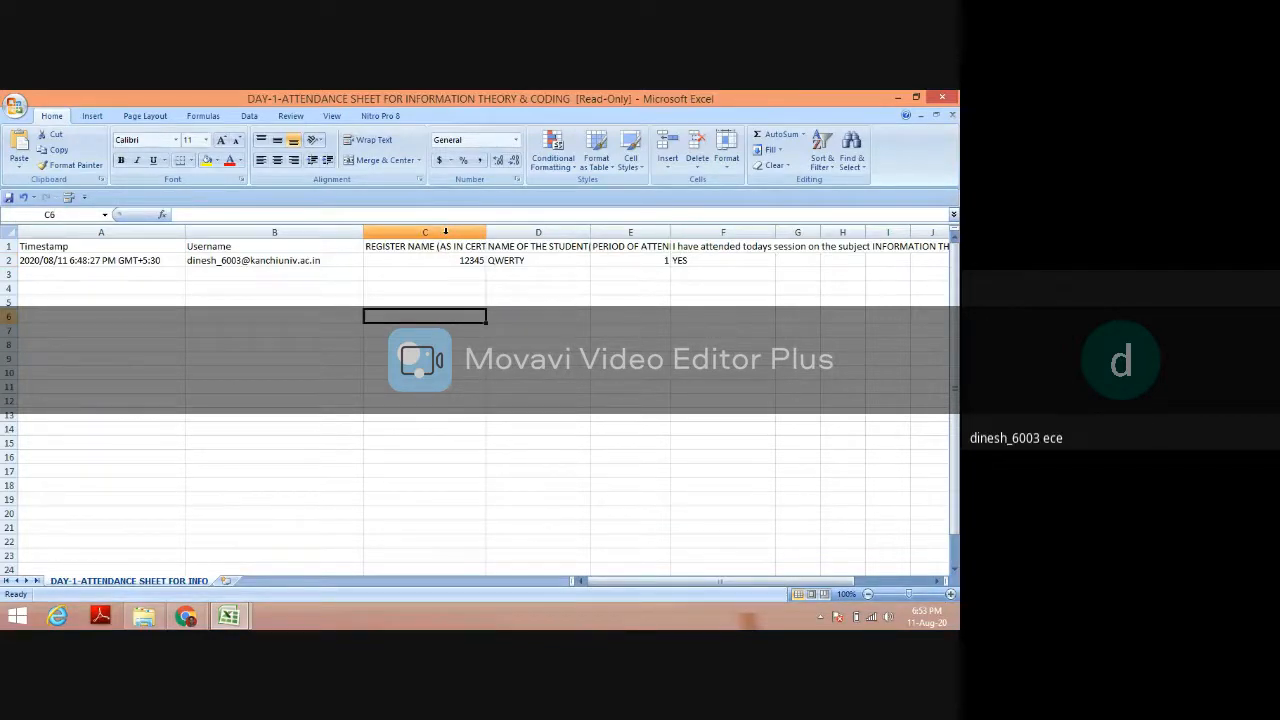
pyautogui.click(446, 231)
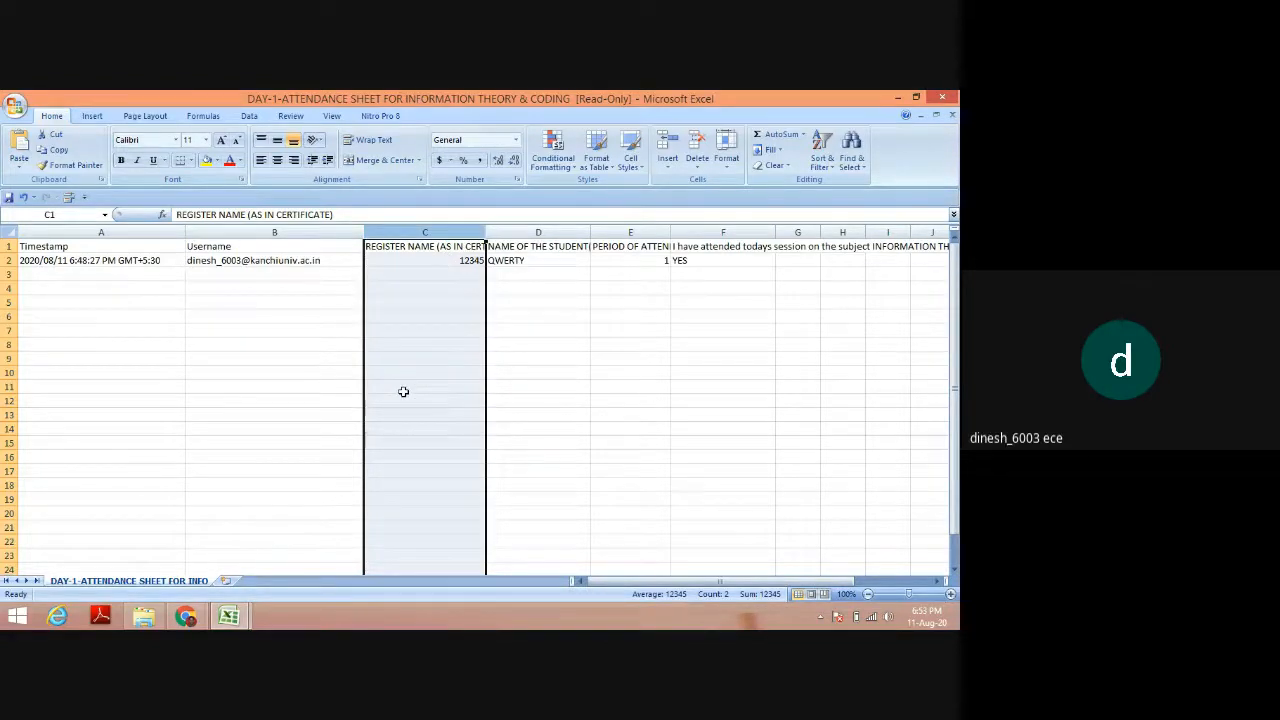
pyautogui.click(526, 232)
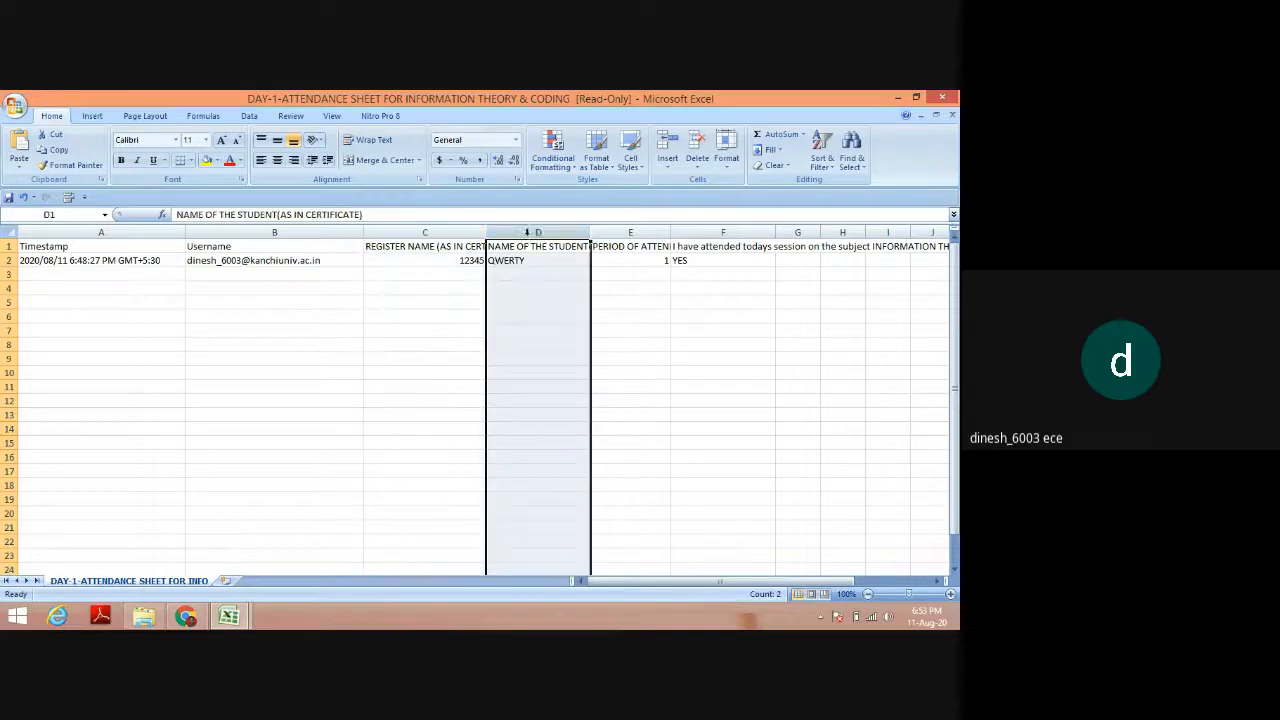
pyautogui.click(190, 620)
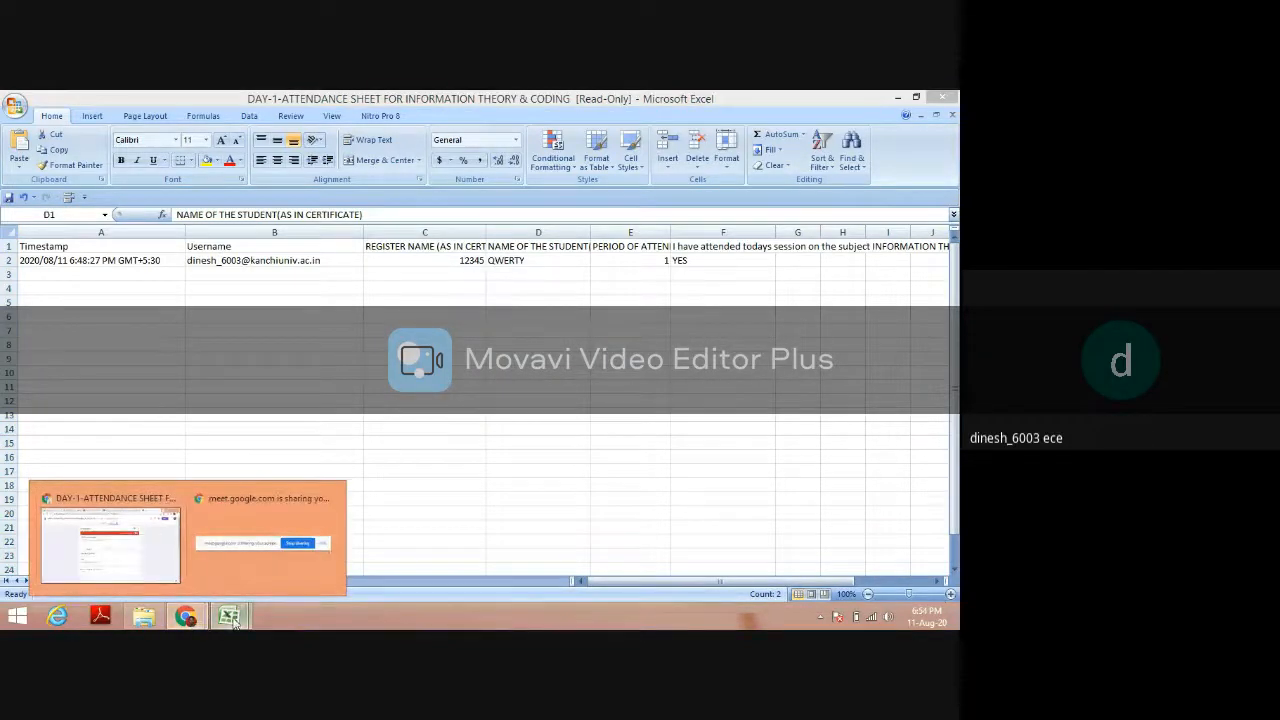
pyautogui.click(423, 245)
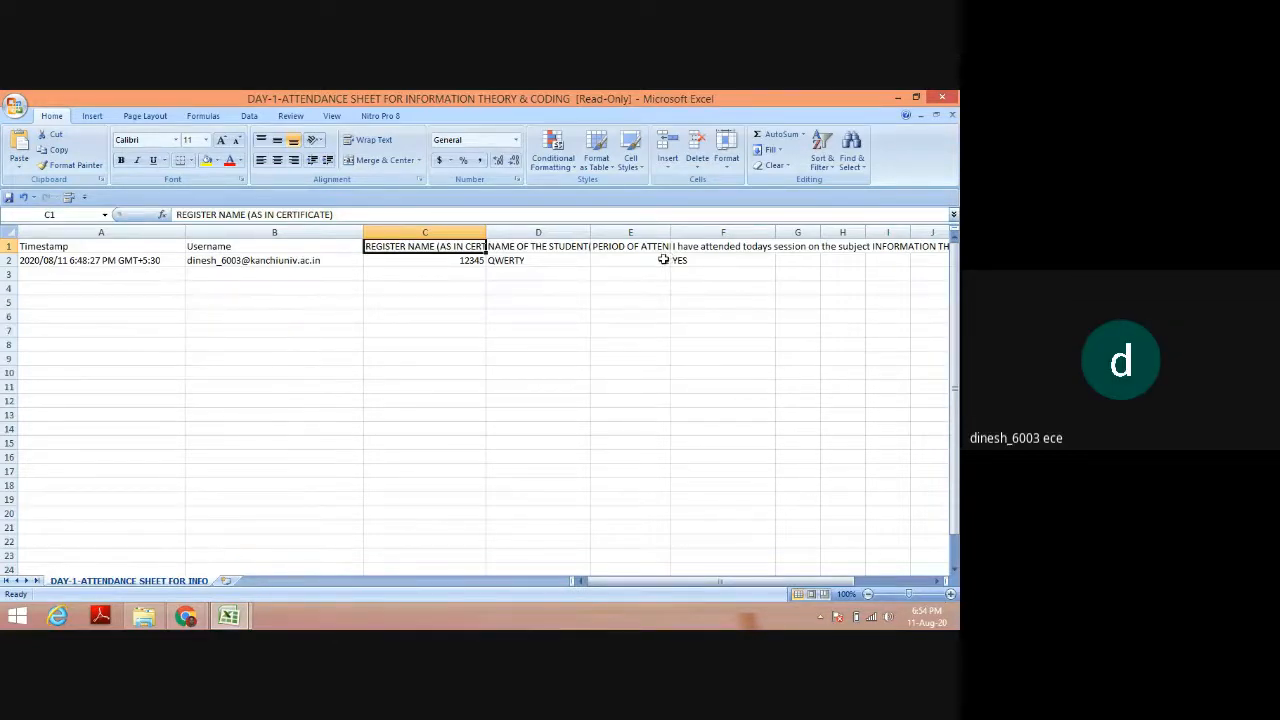
pyautogui.click(944, 97)
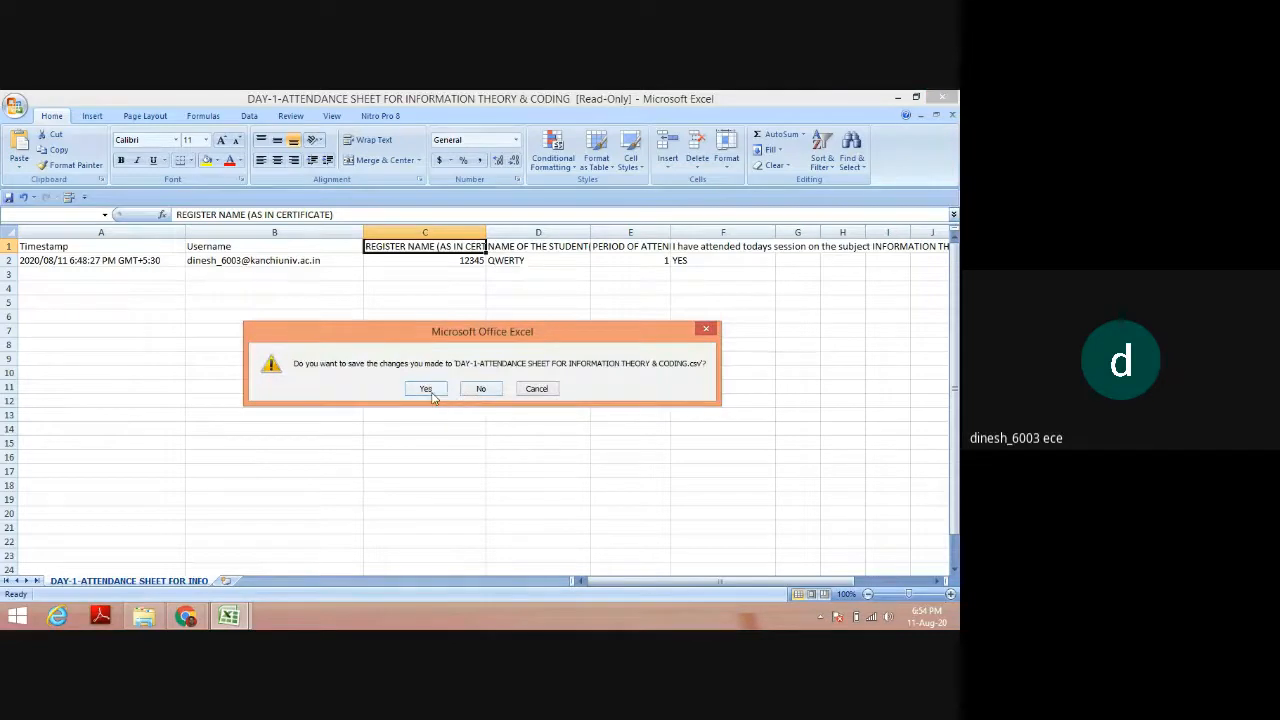
pyautogui.click(427, 389)
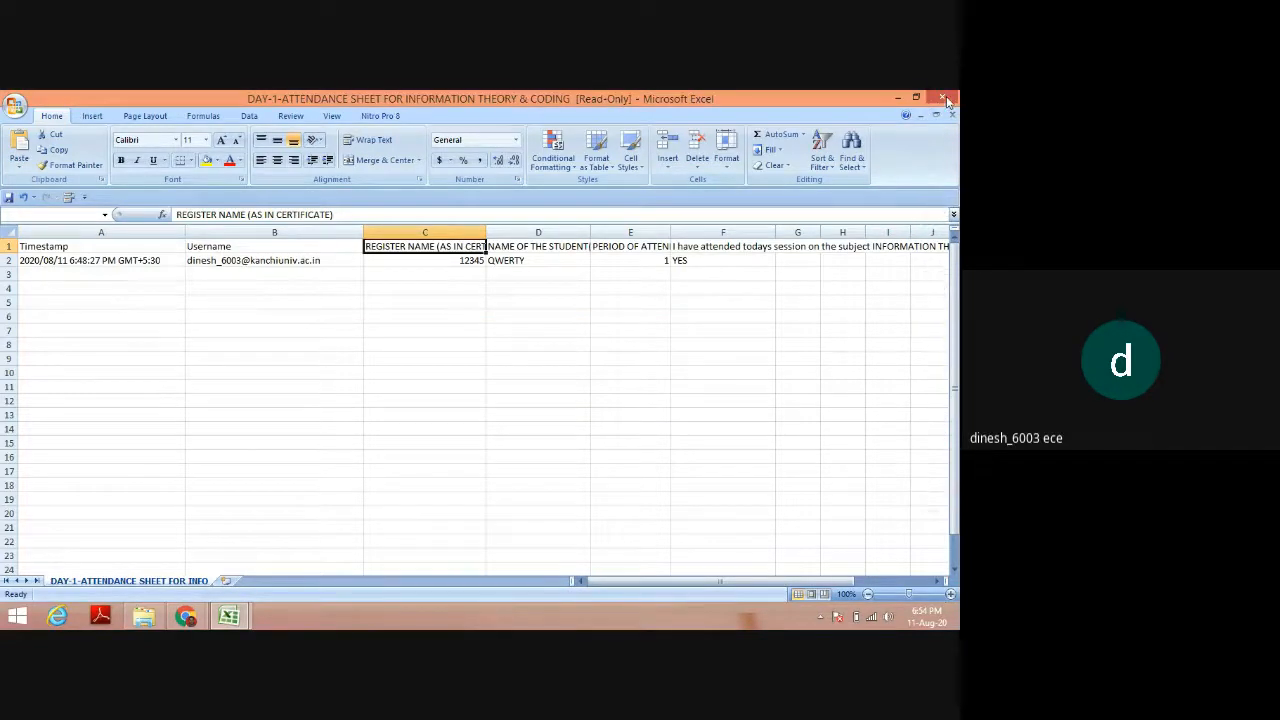
pyautogui.click(202, 610)
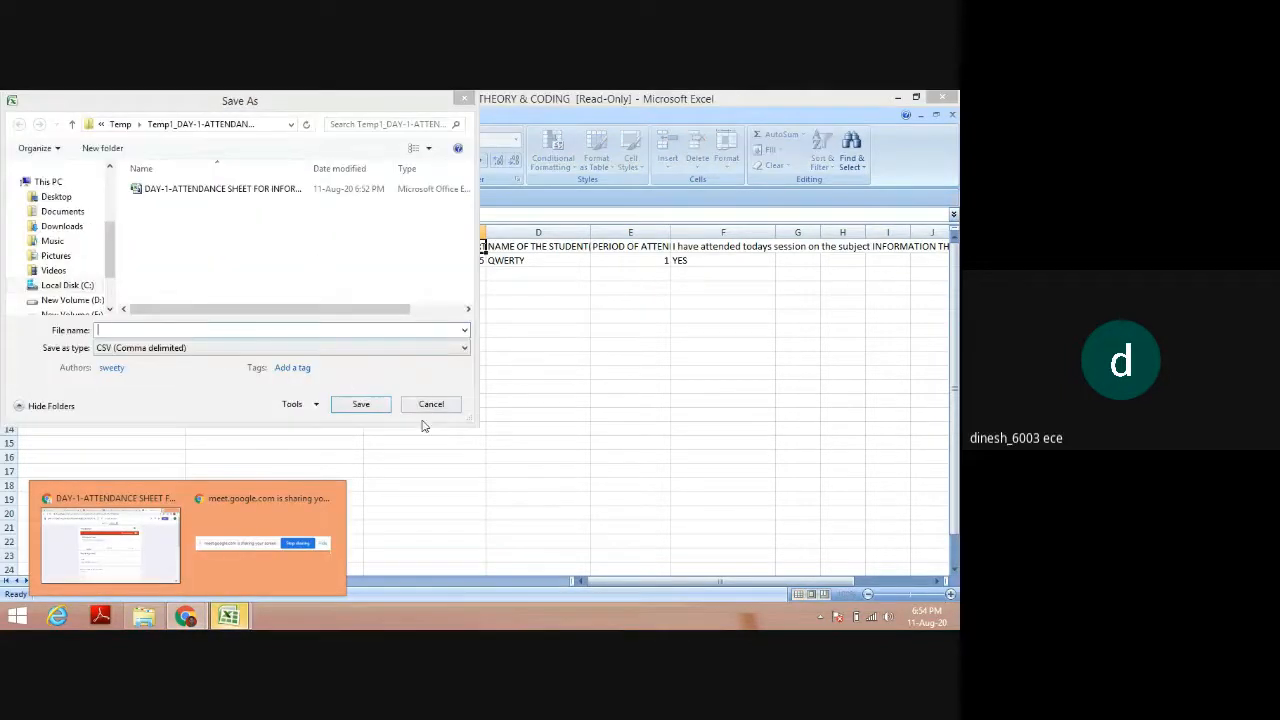
pyautogui.click(465, 353)
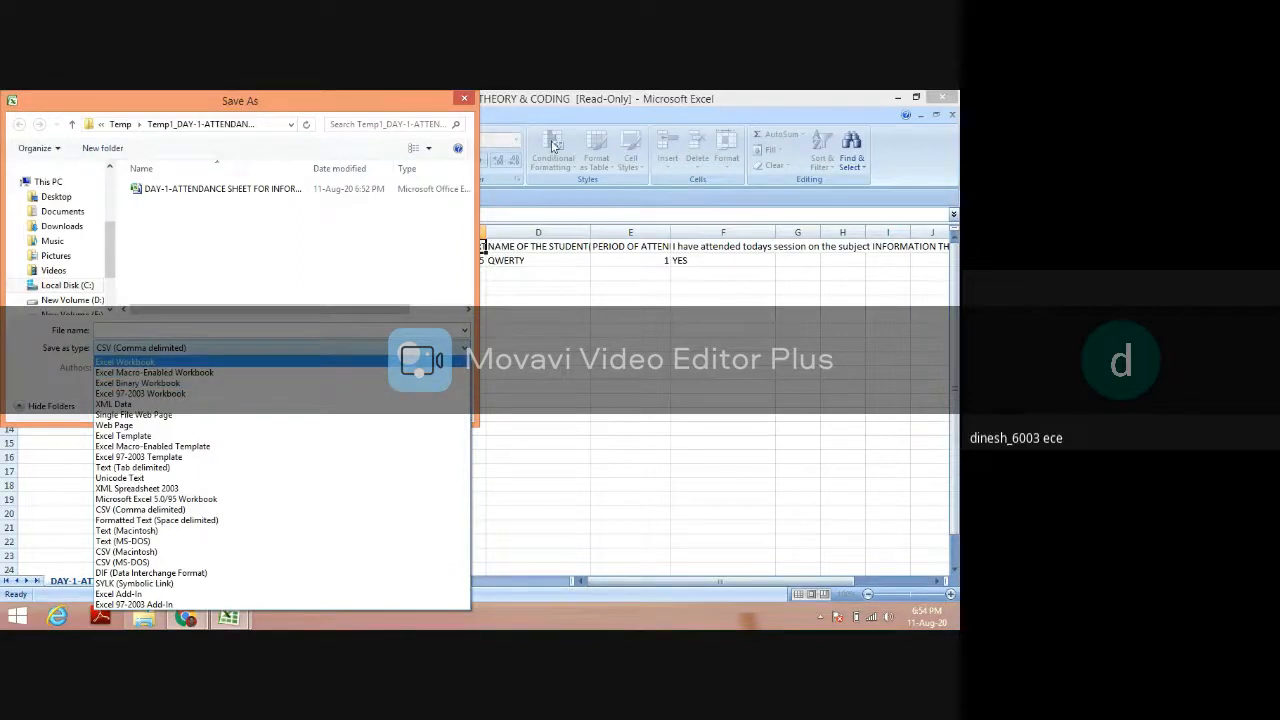
pyautogui.click(464, 100)
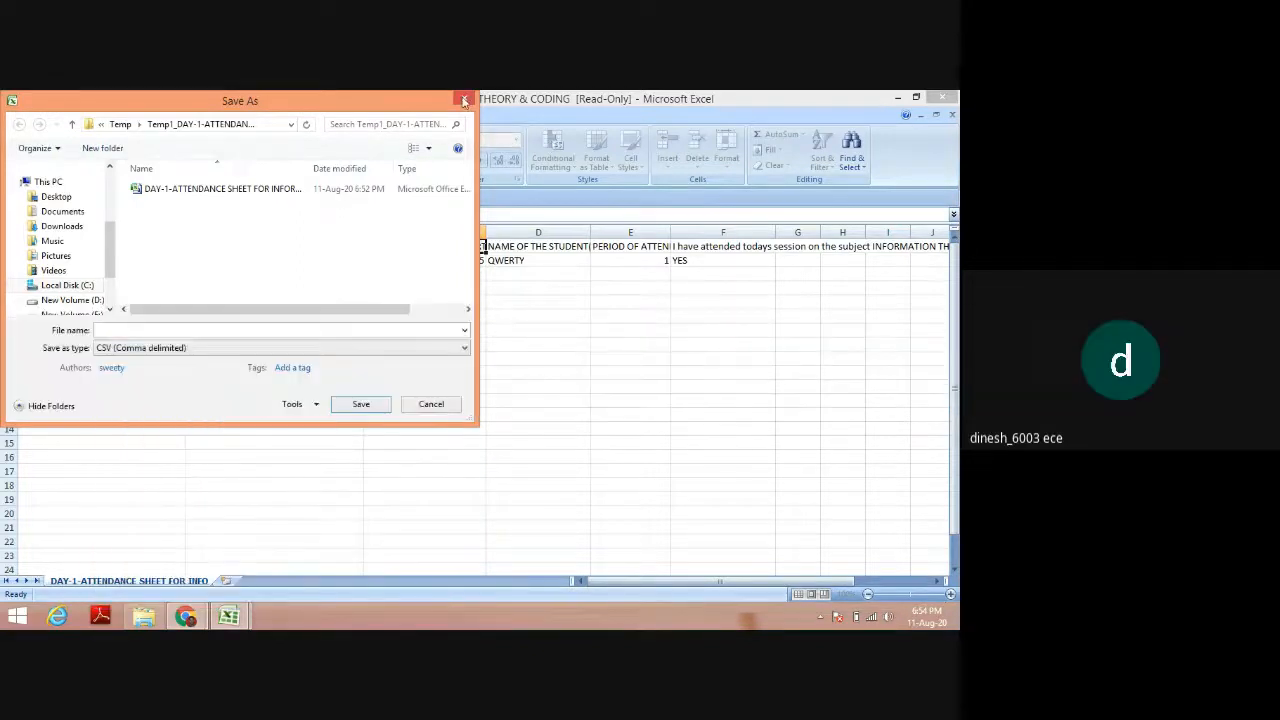
pyautogui.click(431, 404)
# Close the attendance CSV without saving changes, exit Excel and return to the attendance form in Chrome
pyautogui.click(486, 389)
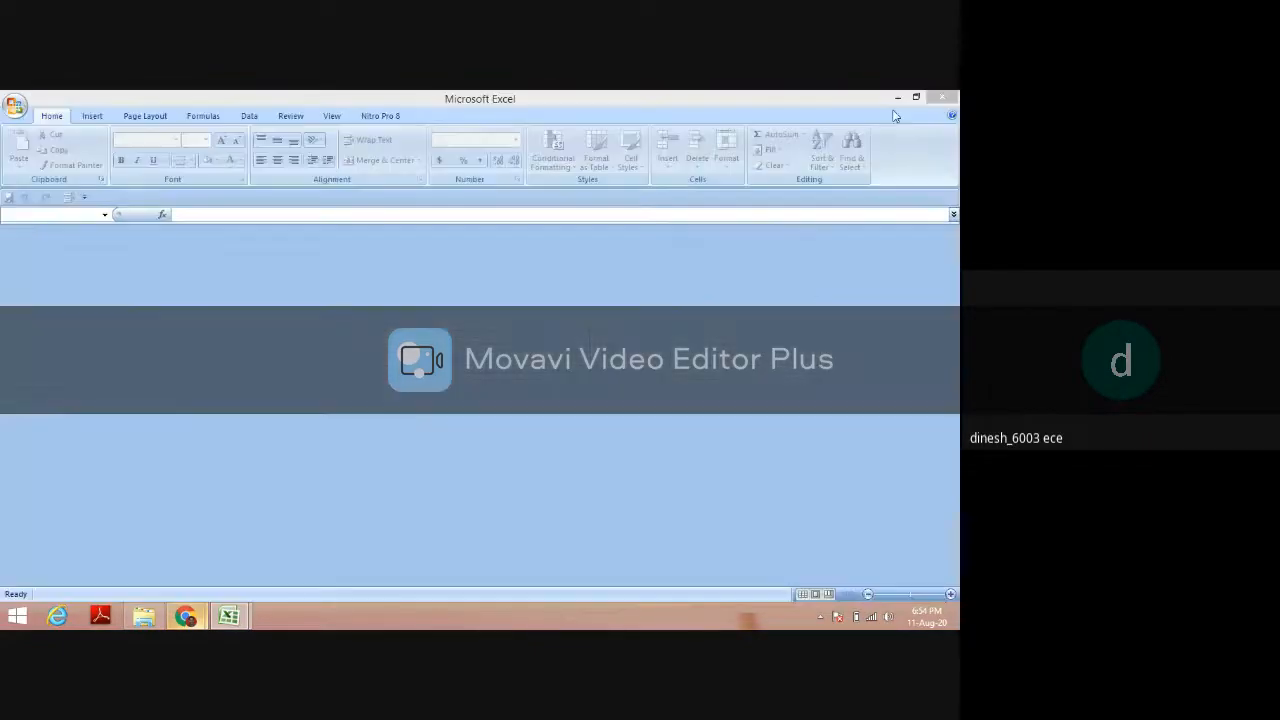
pyautogui.click(951, 99)
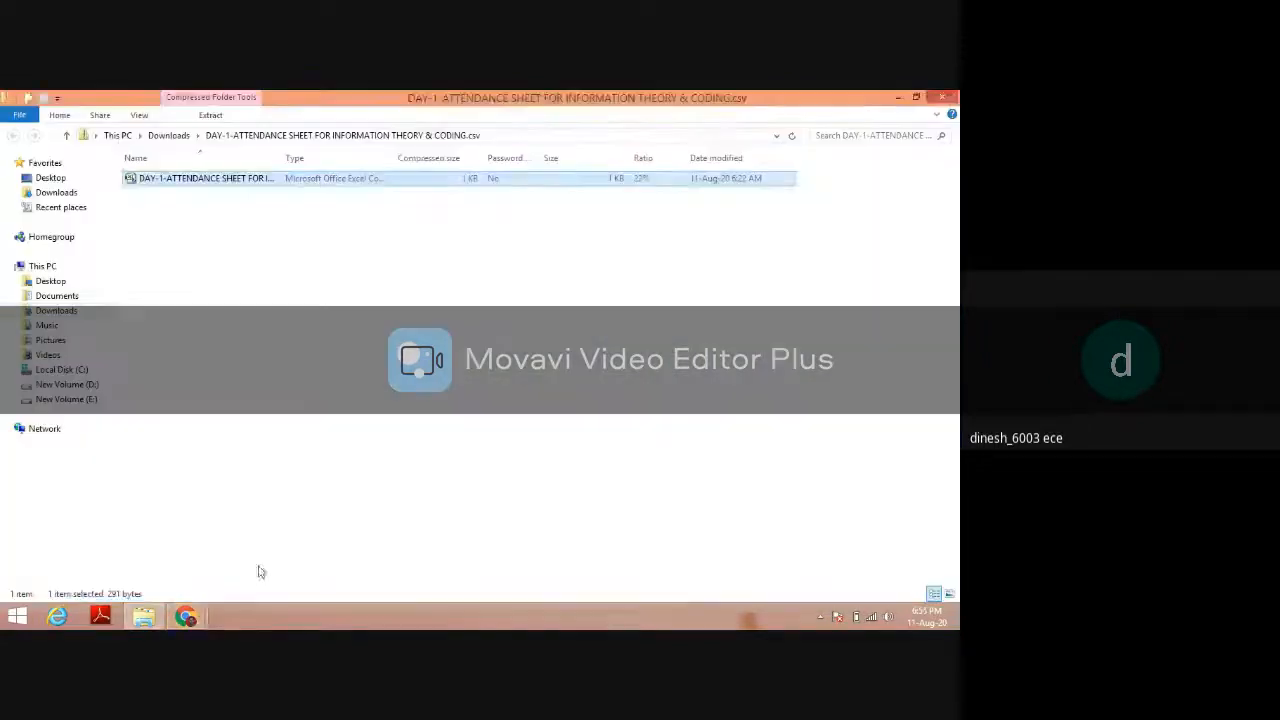
pyautogui.moveTo(185, 616)
pyautogui.click(110, 545)
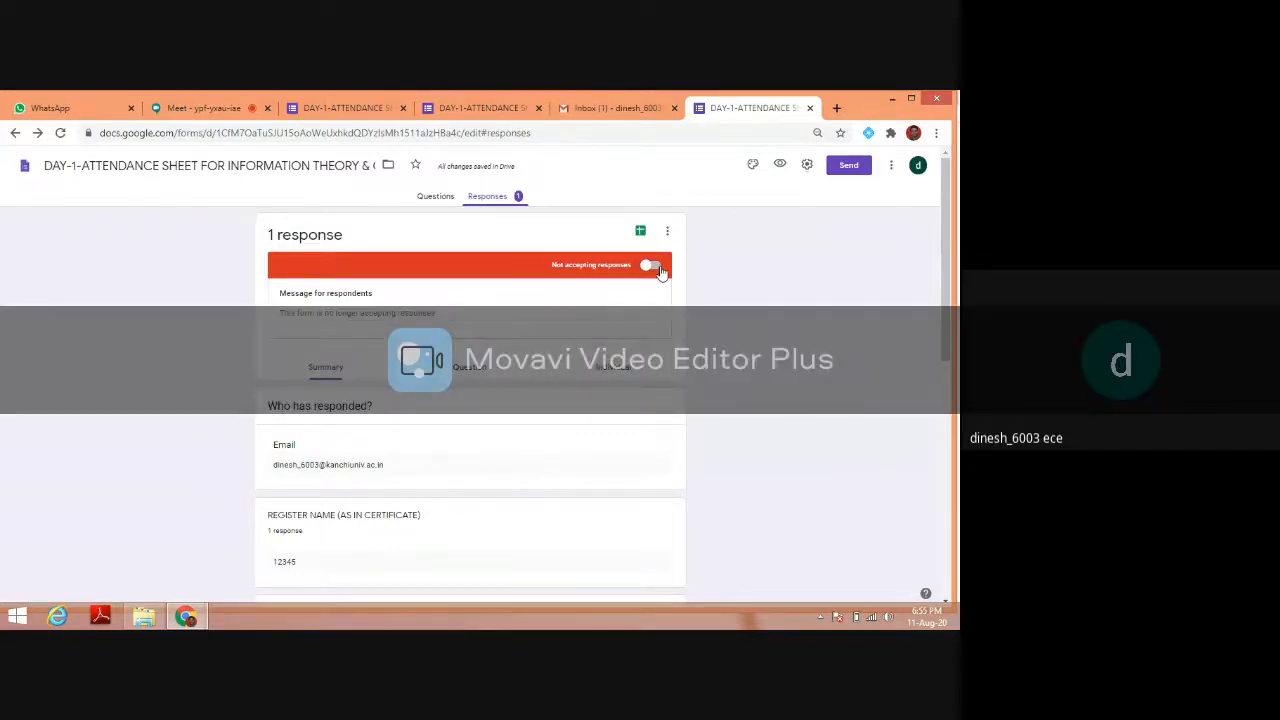
# Rename the form's first question to REGISTER NUMBER (AS IN CERTIFICATE) and remove its response validation
pyautogui.click(436, 197)
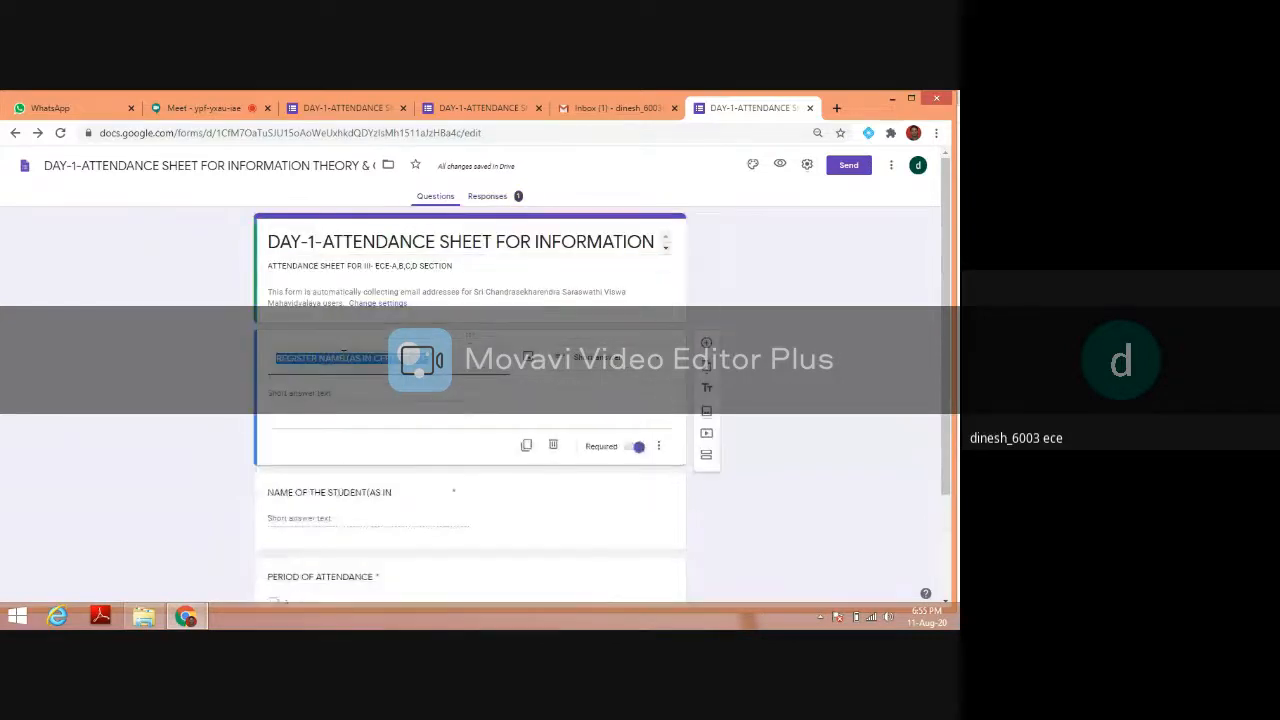
pyautogui.click(343, 357)
pyautogui.press('BackSpace')
pyautogui.press('BackSpace')
pyautogui.press('BackSpace')
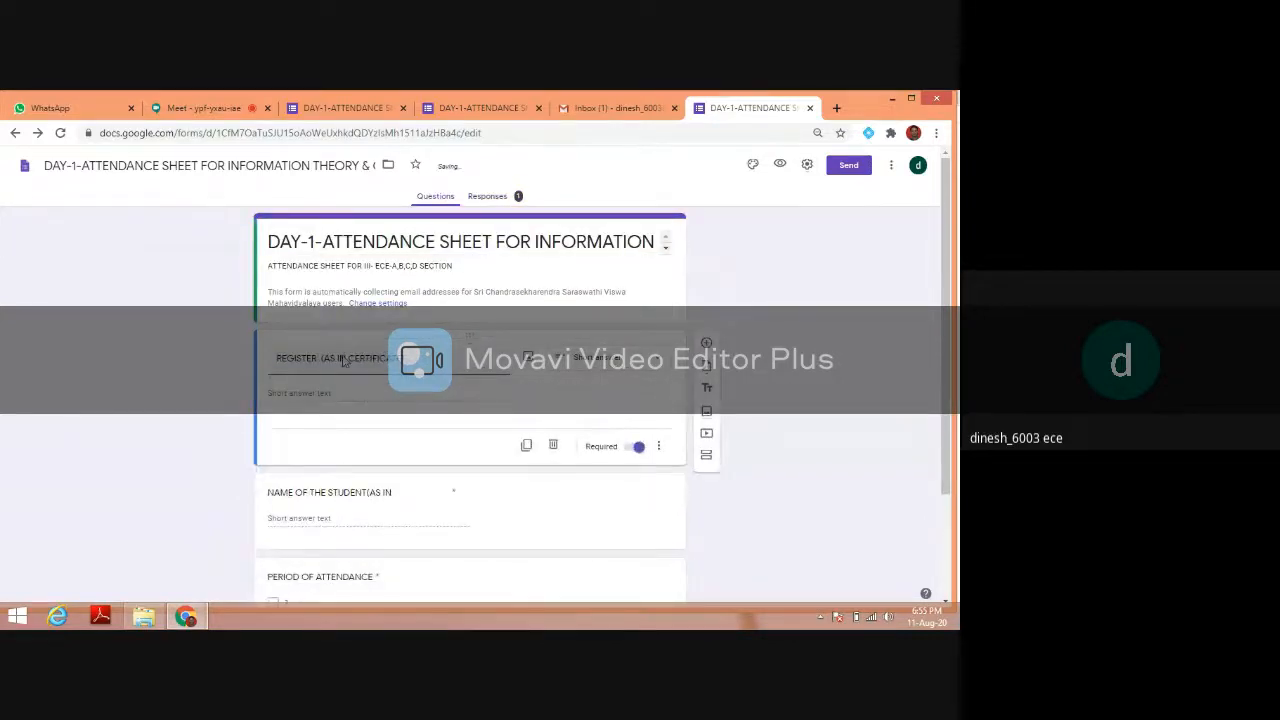
pyautogui.write('UMBER')
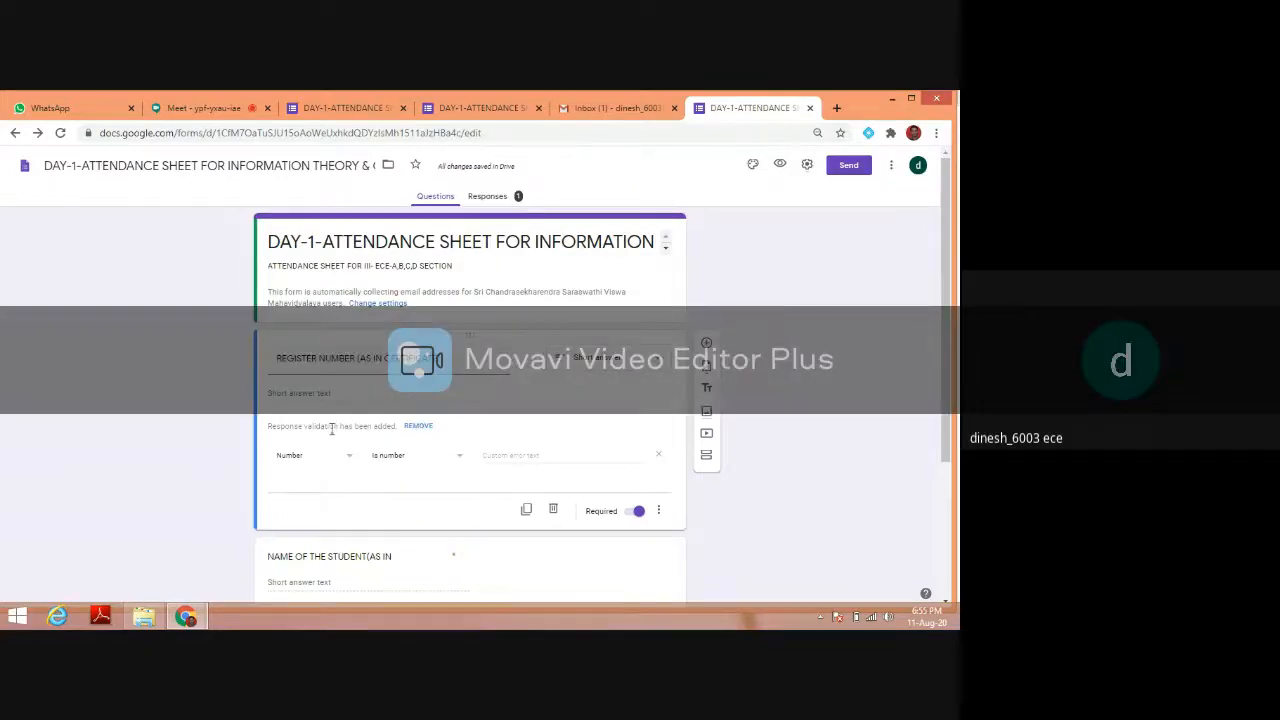
pyautogui.click(418, 427)
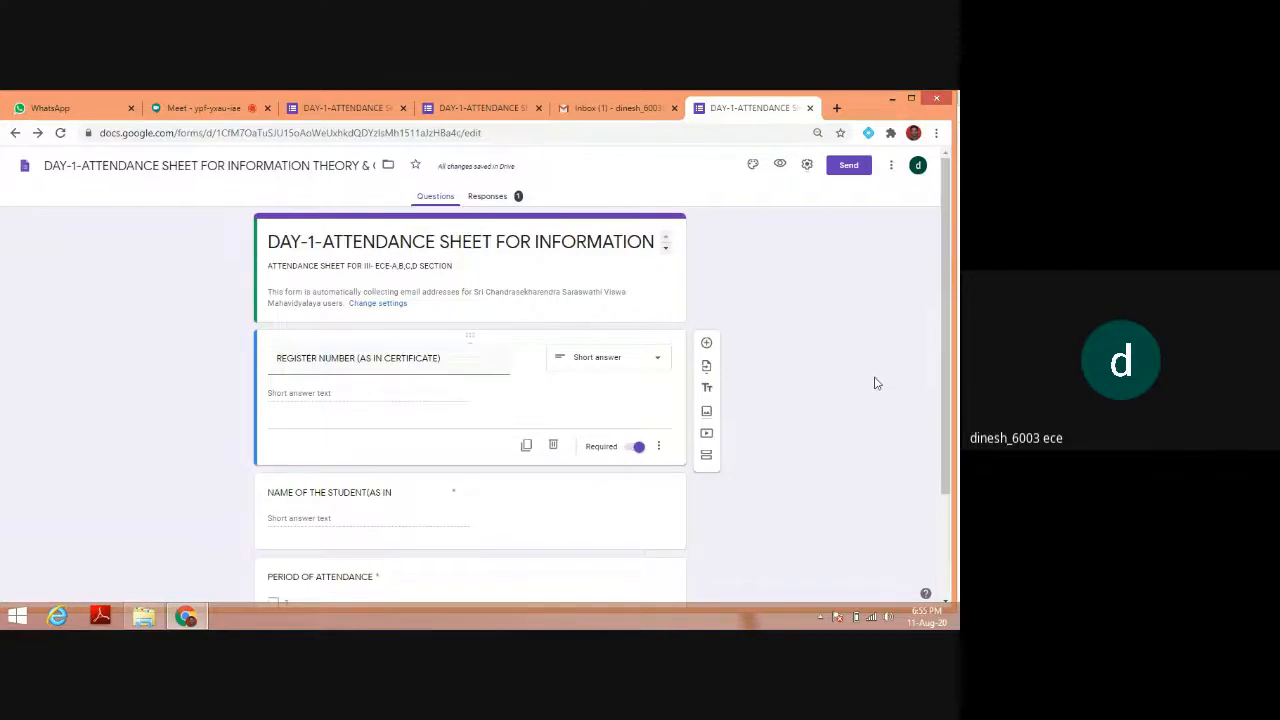
# Set the attendance form to accept responses again
pyautogui.scroll(-3, 876, 380)
pyautogui.scroll(3, 815, 408)
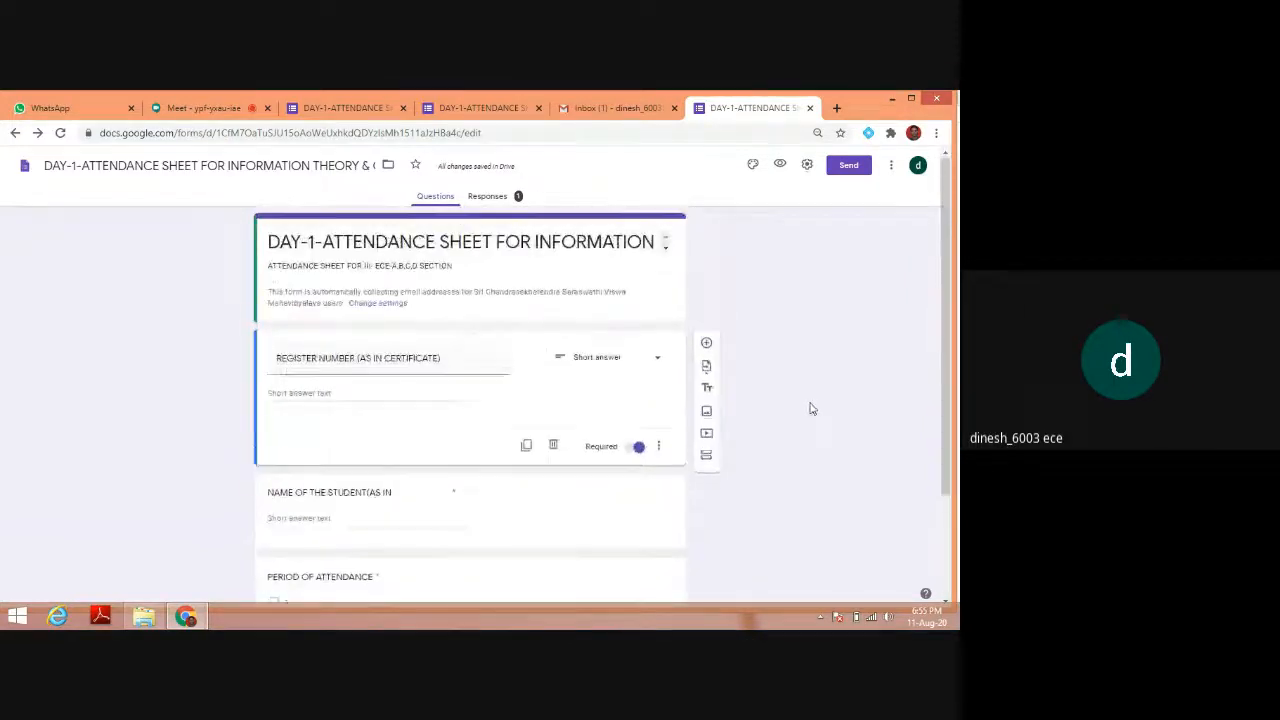
pyautogui.click(490, 197)
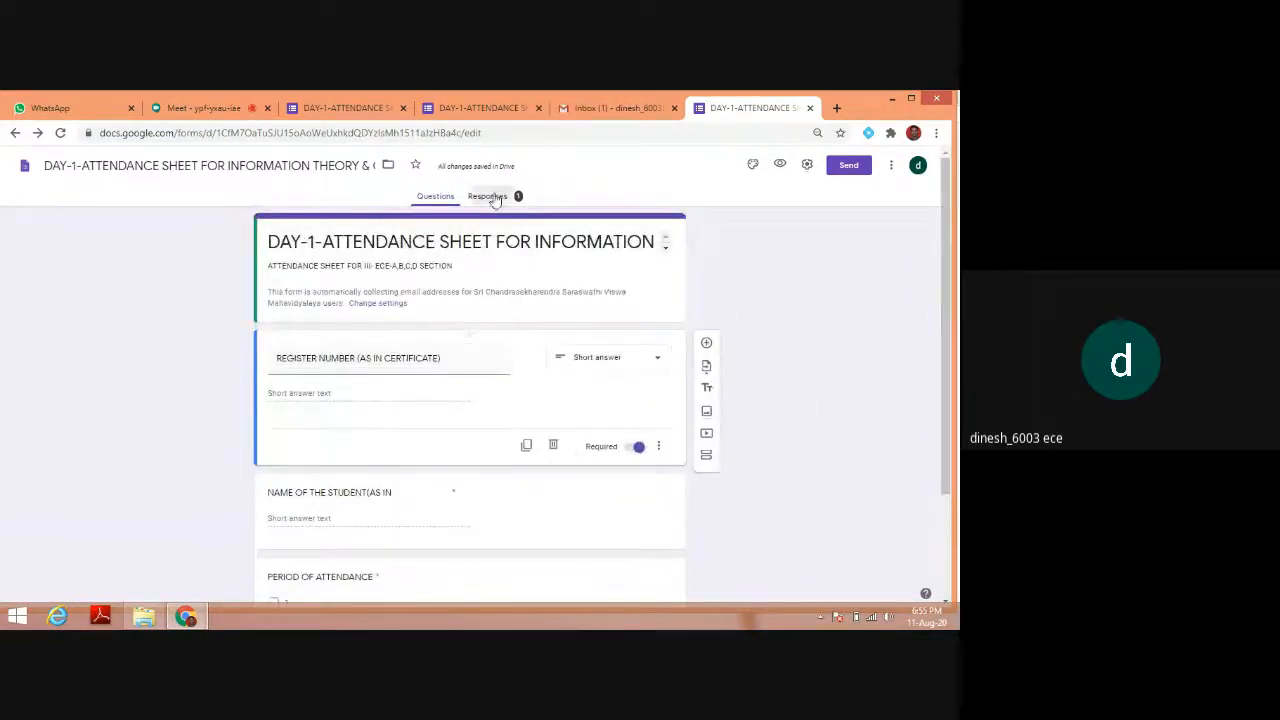
pyautogui.click(650, 266)
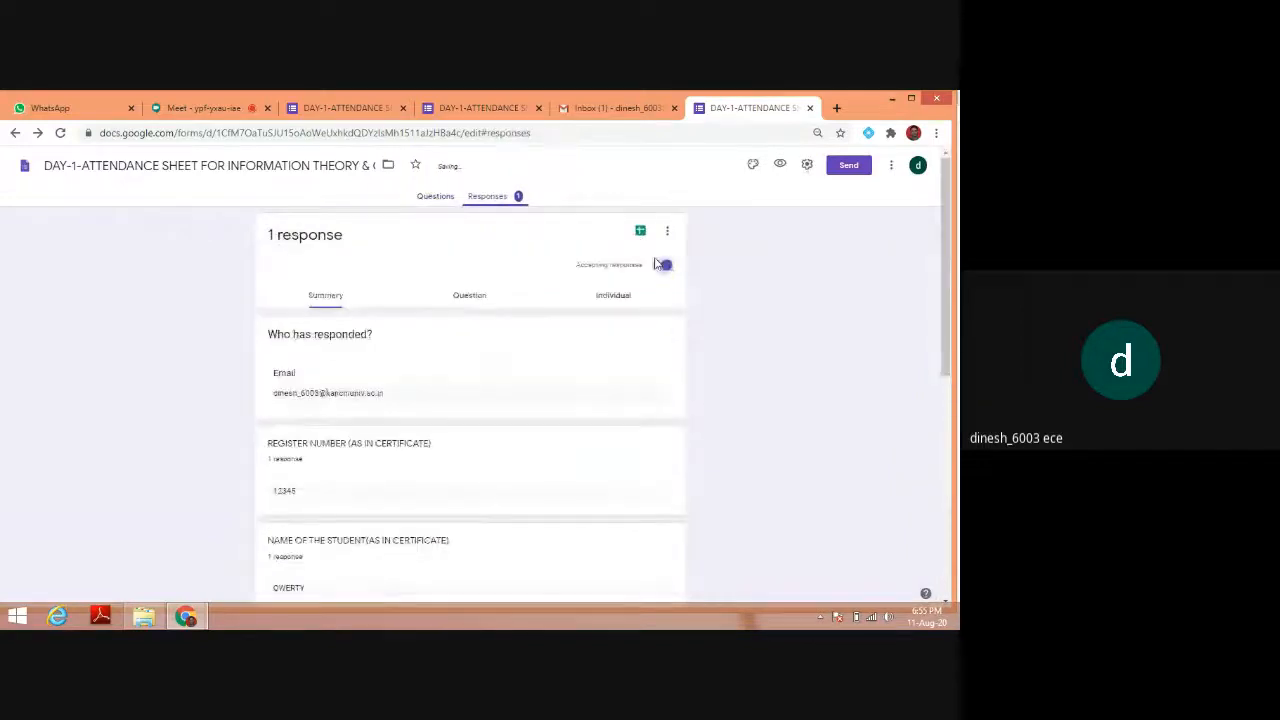